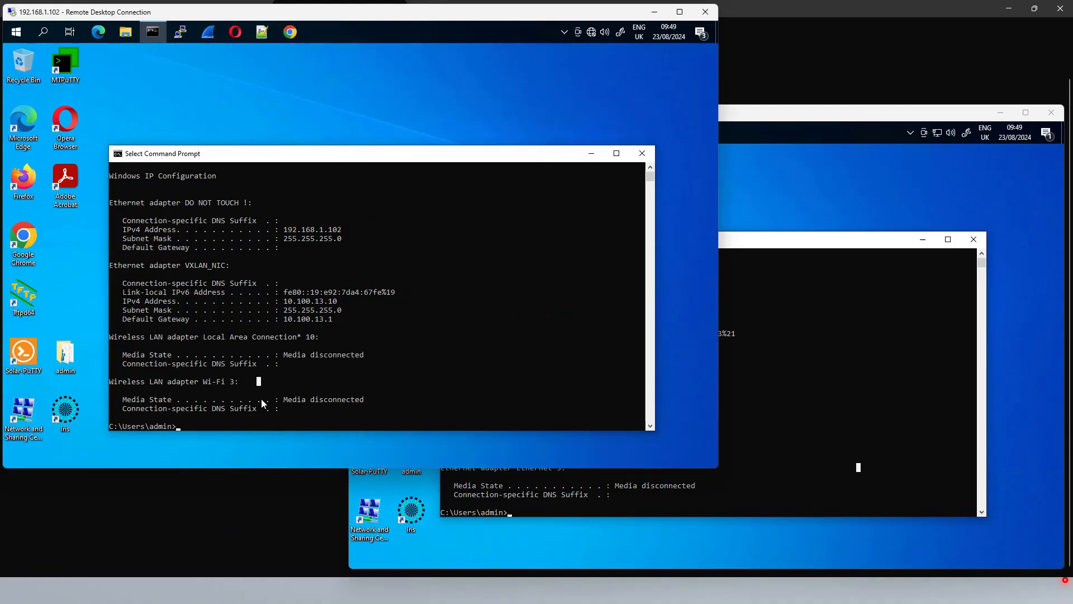
Examine the VXLAN_NIC IPv4 settings on the 192.168.1.102 and 192.168.1.103 remote desktops, including the latter's default gateway
left_click_drag(338, 302, 282, 311)
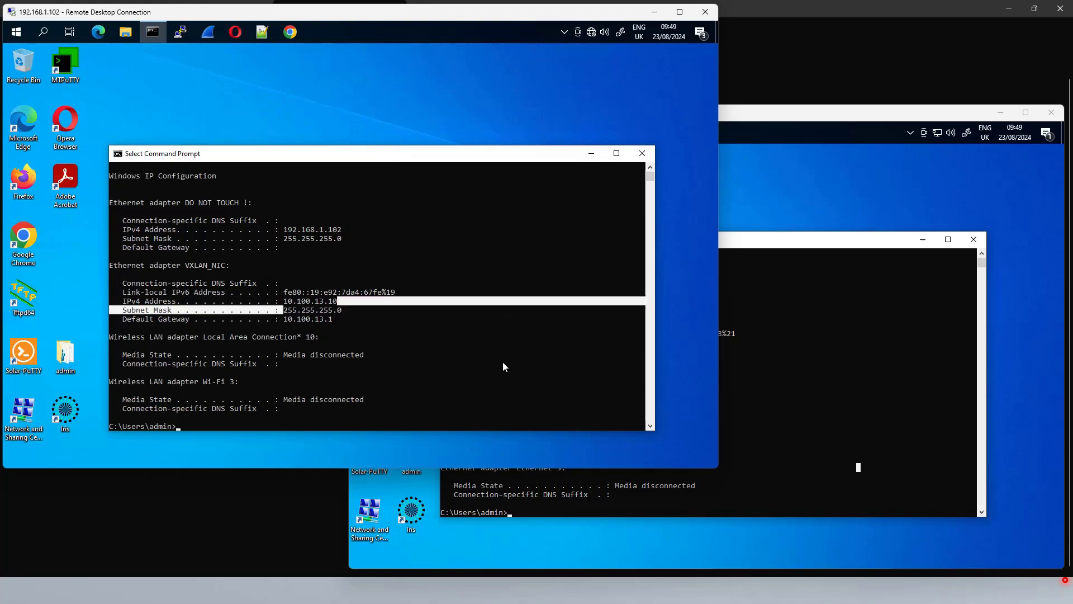
left_click(800, 370)
left_click_drag(673, 342, 611, 347)
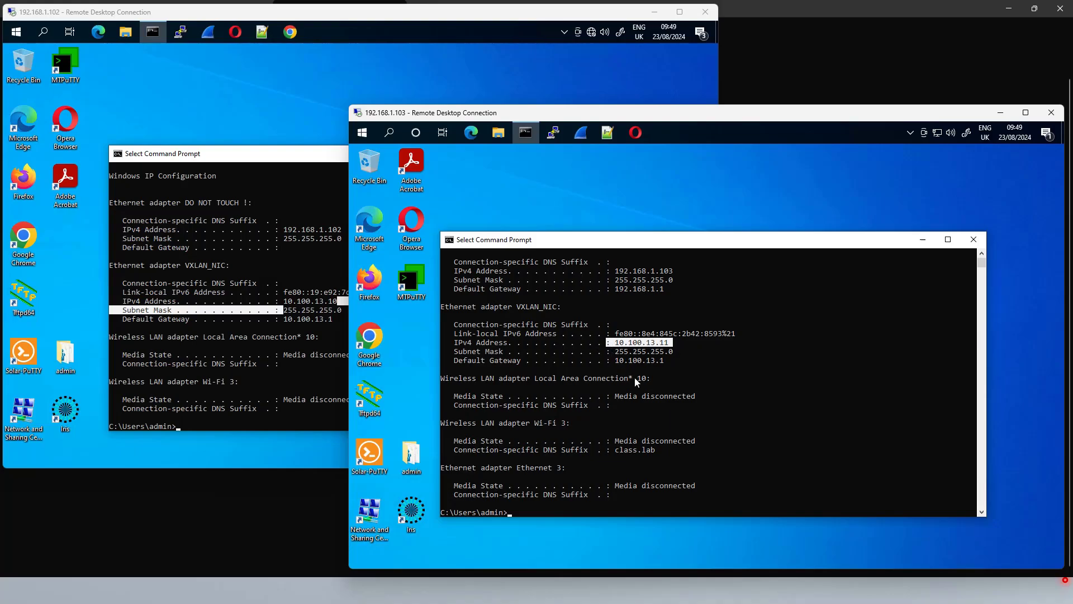
left_click(665, 372)
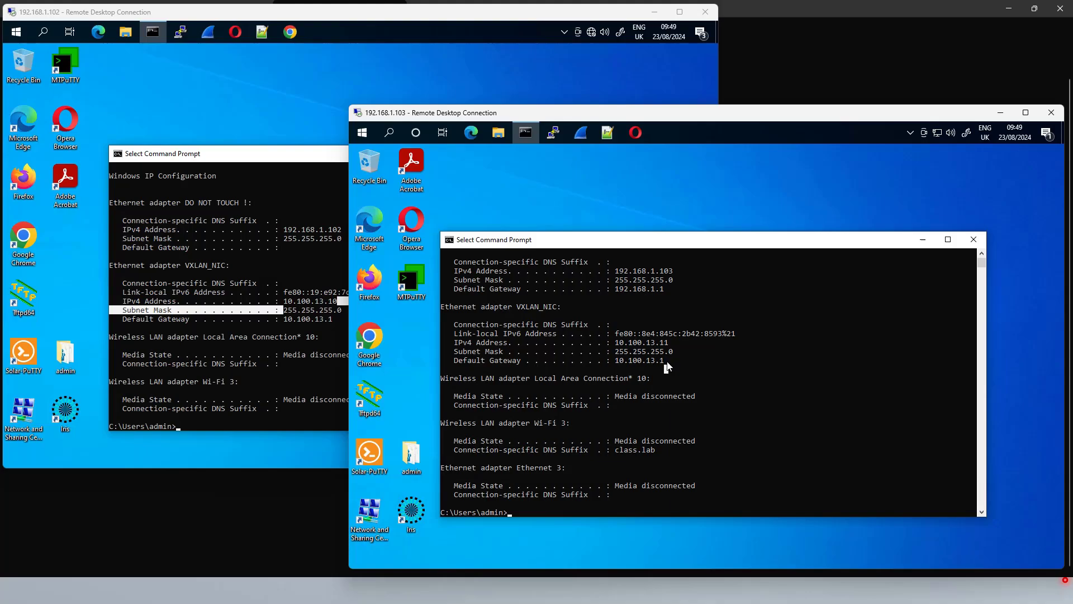
left_click_drag(667, 361, 617, 361)
Ping 10.100.13.10 from the command prompt on the 192.168.1.102 remote desktop and interrupt it
left_click(291, 424)
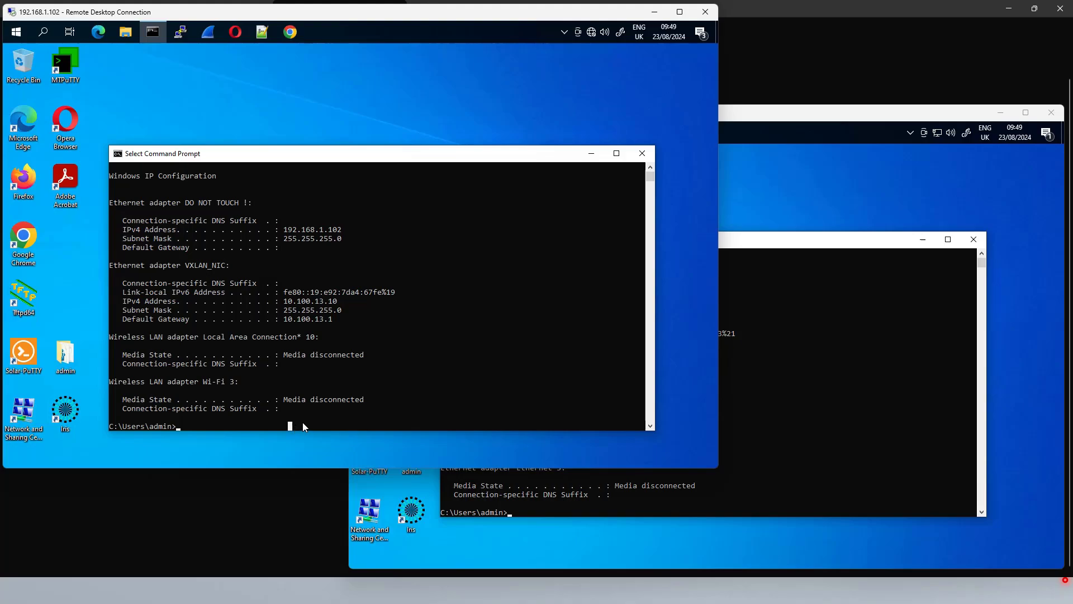
type("ping 10.100.13.10")
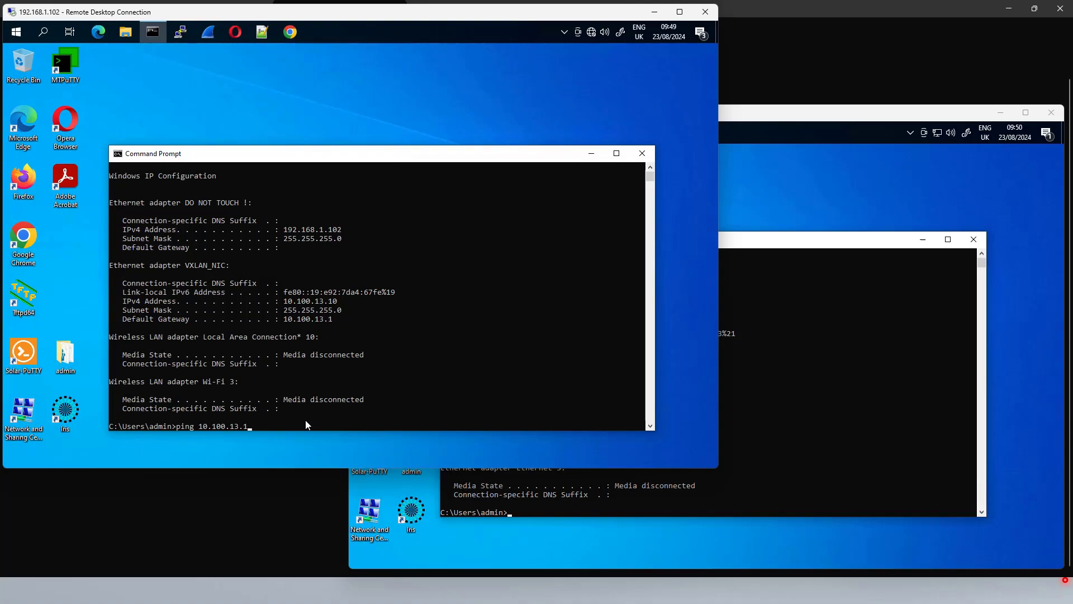
key("Return")
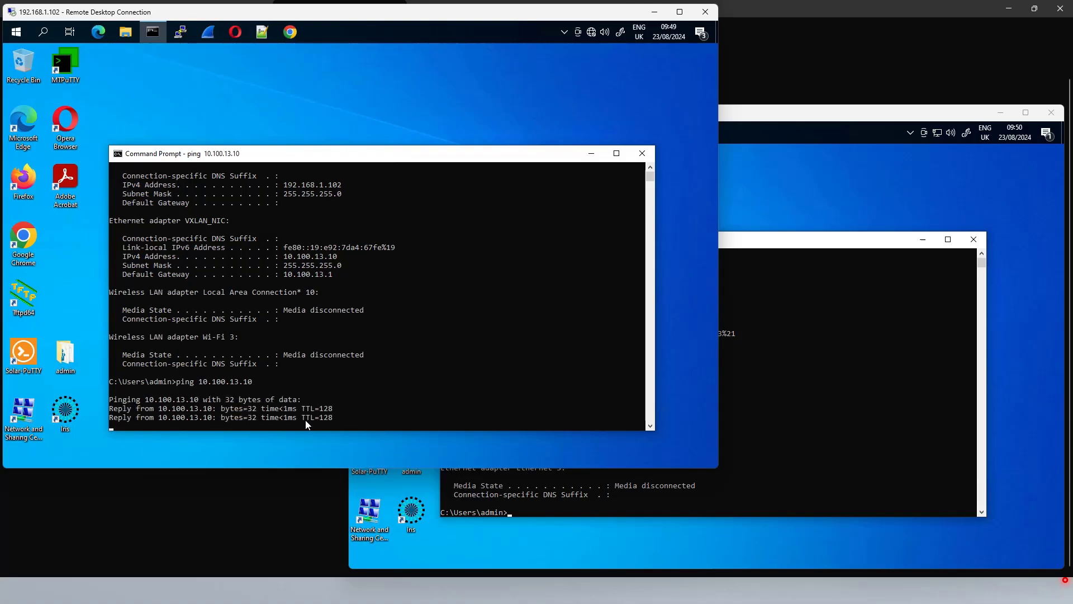
key("ctrl+c")
Ping 10.100.13.11 from the 192.168.1.102 remote desktop
key("Up")
key("BackSpace")
type("10.100.13.1")
key("Return")
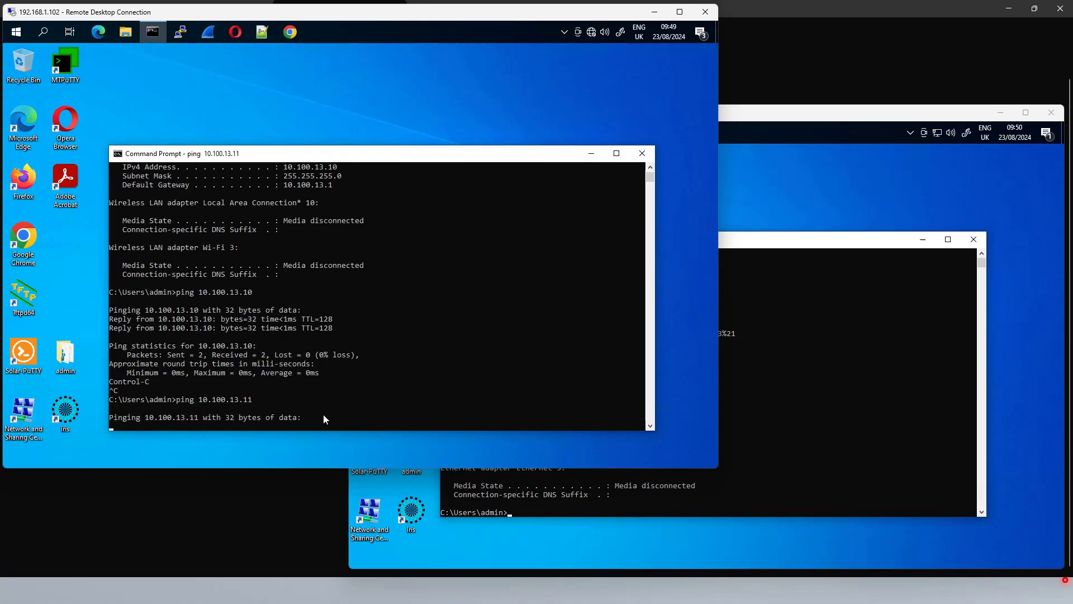
On the 192.168.1.103 remote desktop, ping 10.100.13.11, interrupt it, and prepare a ping to 10.100.13.10 without running it
left_click(803, 422)
type("pi")
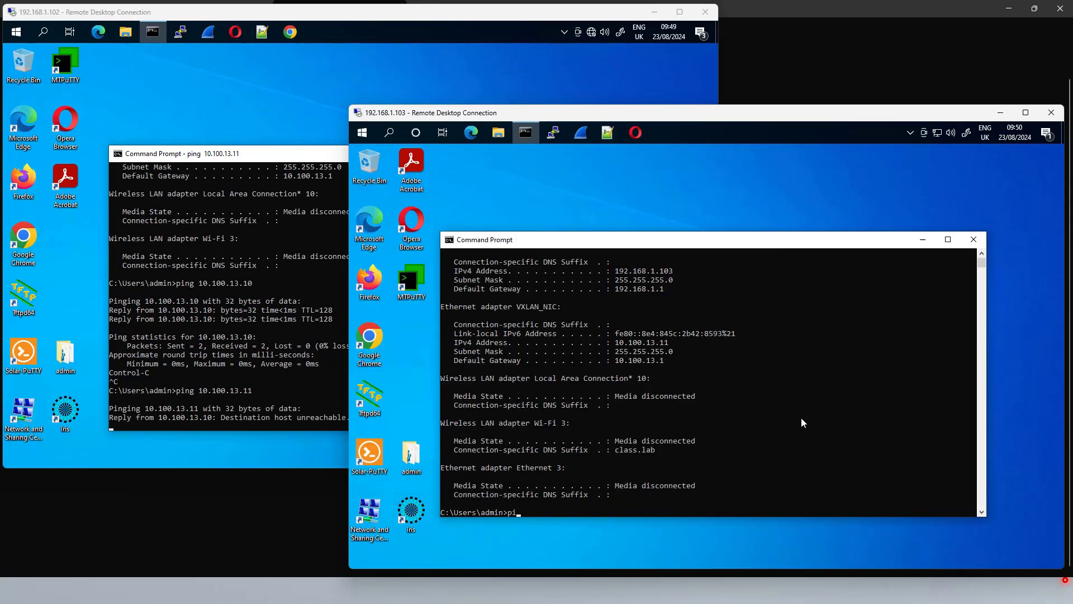
type("ng 10.100.13.11")
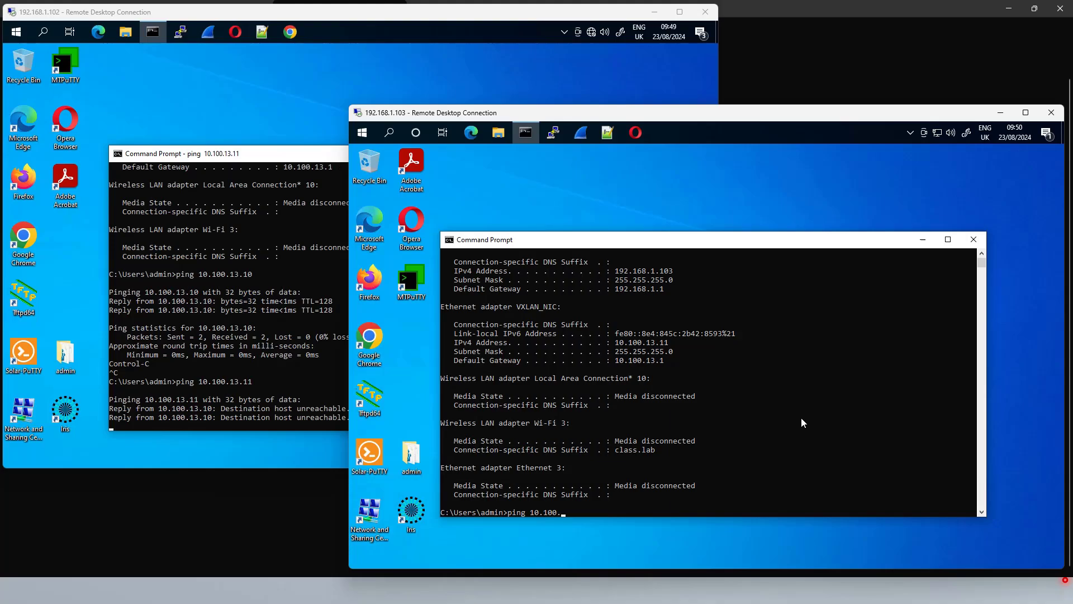
key("Return")
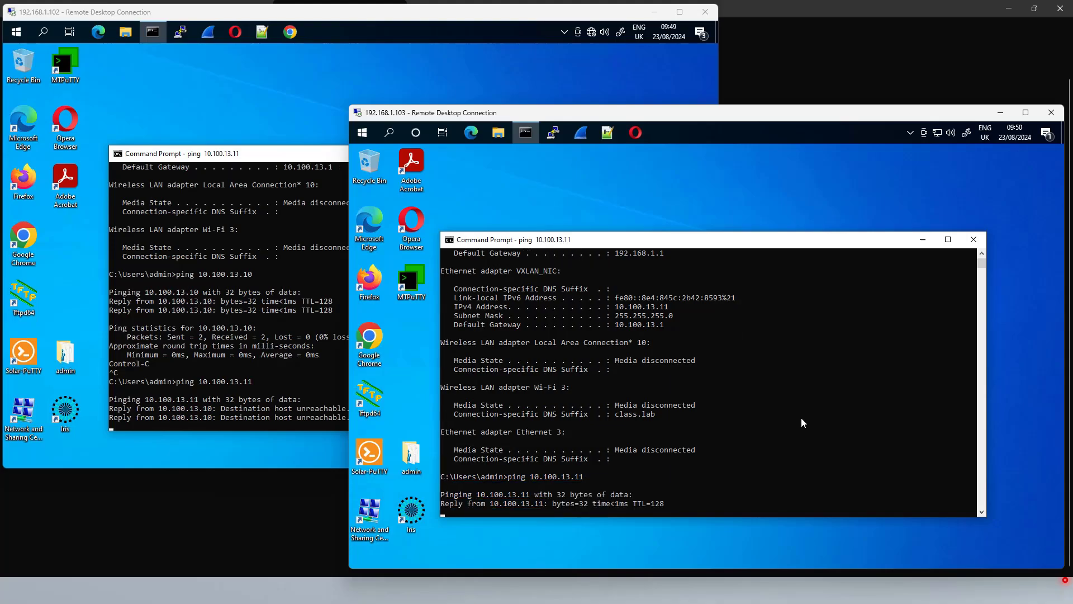
key("ctrl+c")
key("Up")
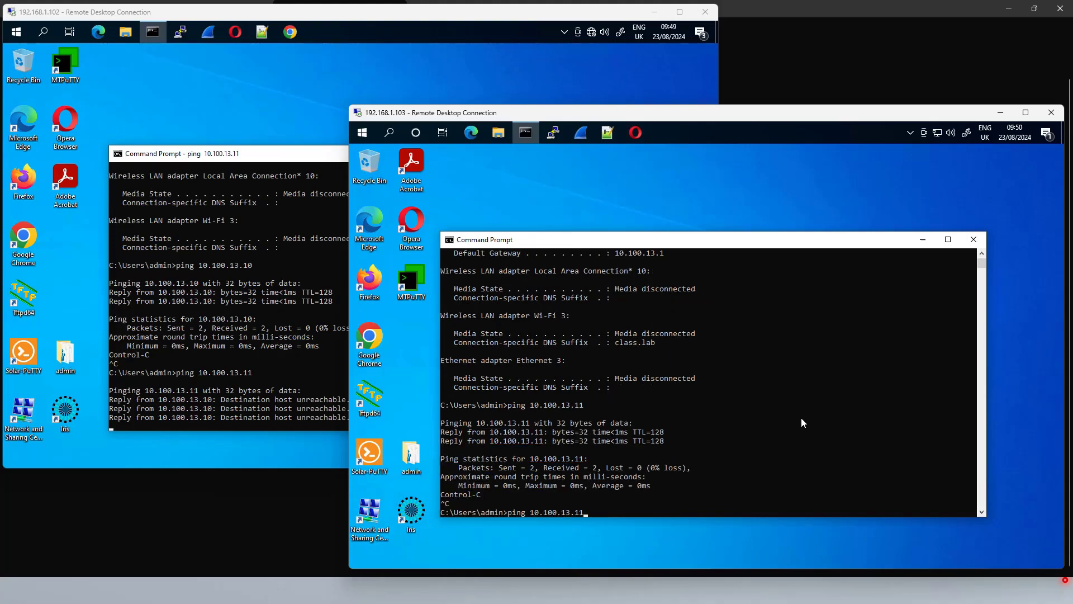
type("0")
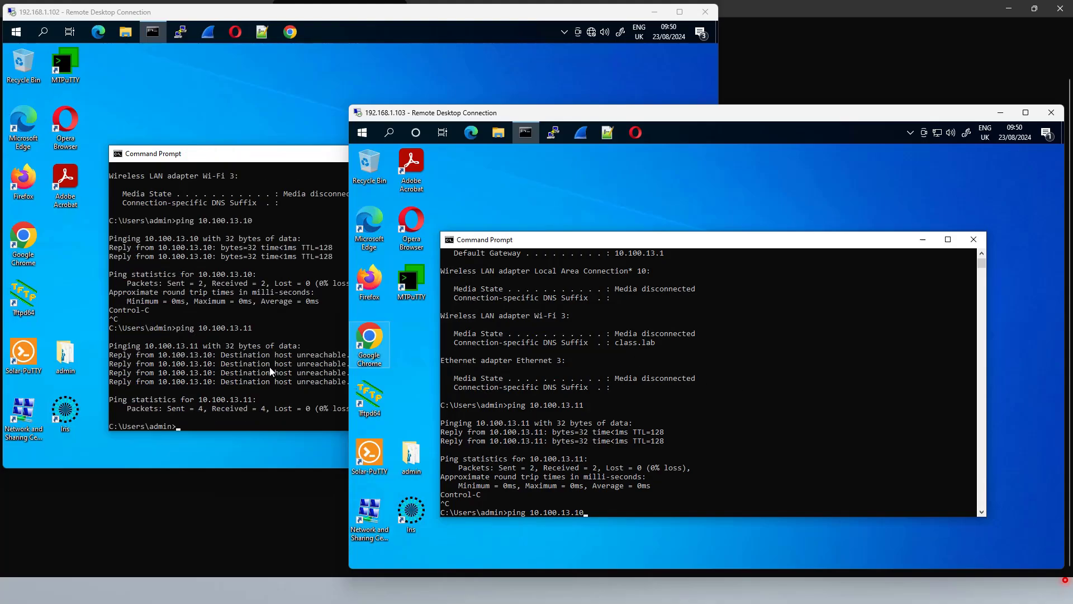
Start a continuous ping to 10.100.13.11 from the 192.168.1.102 remote desktop using the -t option
left_click(289, 333)
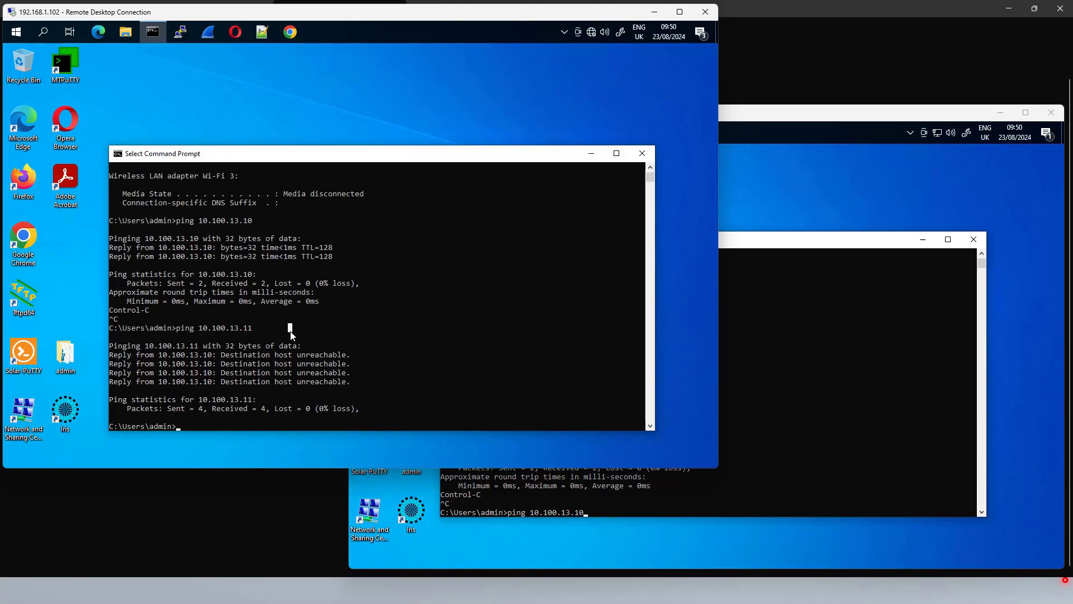
key("Escape")
key("Up")
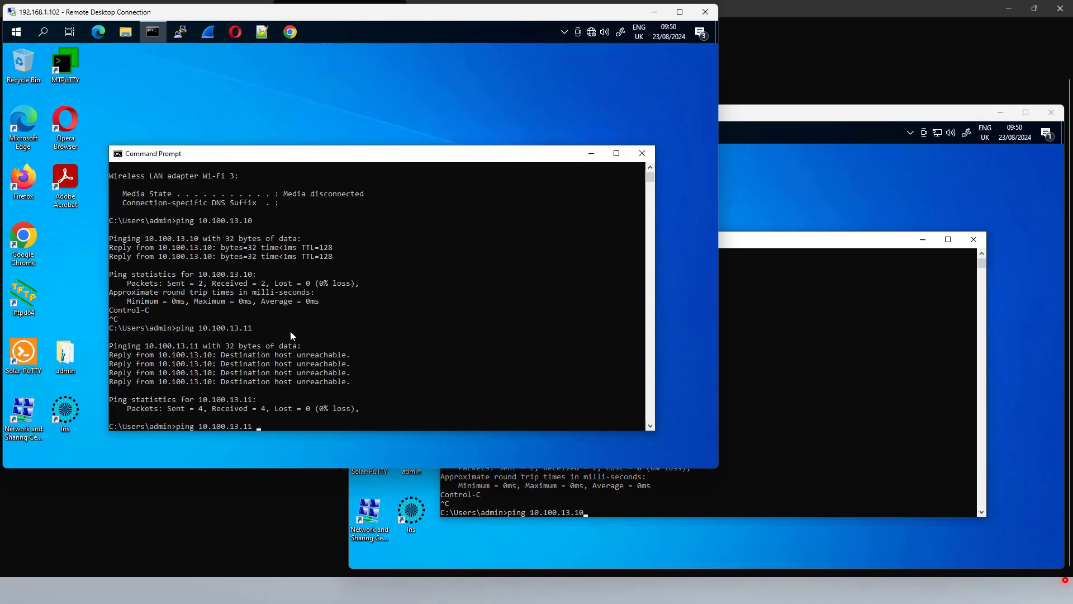
type("-t")
key("Return")
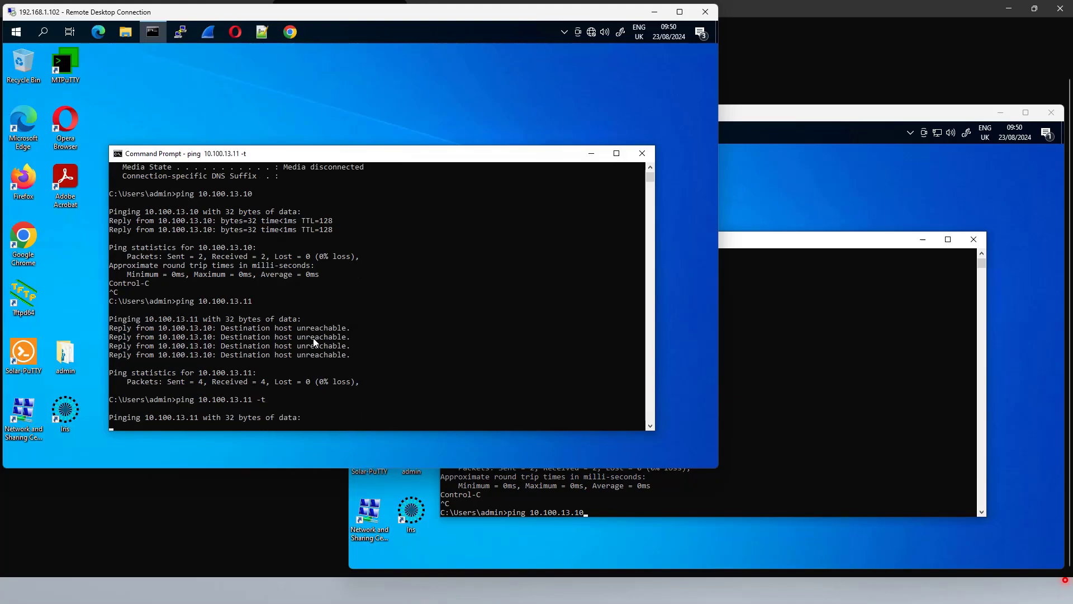
Switch to the local terminal, display the OSPF routes on VTEP-1-sw1 with "sho ip route ospf", and examine the listed prefixes
key("alt+Tab")
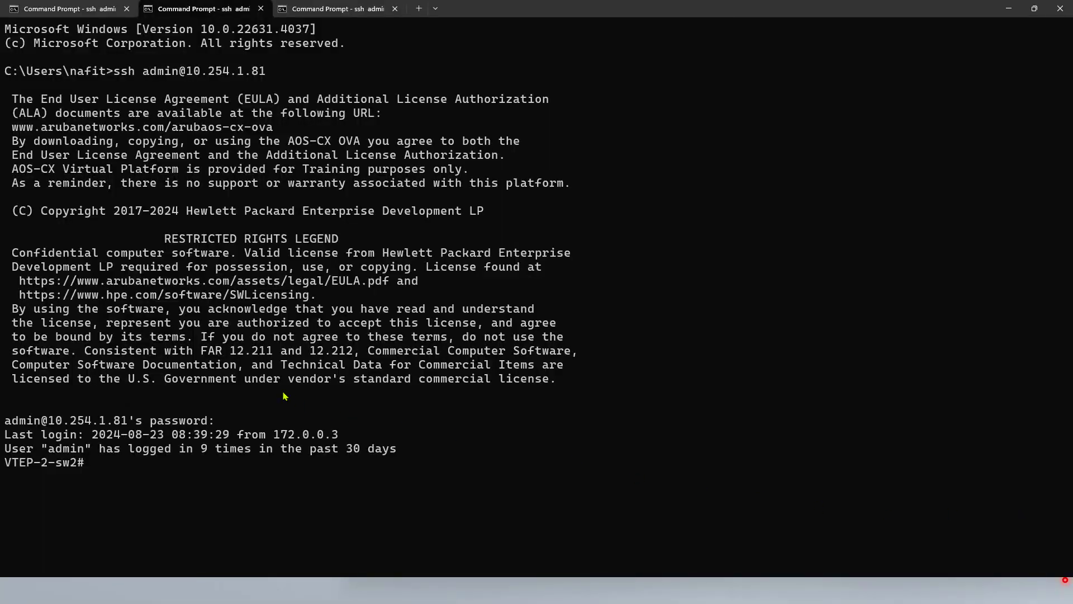
left_click(58, 9)
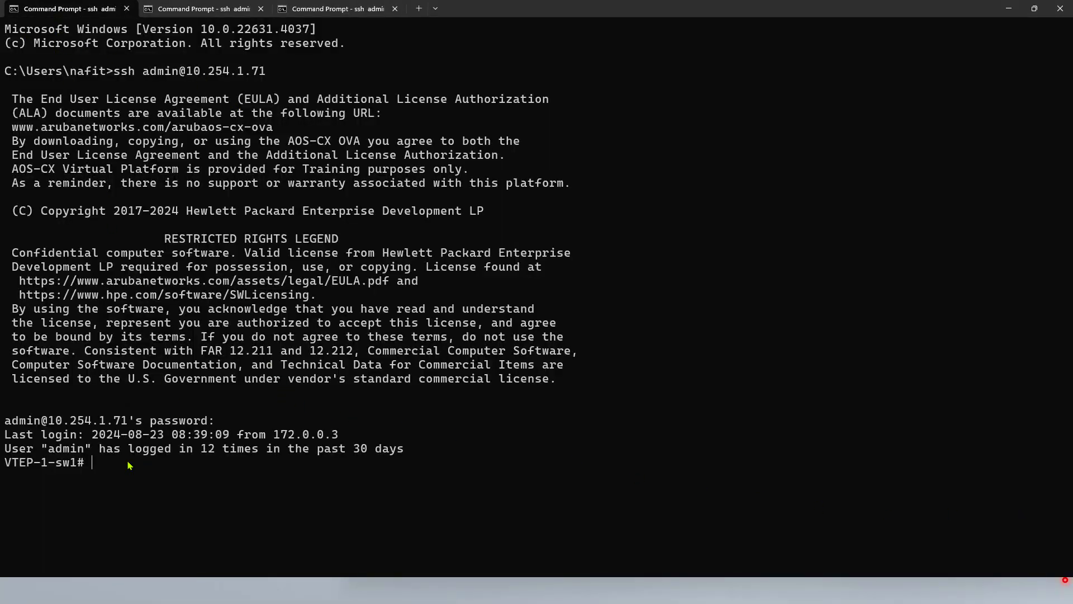
type("sho ip route ")
type("ospf")
key("BackSpace")
type("pf")
key("Return")
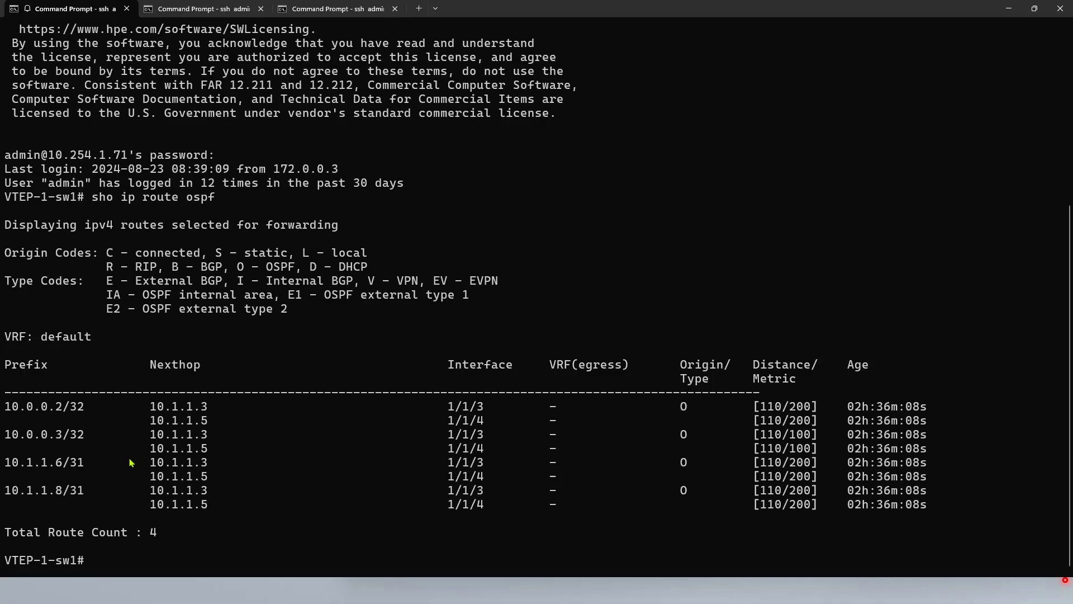
left_click_drag(42, 407, 937, 510)
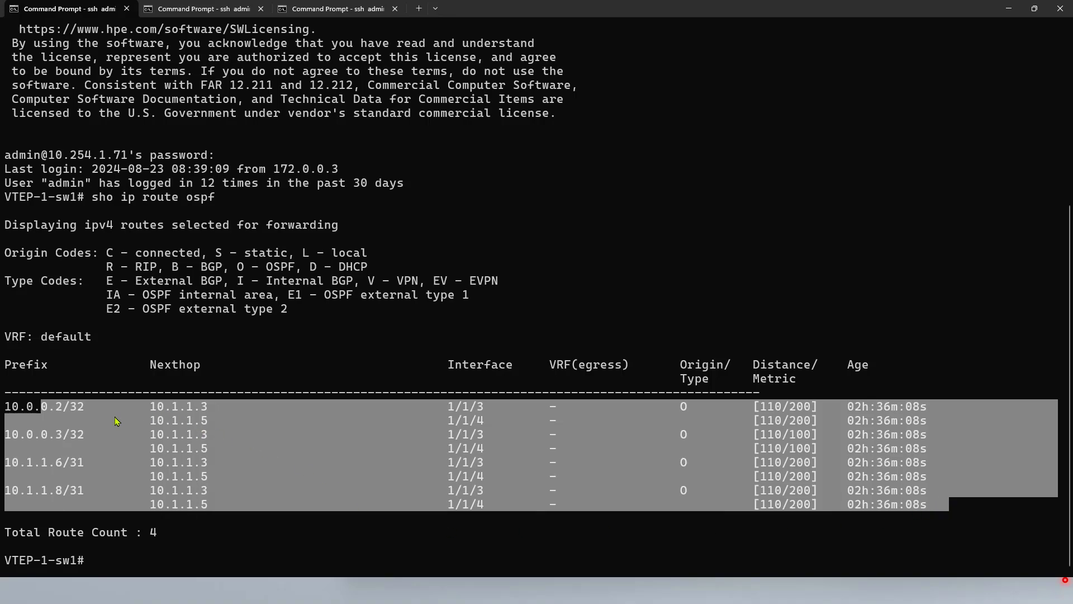
right_click(93, 423)
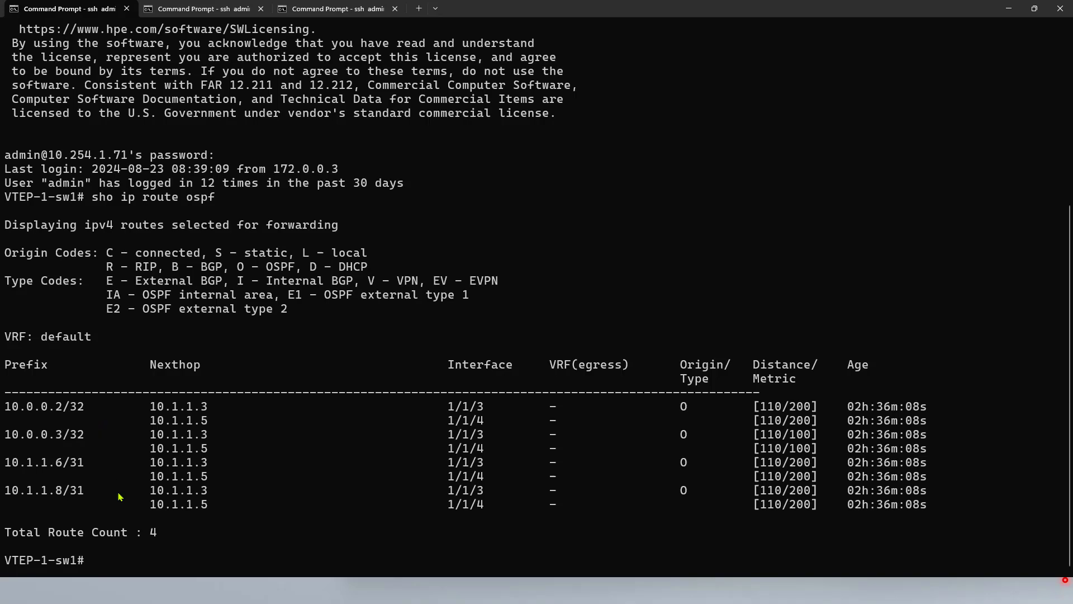
Check the VXLAN EVPN topology diagram, return to the terminal, and ping 10.0.0.2 from VTEP-1-sw1
left_click(241, 594)
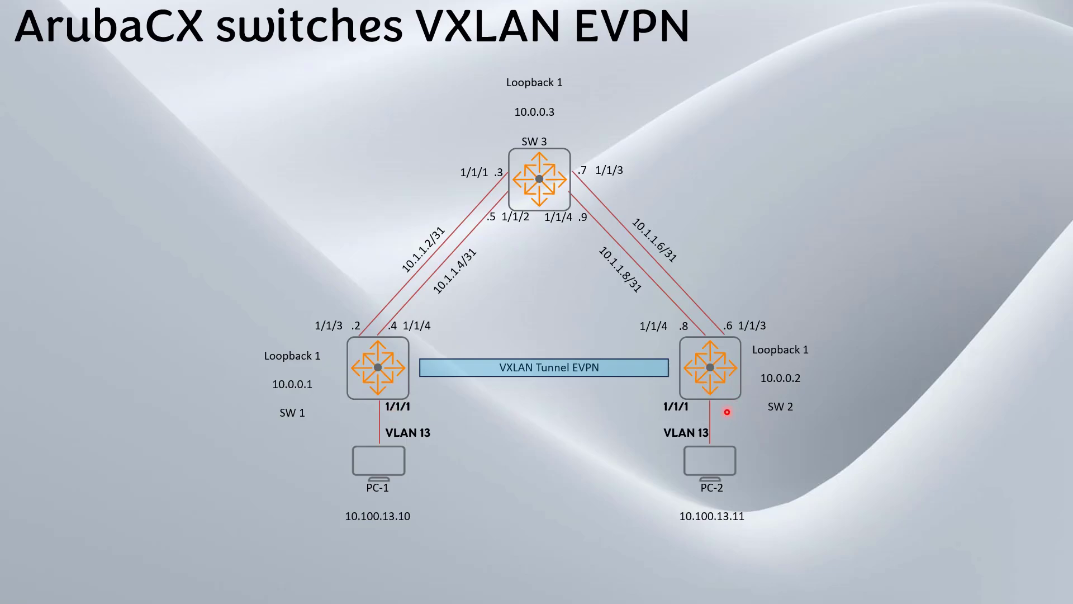
key("alt+Tab")
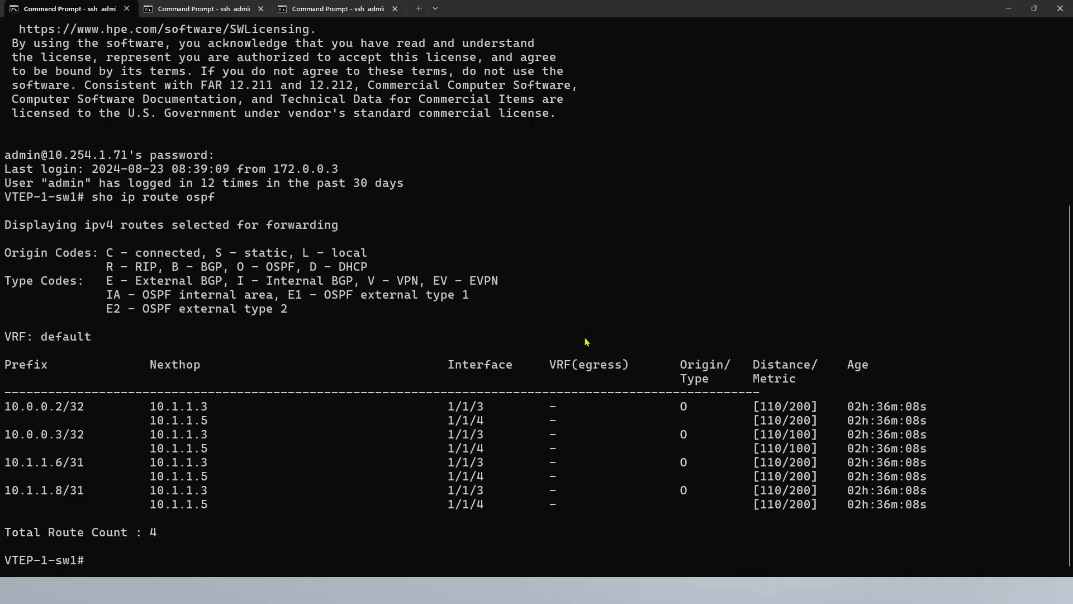
type("ping 10.0.0.2")
key("Return")
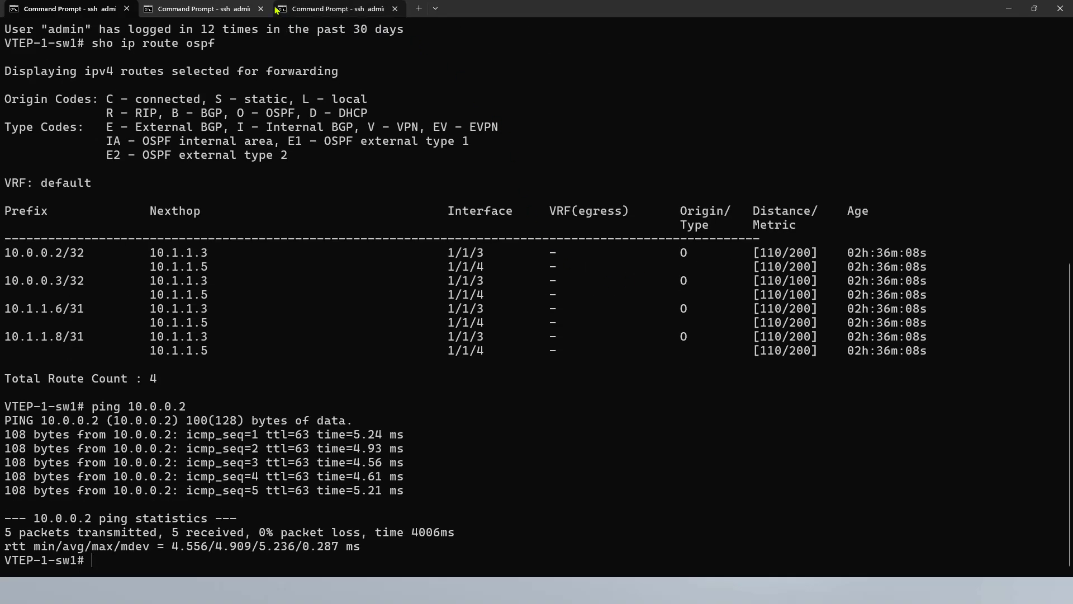
Ping the loopback address 10.0.0.1 from the VTEP-2-sw2 session
left_click(235, 9)
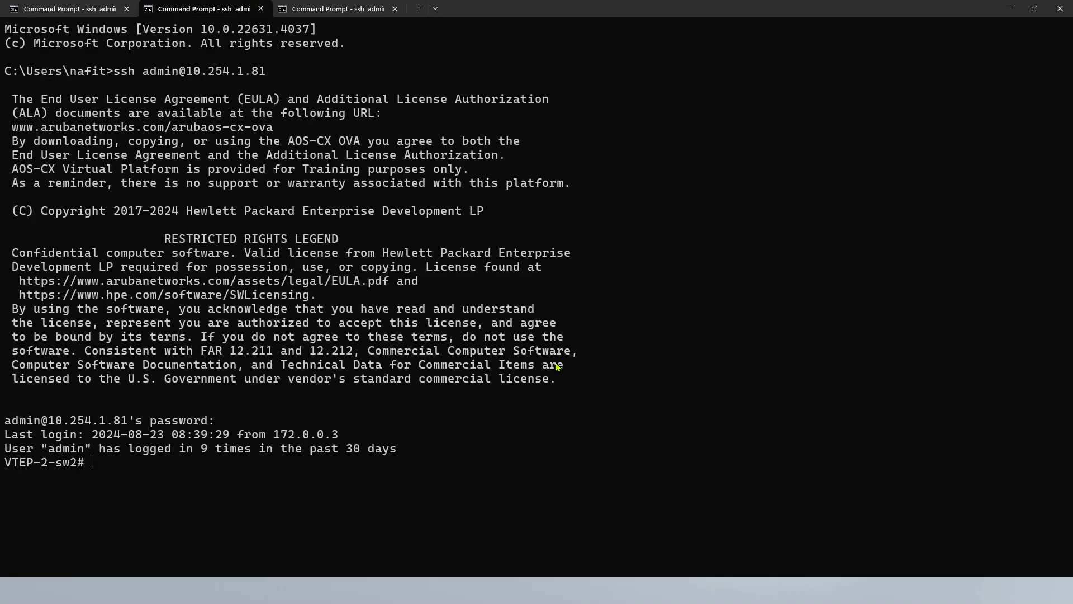
type("ping 10.0.0.1")
key("Return")
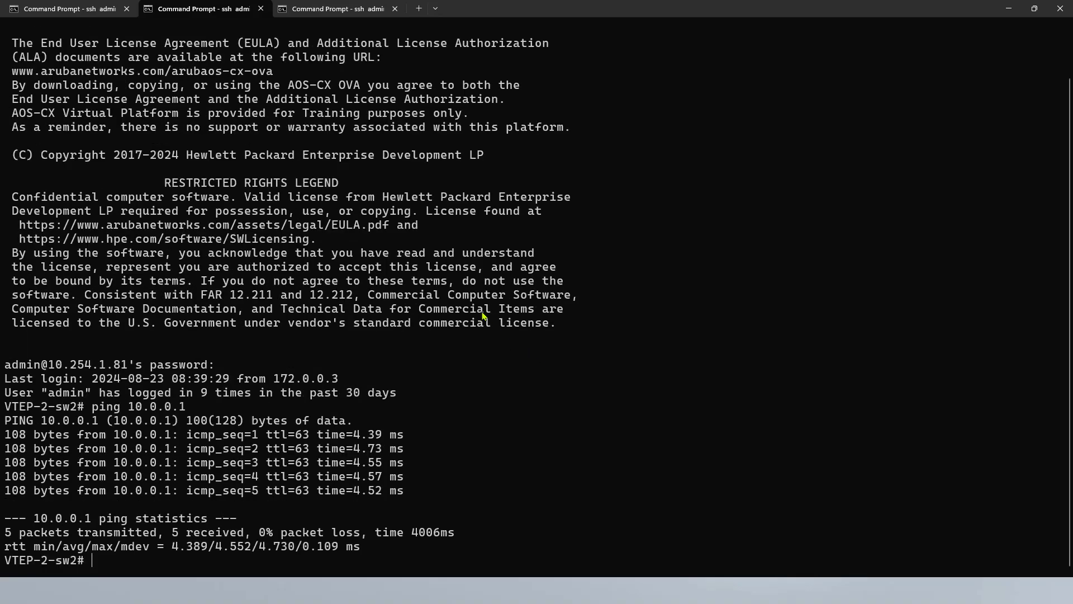
Enter configuration mode on VTEP-1-sw1 and create VLAN 13
left_click(91, 12)
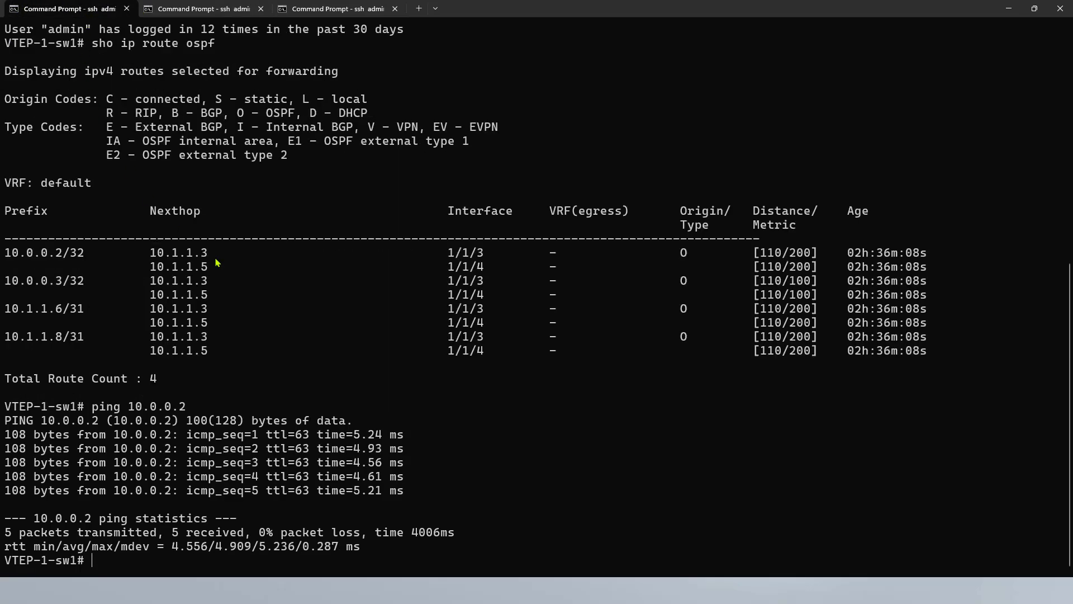
type("config")
key("Return")
type("vlan 12")
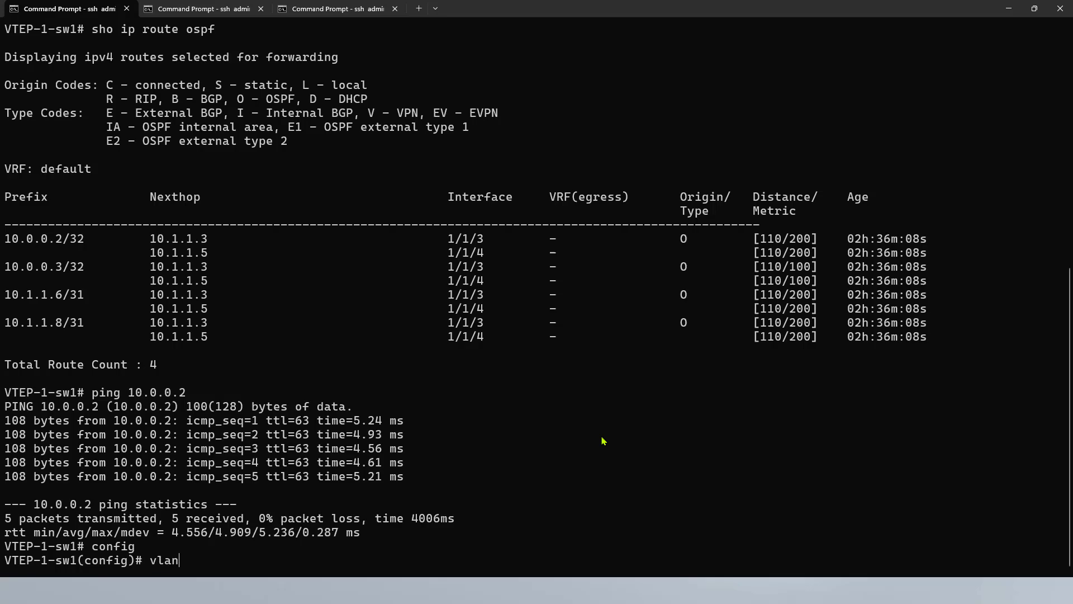
key("Return")
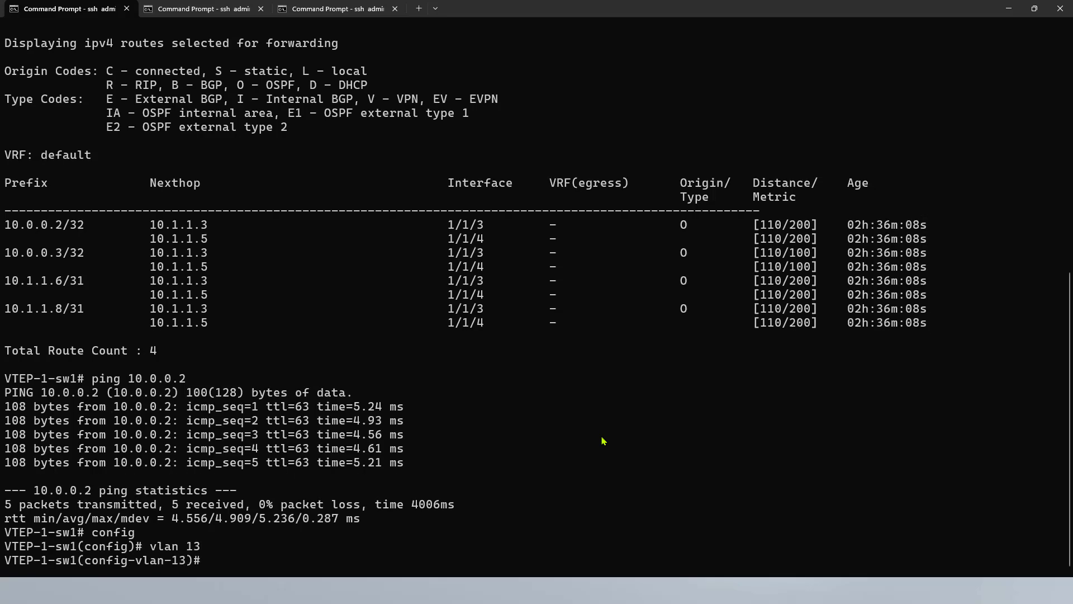
Configure interface 1/1/1 on VTEP-1-sw1 as an access port in VLAN 13
type("inter 1/1/1")
key("Return")
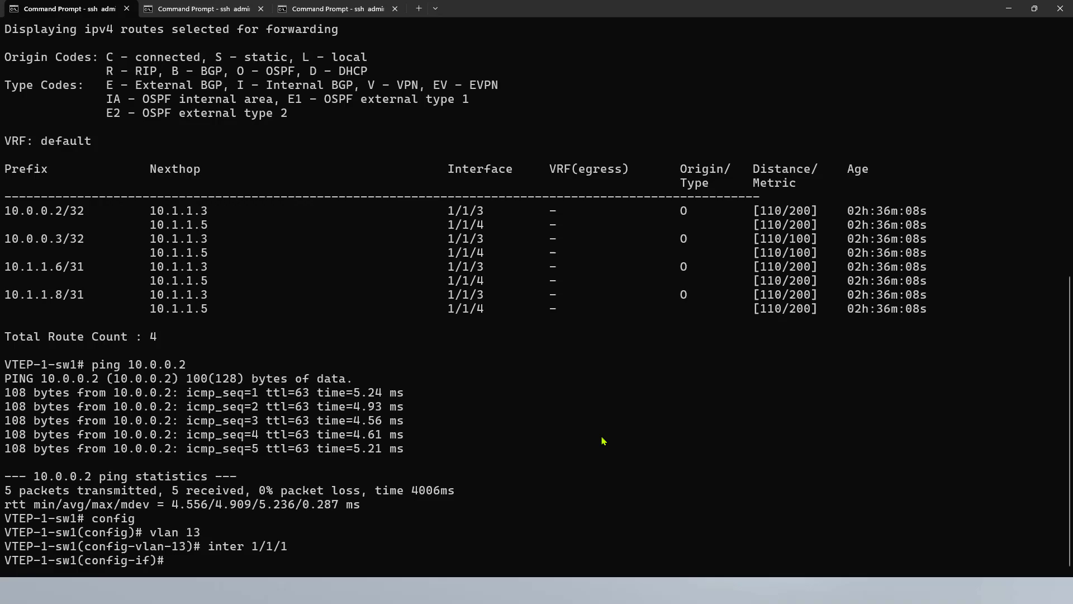
type("vlan access 13")
key("BackSpace")
key("BackSpace")
type("13")
key("Return")
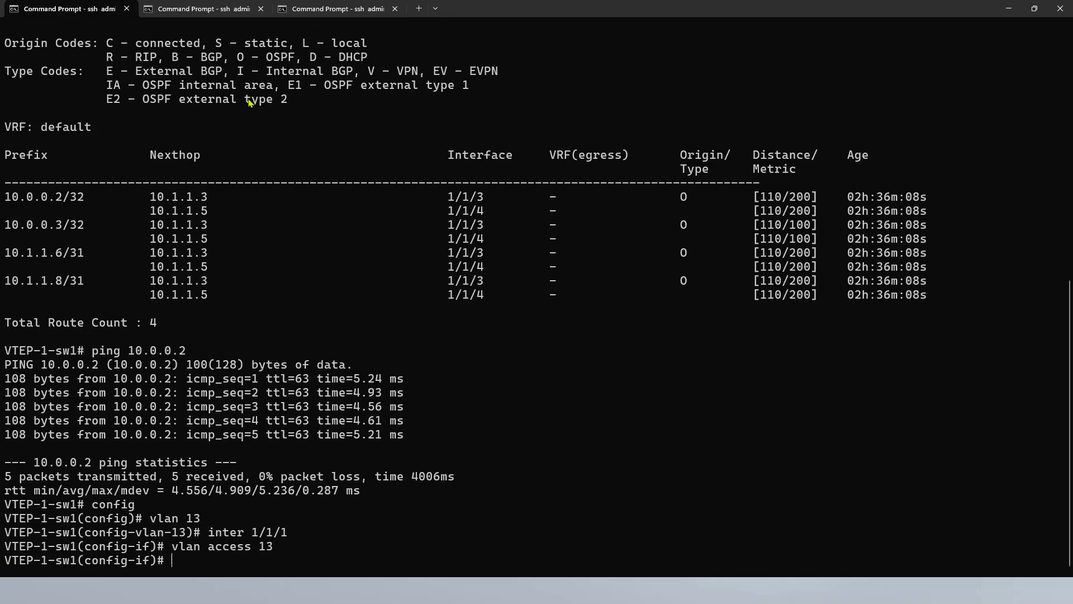
Enter configuration mode on VTEP-2-sw2 and create VLAN 13
left_click(202, 8)
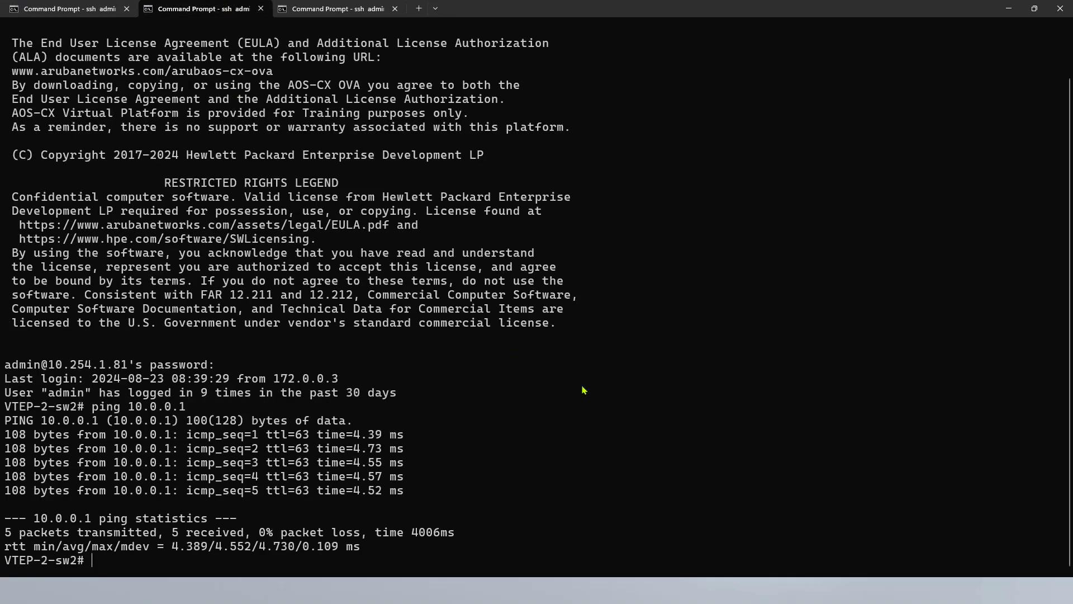
type("config")
key("Return")
type("vlan 1")
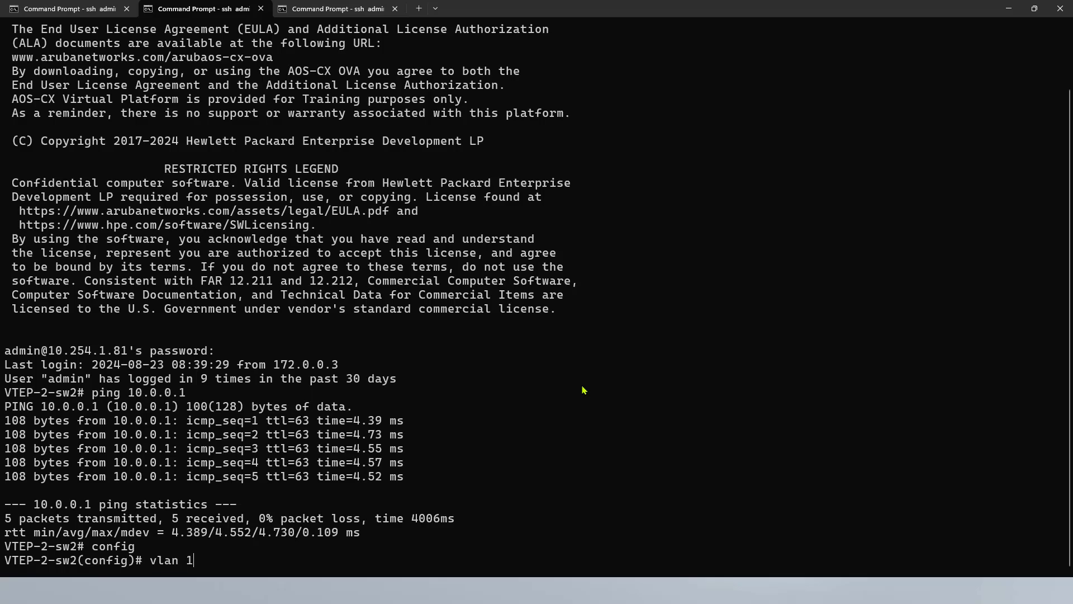
type("3")
key("Return")
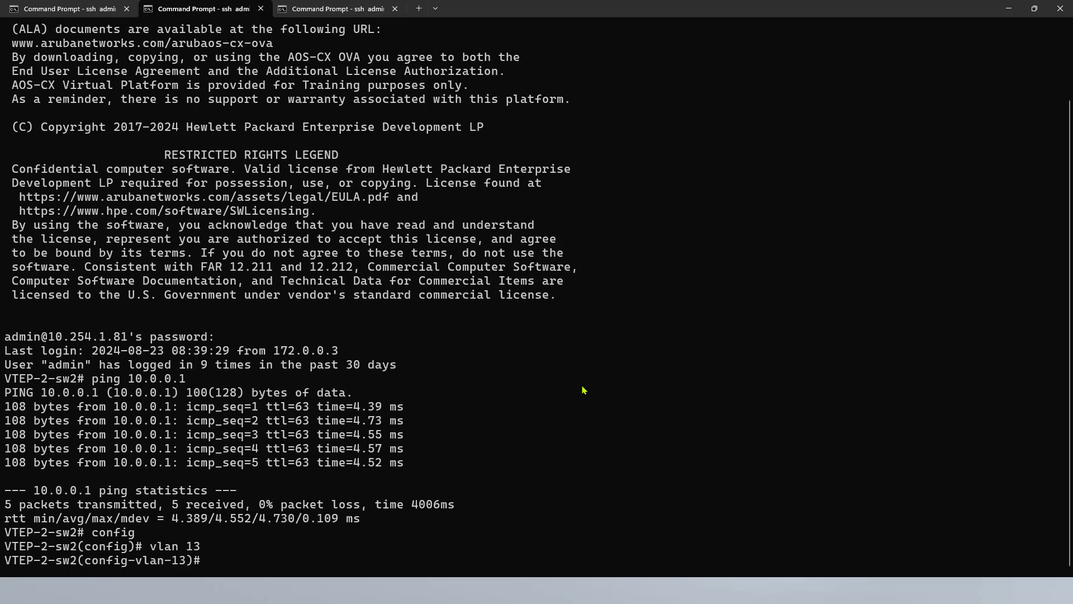
Configure interface 1/1/1 on VTEP-2-sw2 as an access port in VLAN 13
type("inter 1/1/1")
key("Return")
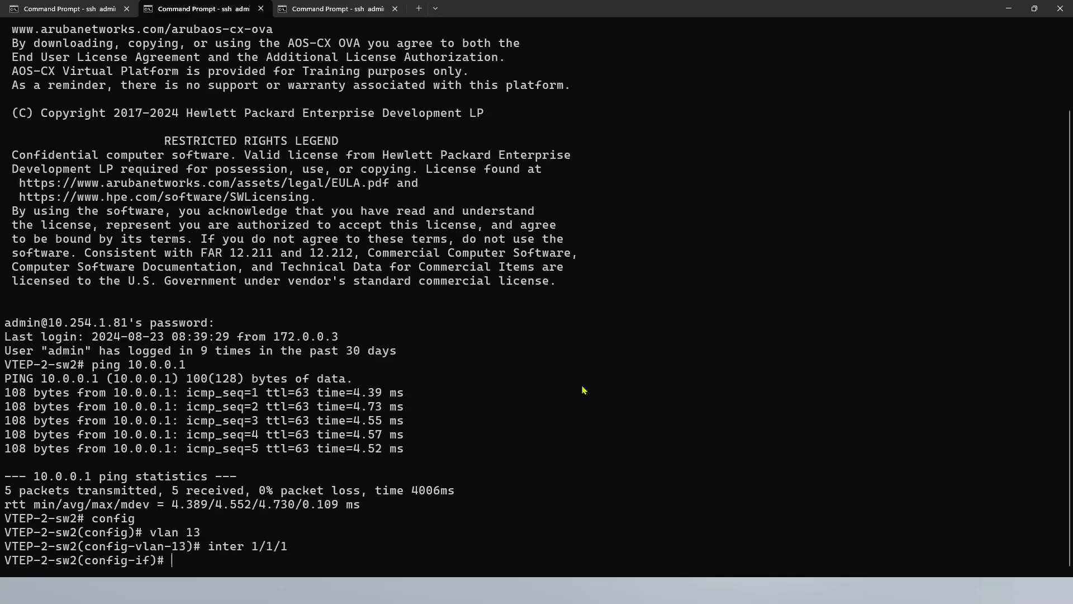
type("vlan access 13")
key("Return")
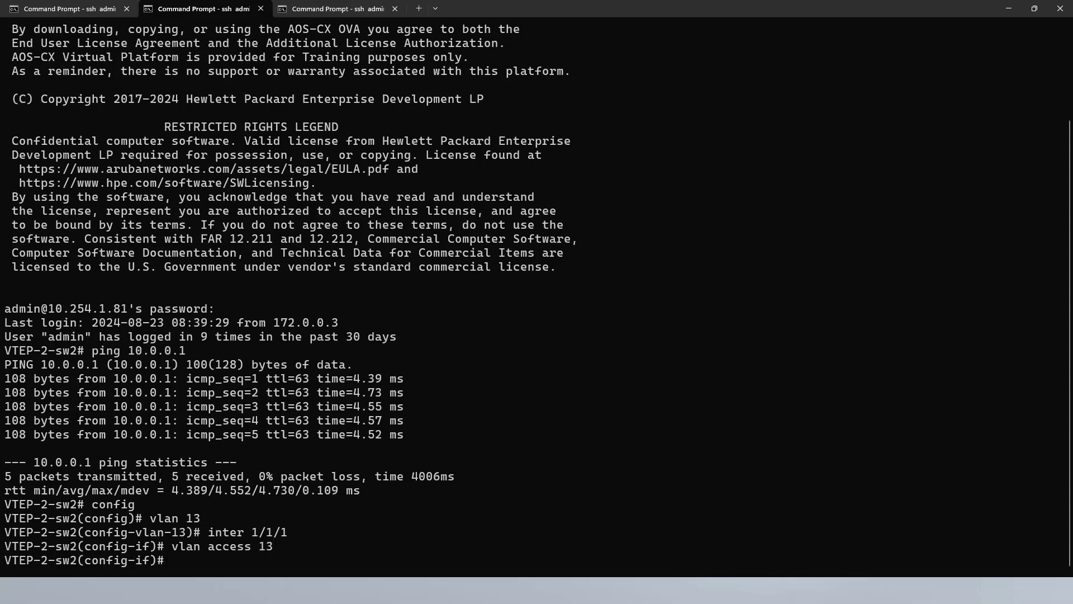
Display the running configuration of the current interface 1/1/1 context on VTEP-2-sw2 and check its VLAN access setting
type("sho ru")
key("Tab")
type("c")
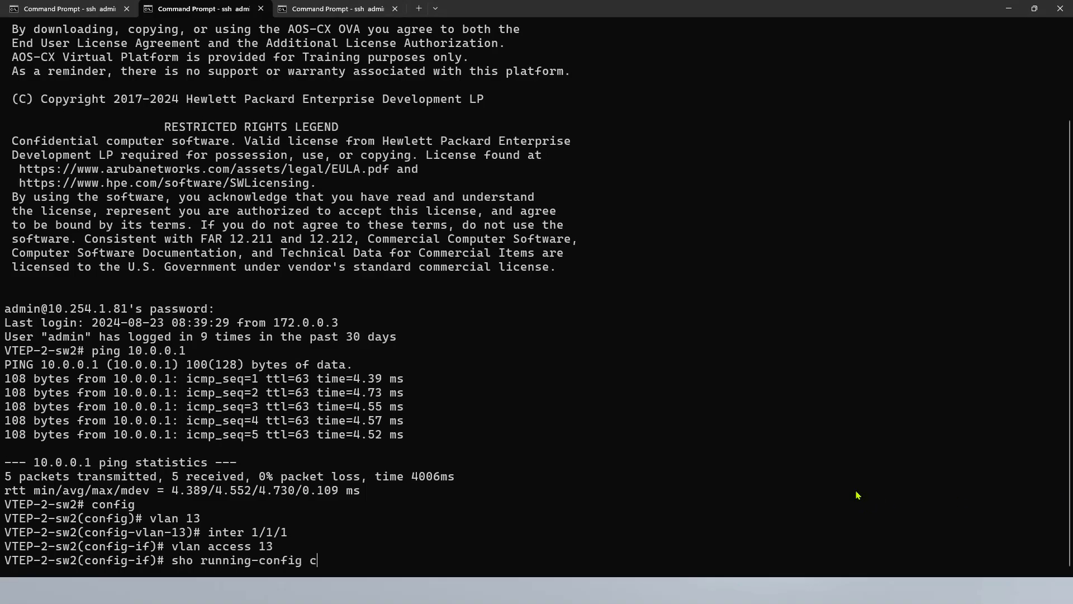
key("Tab")
key("Return")
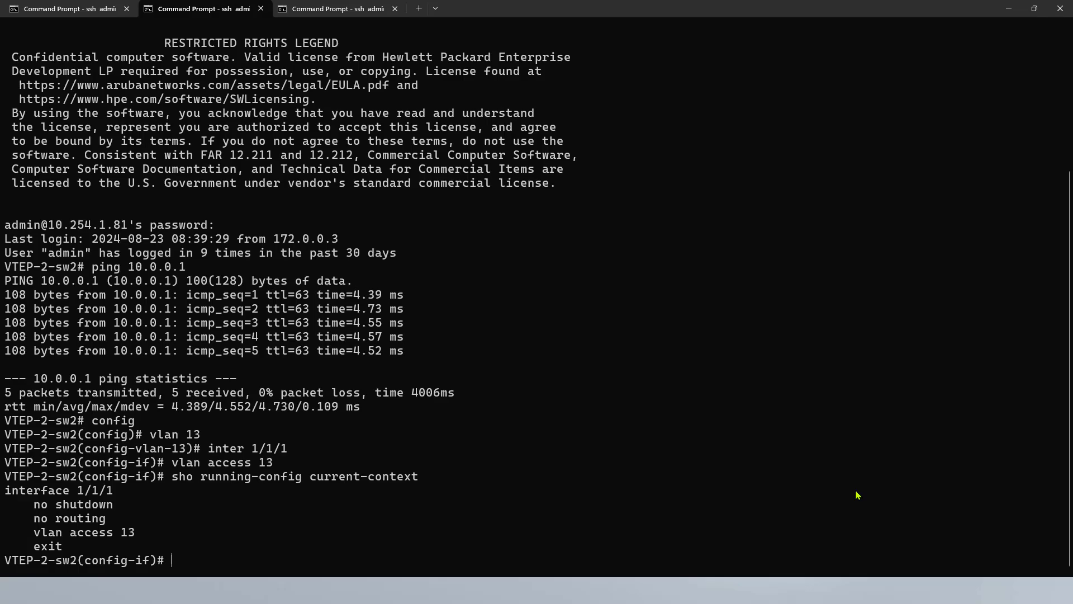
left_click_drag(114, 522, 42, 535)
left_click(226, 556)
Display the brief interface list on VTEP-2-sw2 and examine the entry for port 1/1/1
type("sho int brief")
key("Return")
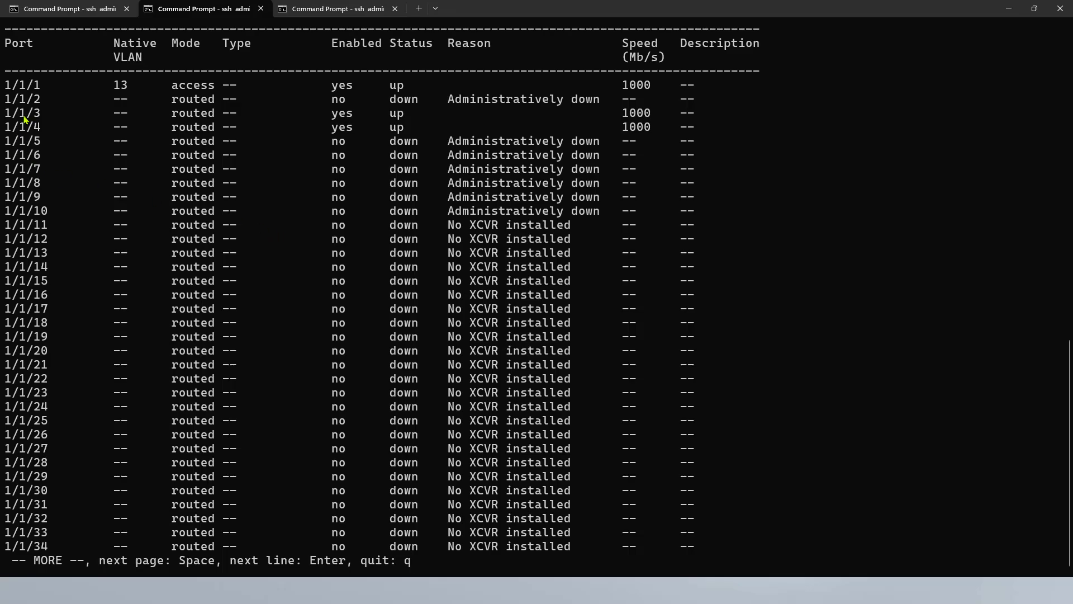
left_click_drag(9, 91, 658, 86)
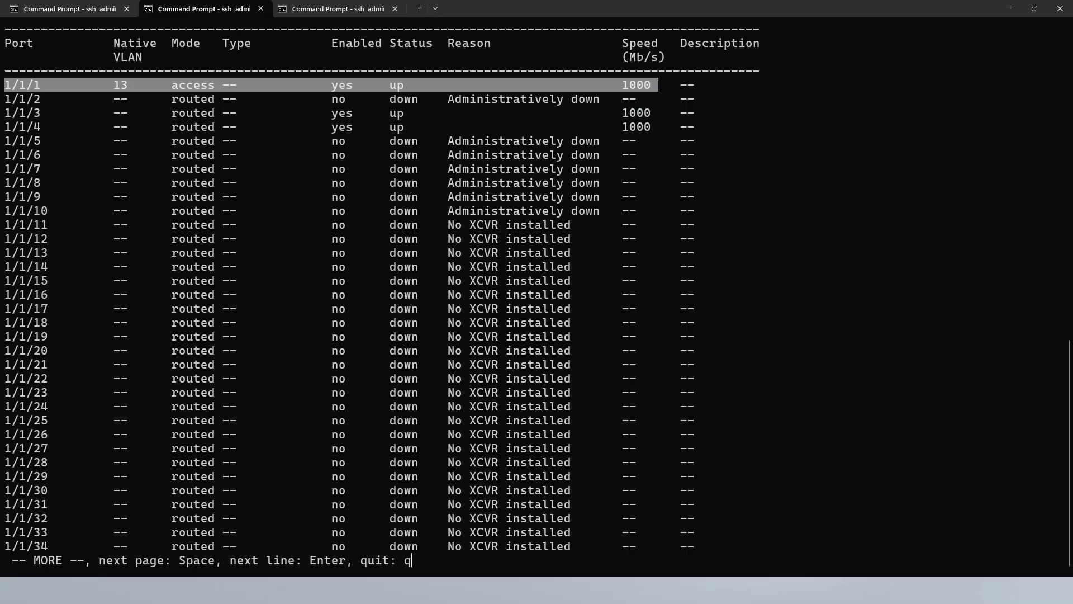
On VTEP-1-sw1, create interface vxlan 1, enable it and set its source IP to 10.0.0.1
key("ctrl+shift+Tab")
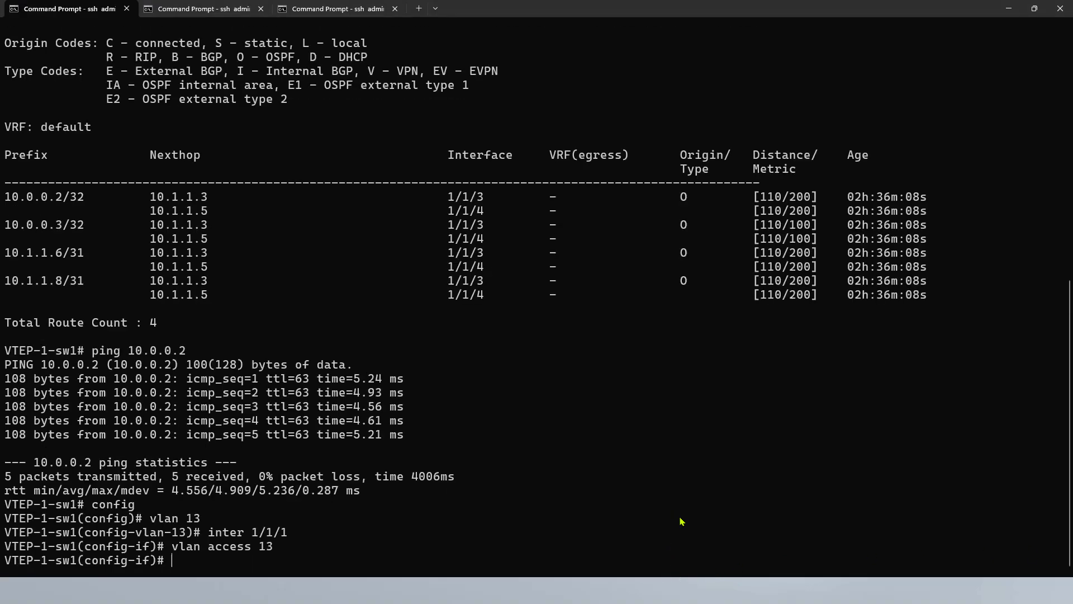
type("interface vxlan 1")
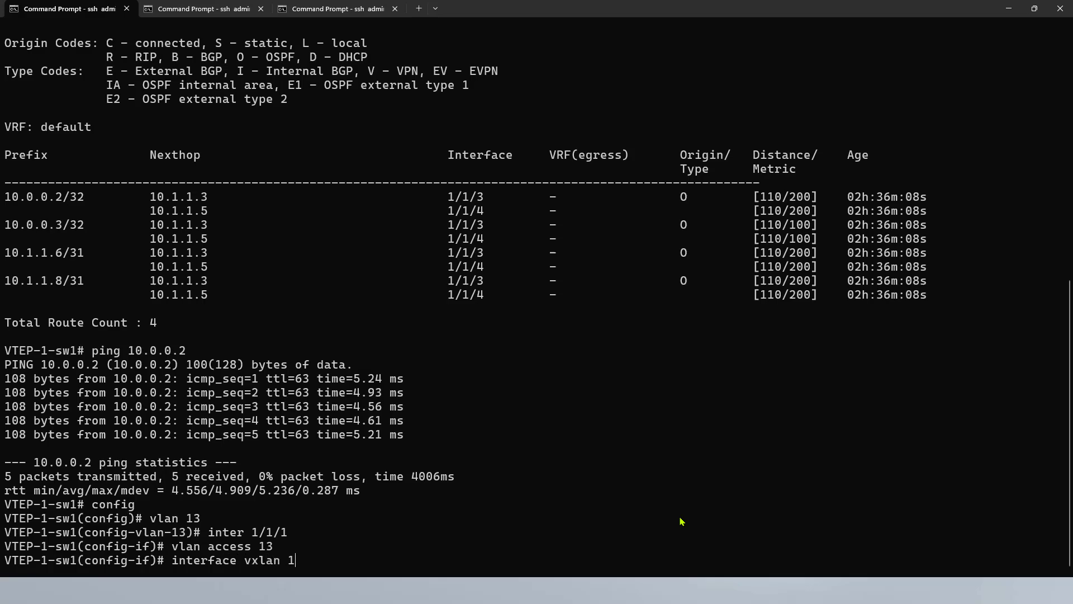
key("Return")
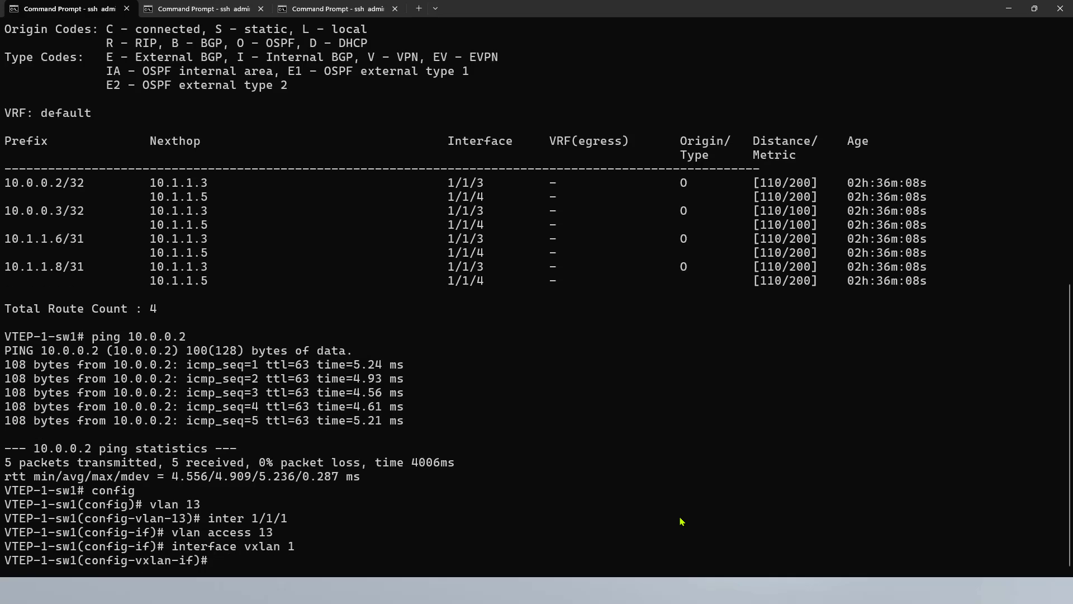
type("no shutdown")
key("Return")
type("source ")
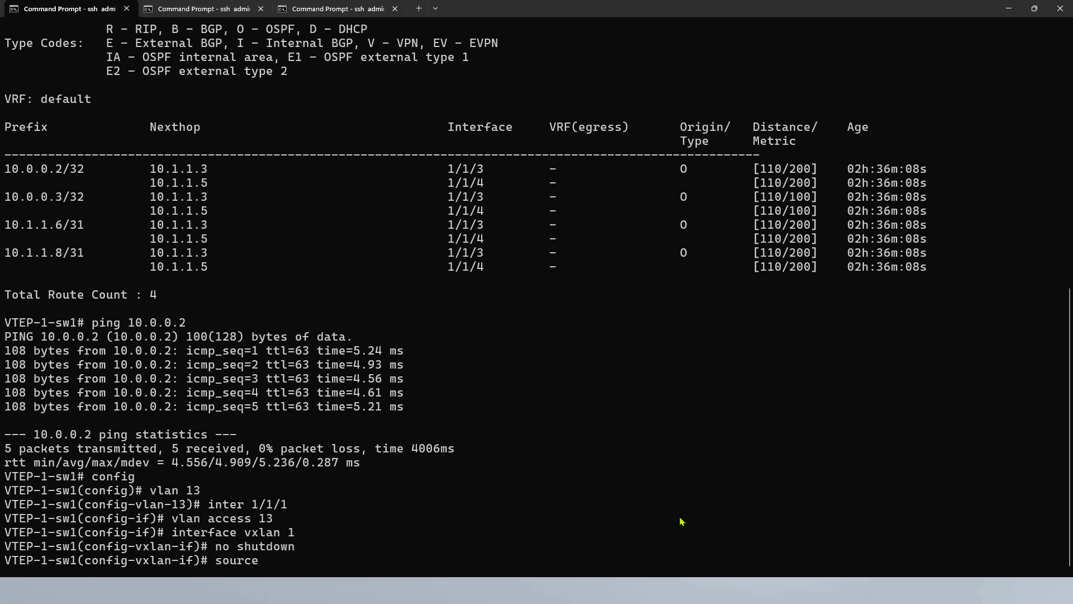
type("ip 10.0.0.1")
key("Return")
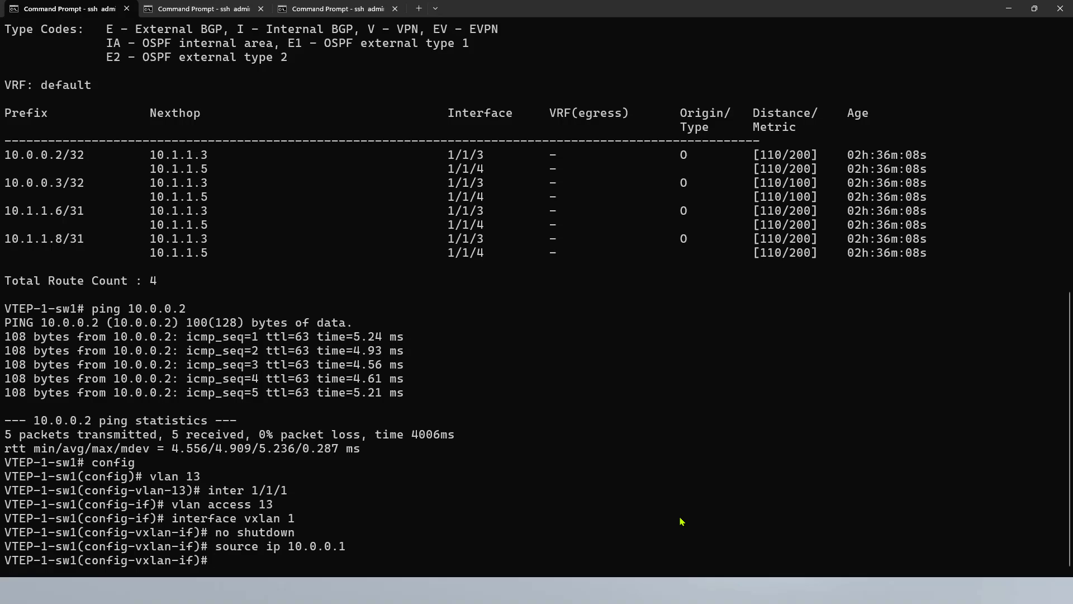
Add VNI 100013 to the VXLAN interface on VTEP-1-sw1, with VTEP peer 10.0.0.2 and VLAN 13 mapped to it
type("vni")
type("1")
type("99")
key("BackSpace")
key("BackSpace")
type("00013")
key("Return")
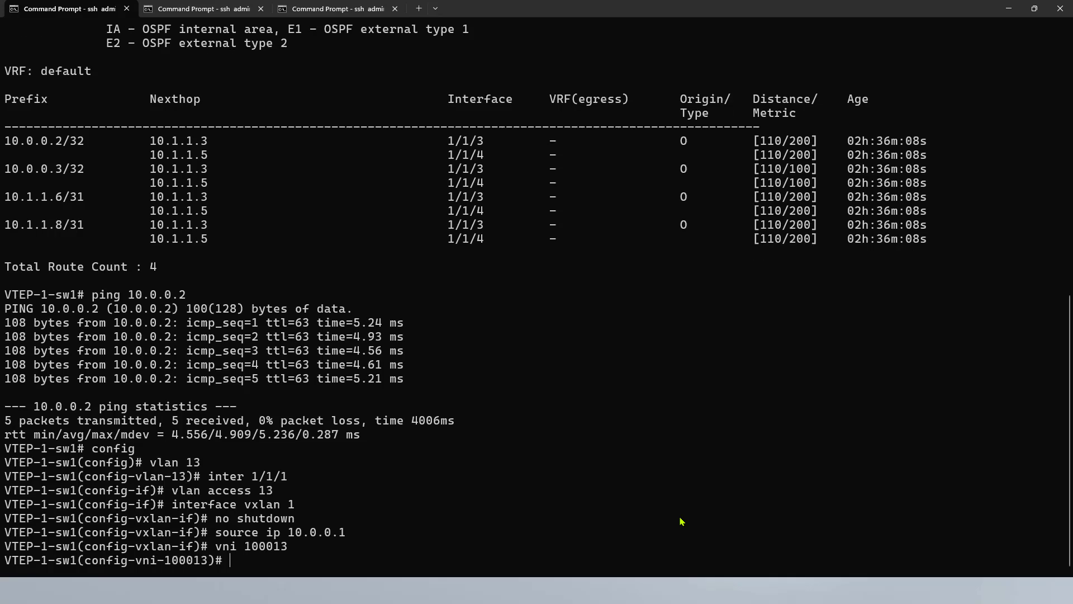
type("vtep-peer 10.0.0.2")
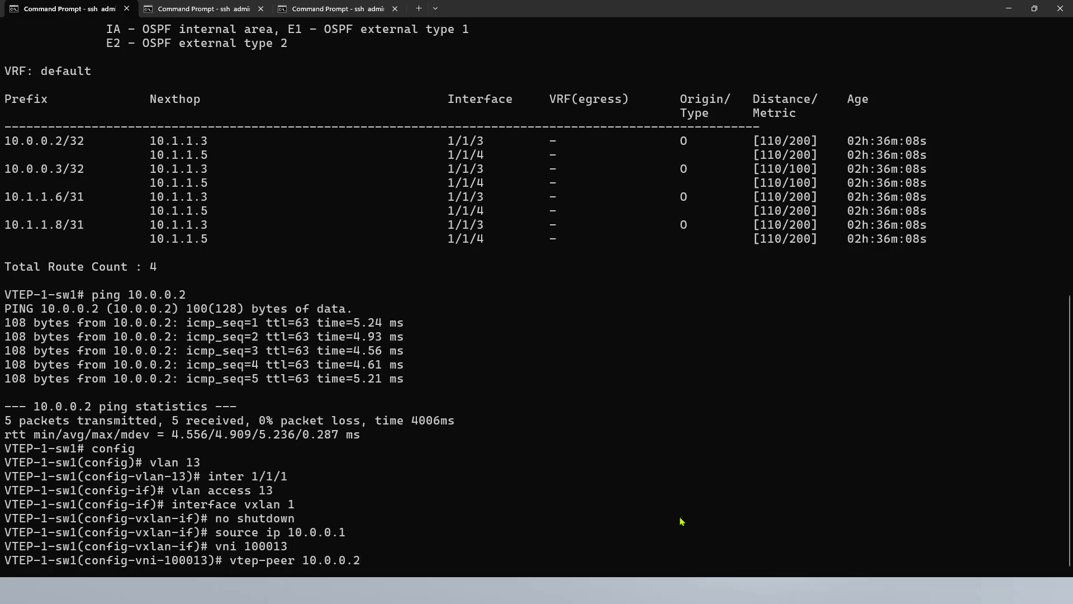
key("Return")
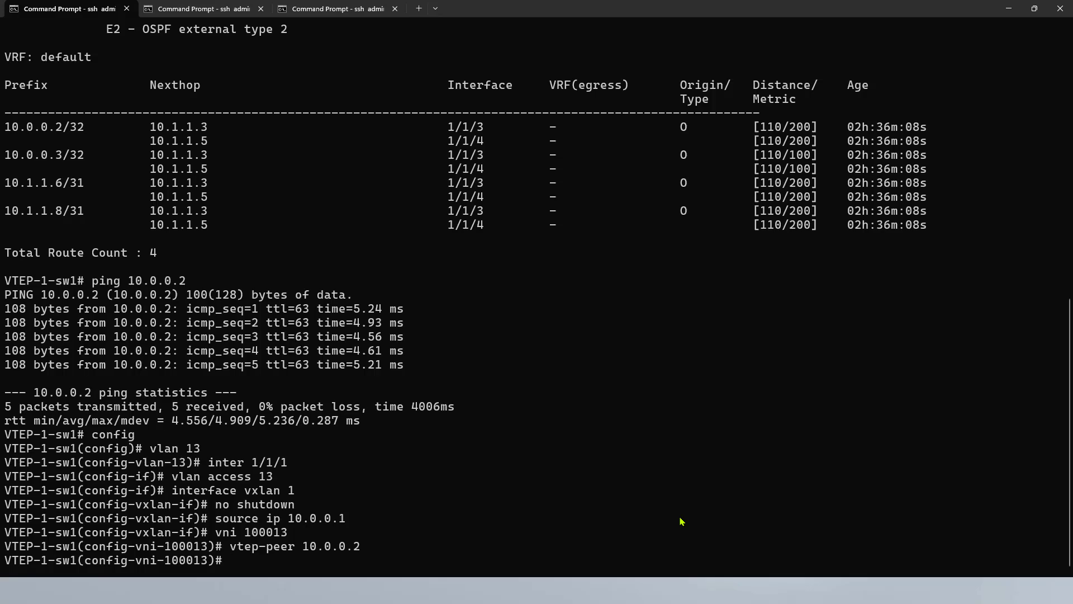
type("vlan 13")
key("Return")
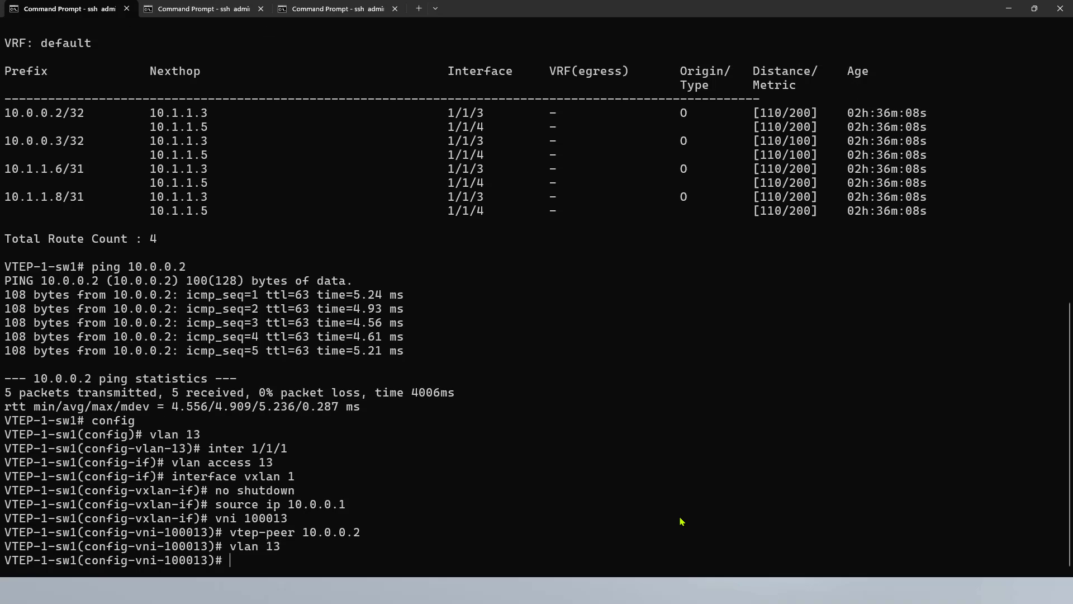
Display the running configuration of the VNI 100013 context on VTEP-1-sw1
type("sho running-config c")
key("Tab")
key("Return")
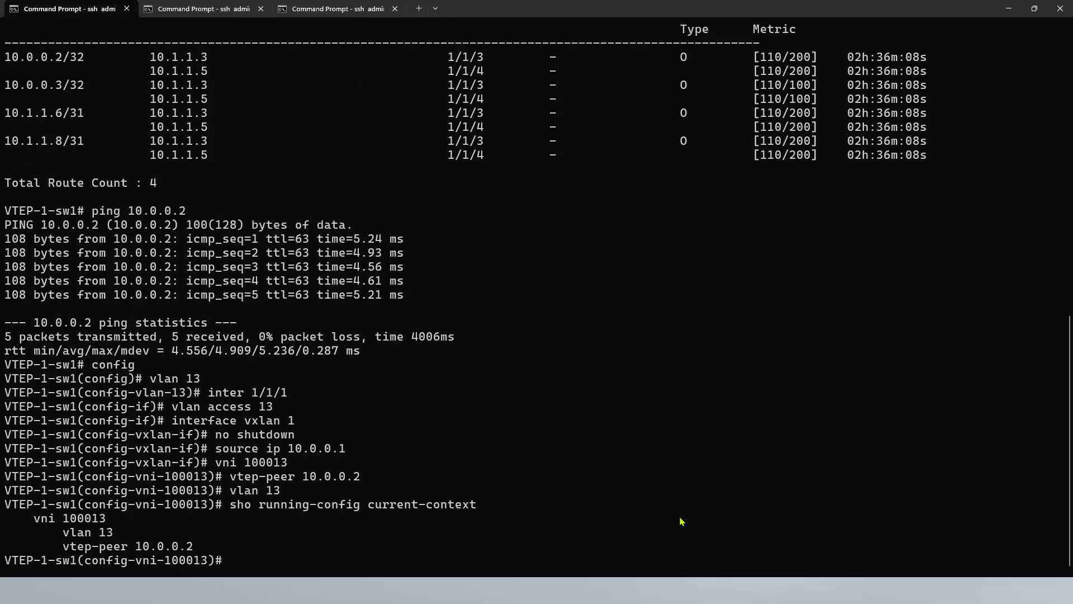
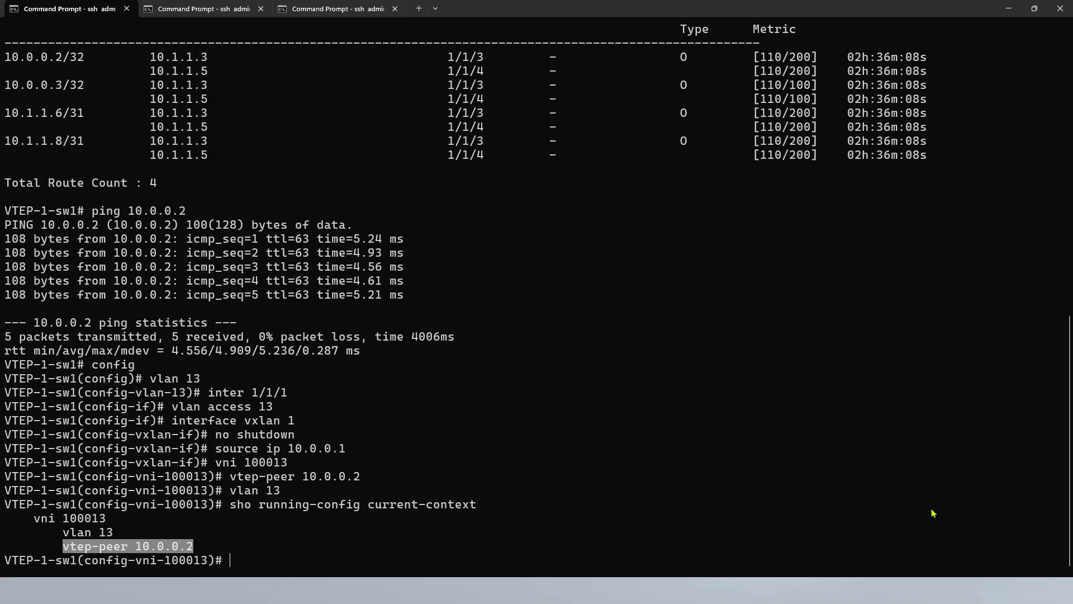
On VTEP-2-sw2, re-enter VLAN 13 and interface 1/1/1, and display the interface's running configuration
key("ctrl+Tab")
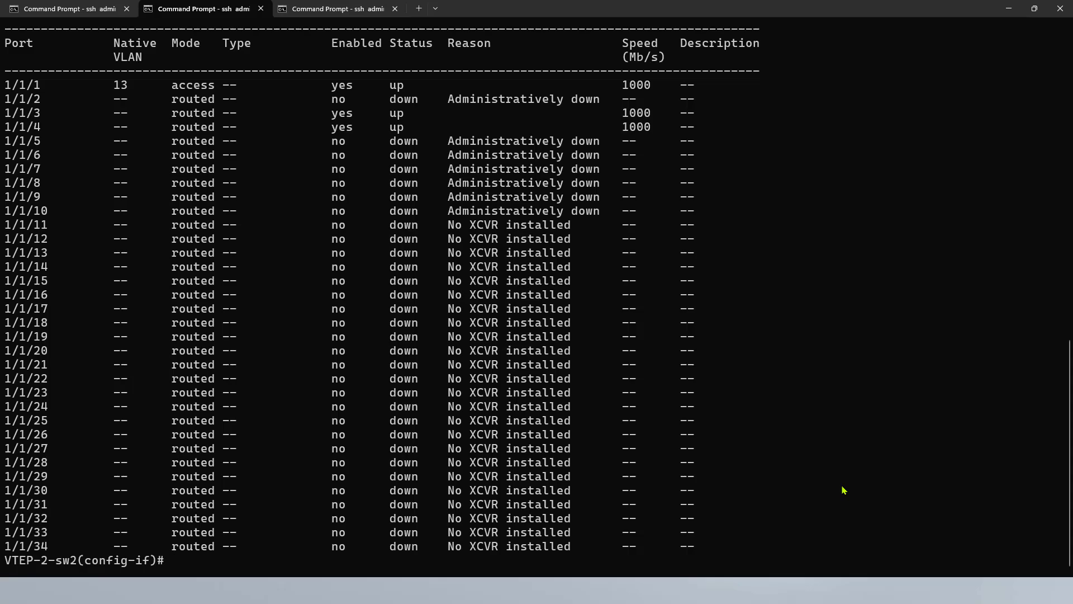
type("vlan 13")
key("Return")
type("in")
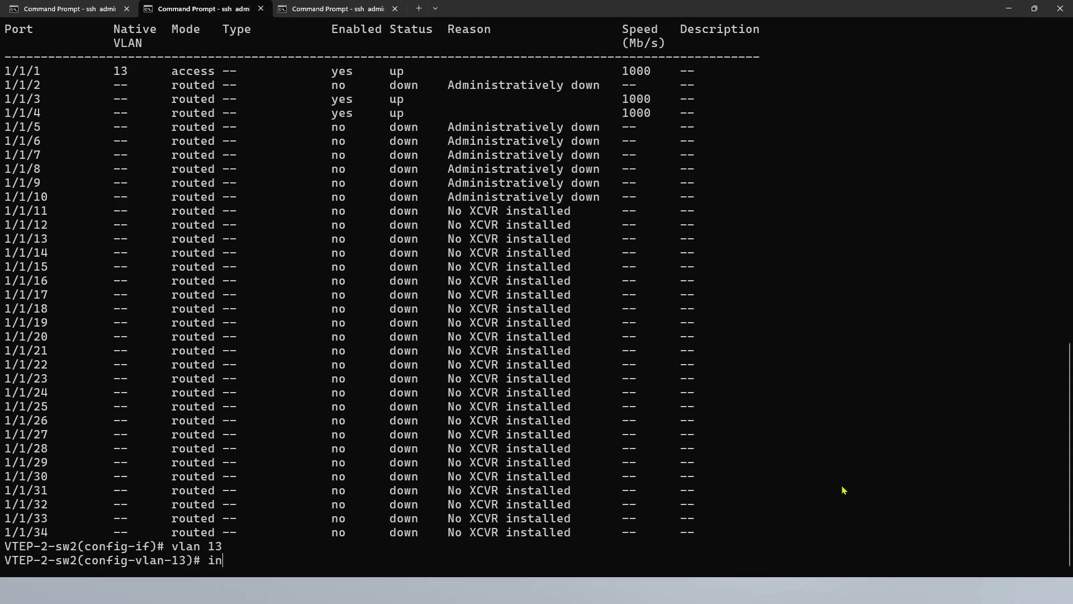
type("terface 1/1/1")
key("Return")
type("vlan")
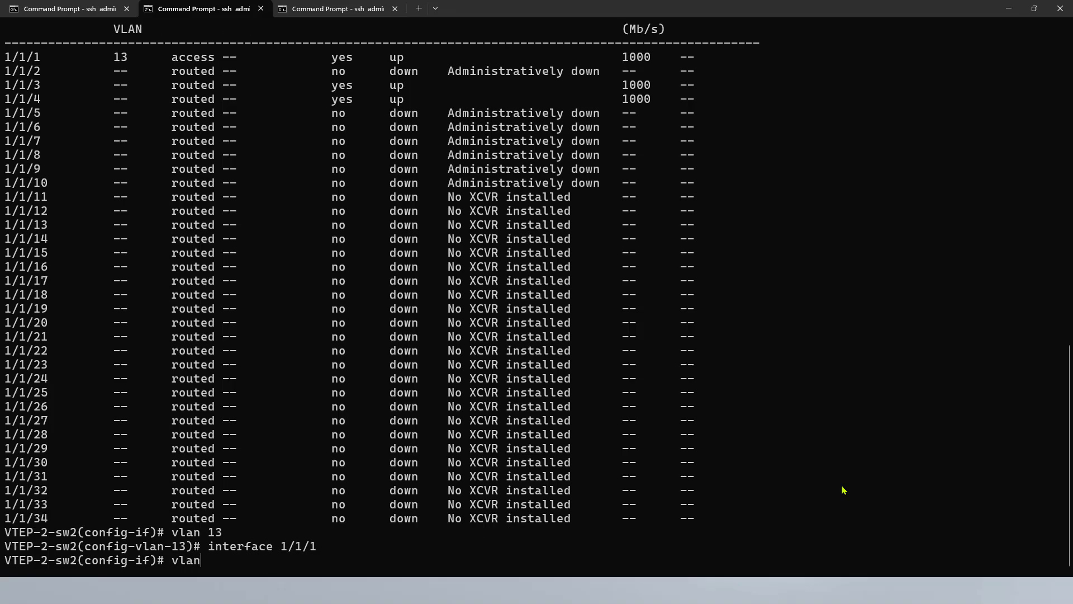
key("BackSpace")
key("BackSpace")
key("BackSpace")
key("BackSpace")
type("sho running-config current-context")
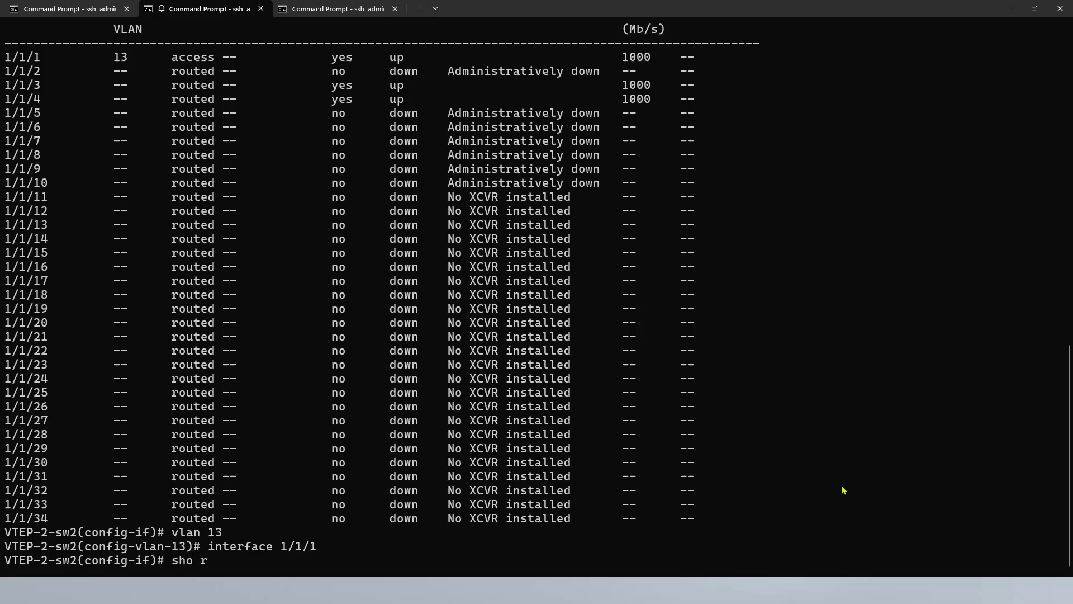
key("Return")
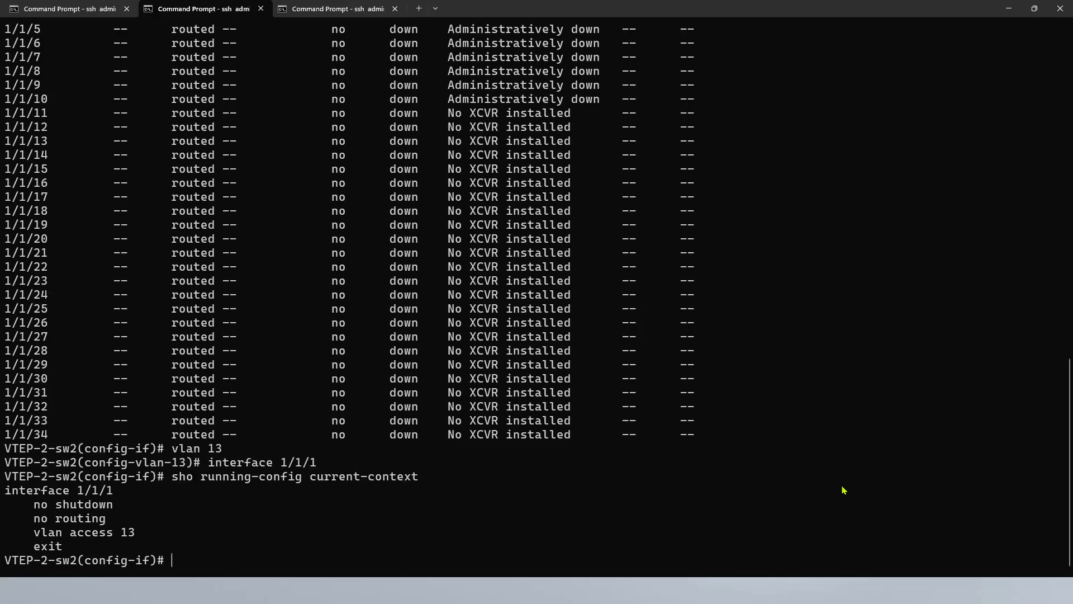
Leave interface 1/1/1 on VTEP-2-sw2 and create interface vxlan 1, enabled with source IP 10.0.0.2
type("exit")
key("Return")
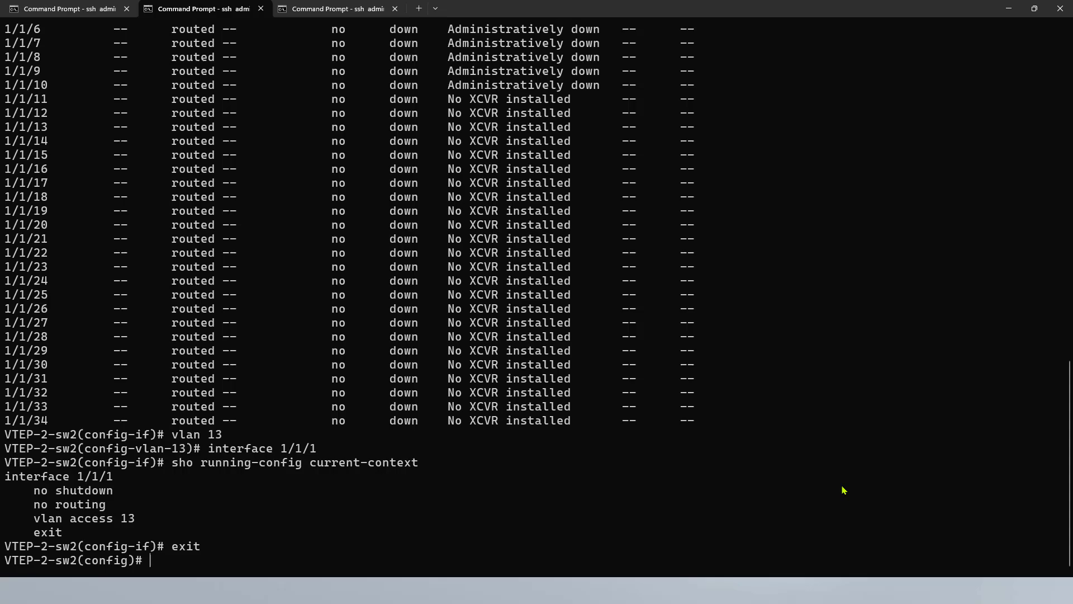
type("interface ")
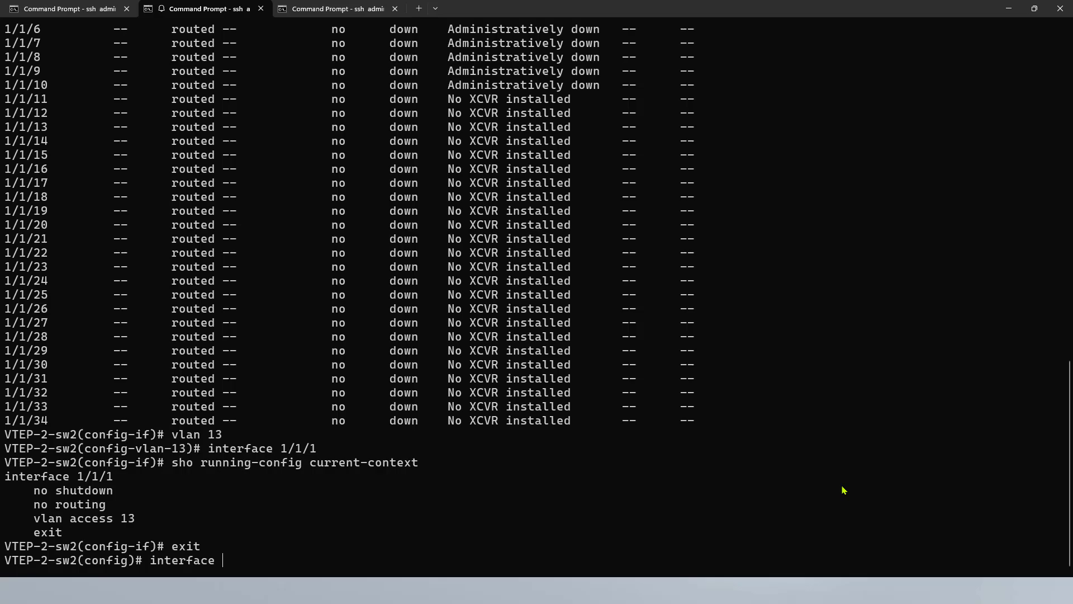
type("vxlan \\")
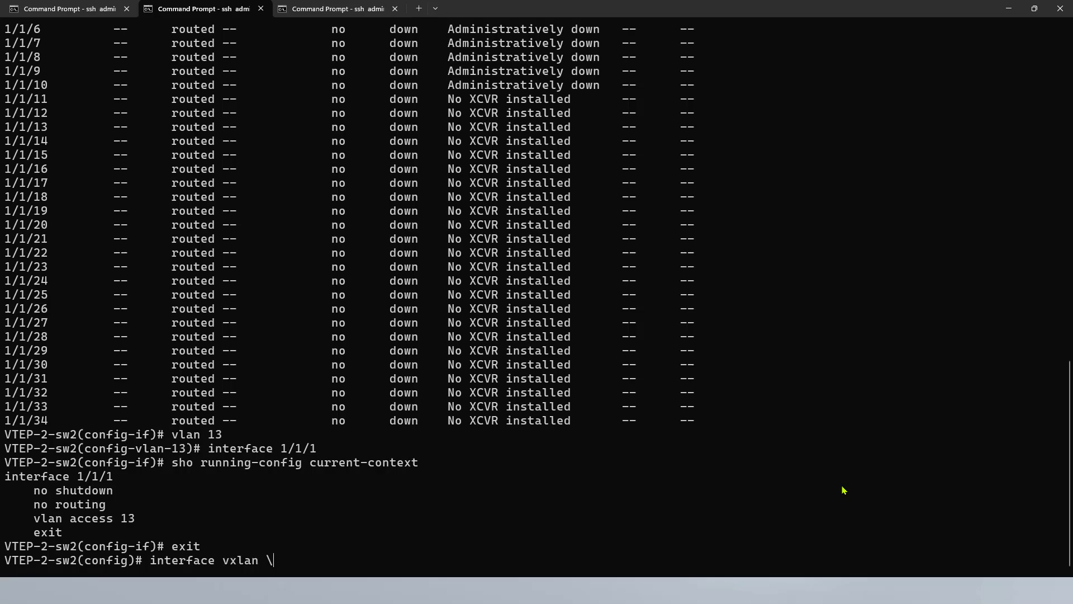
key("BackSpace")
type("1")
key("Return")
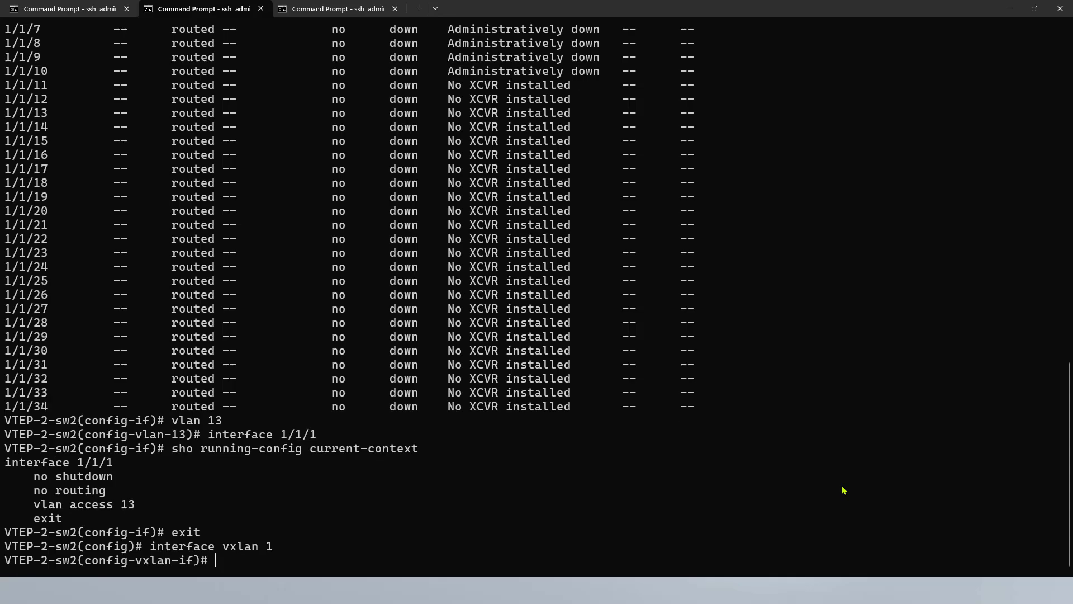
type("no shutdown")
key("Return")
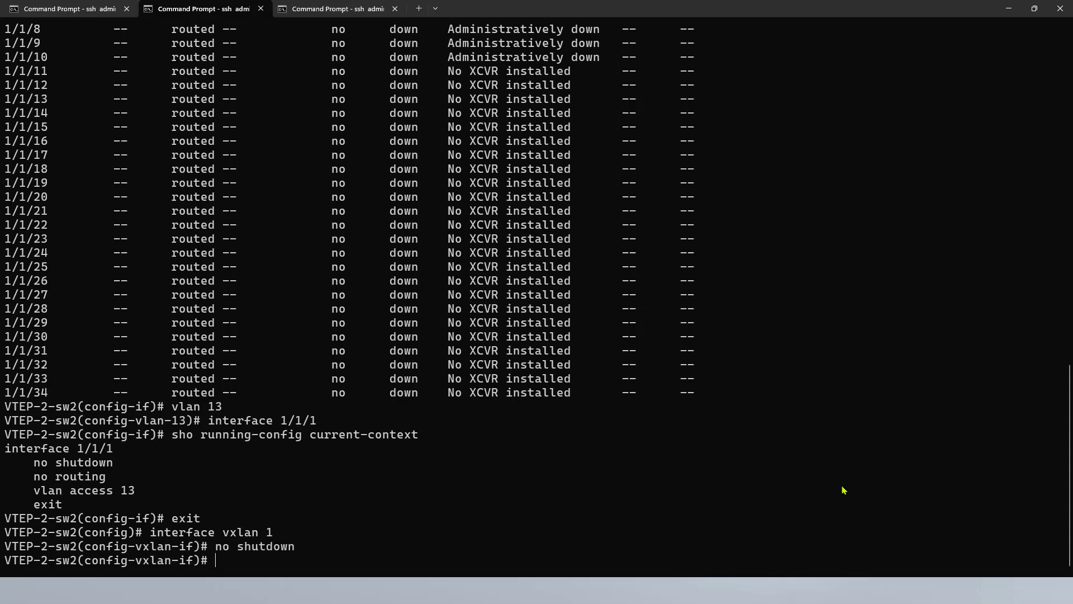
type("source ip 10.0.0.2")
key("Return")
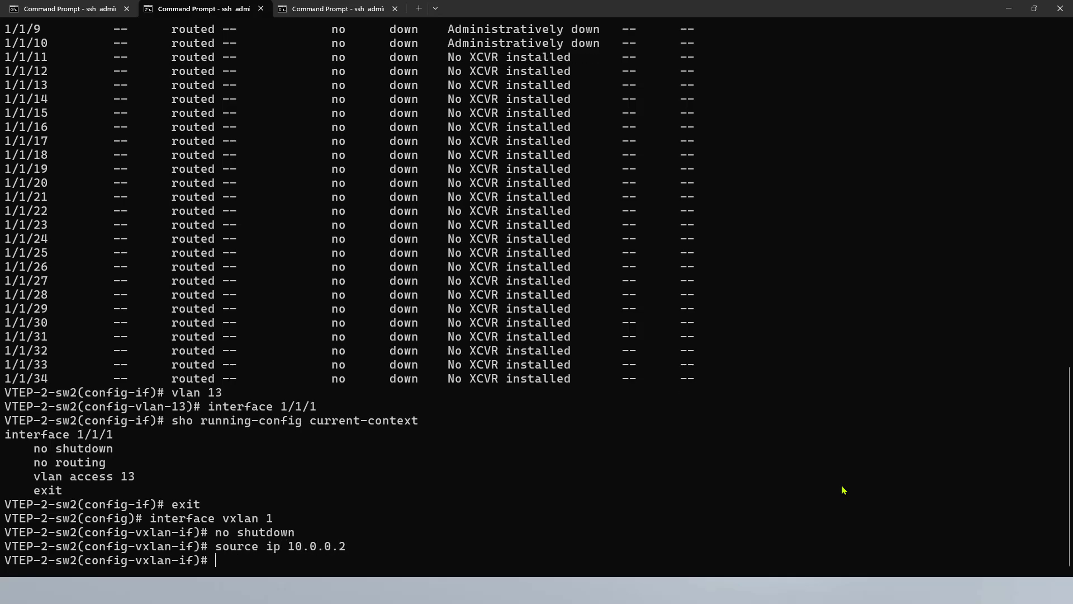
Add VNI 100013 to the VXLAN interface on VTEP-2-sw2, with VTEP peer 10.0.0.1 and VLAN 13 mapped to it
type("vni 100013")
key("Return")
type("vt")
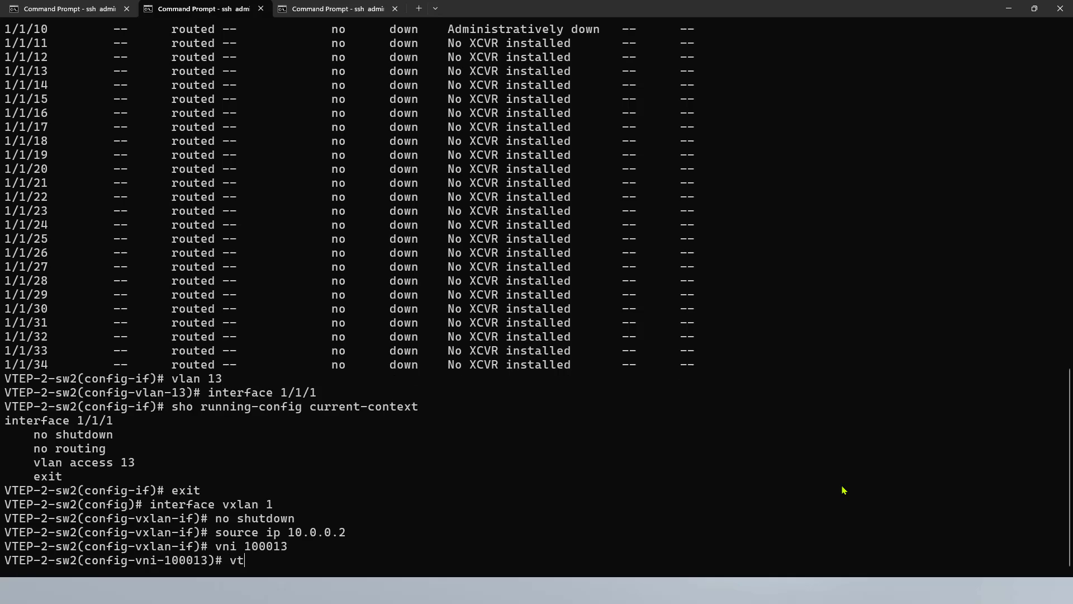
type("ep-peer 10.0.0.1")
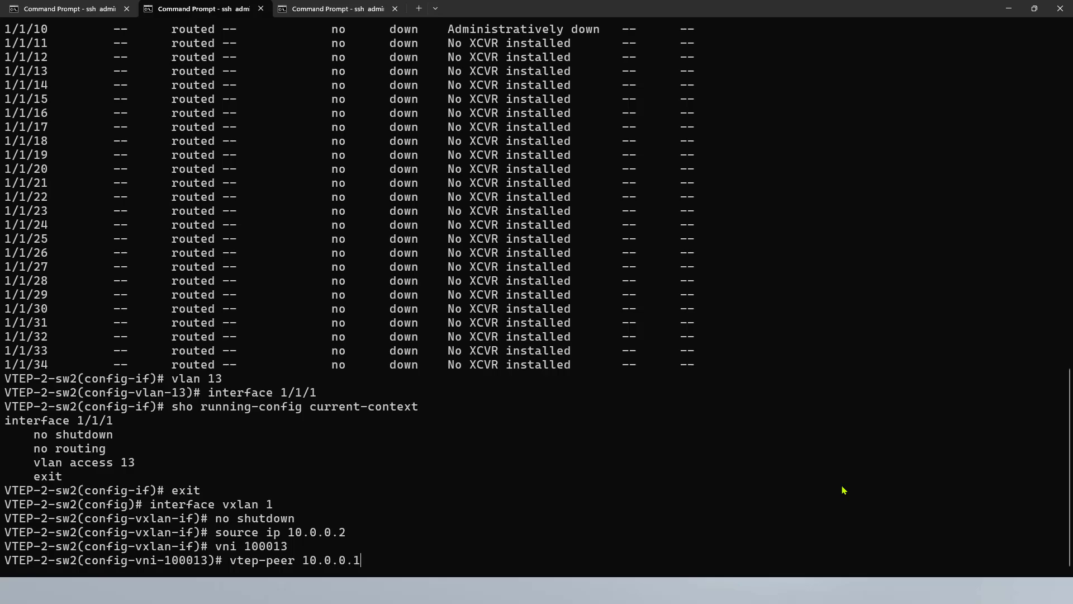
key("Return")
type("vlan")
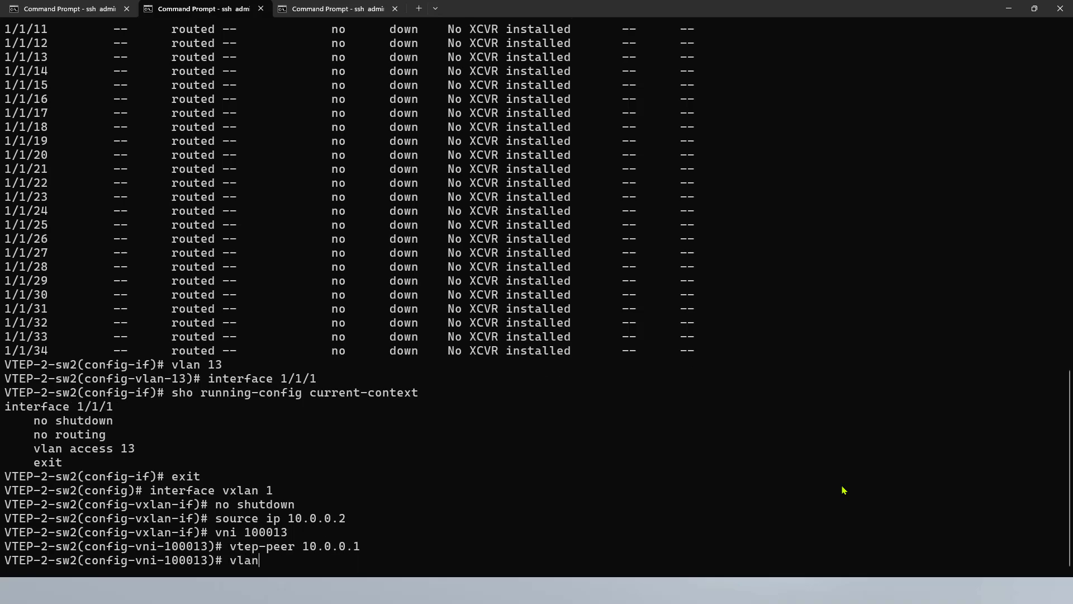
type(" 13")
key("Return")
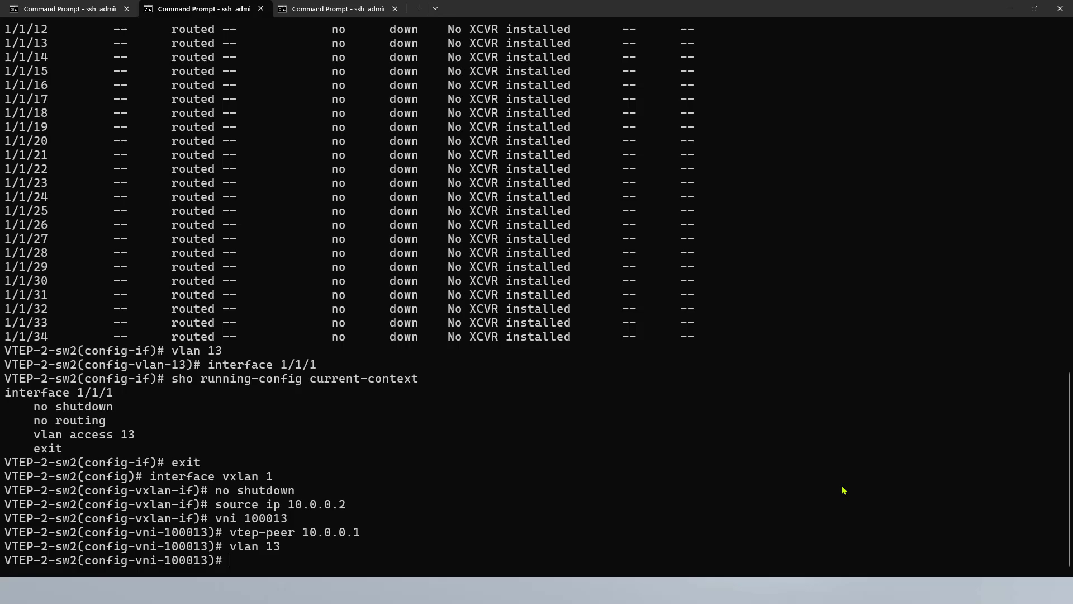
Display the running configuration of the VNI 100013 context on VTEP-2-sw2 and check the VTEP peer
type("sho running-config current-context")
key("Return")
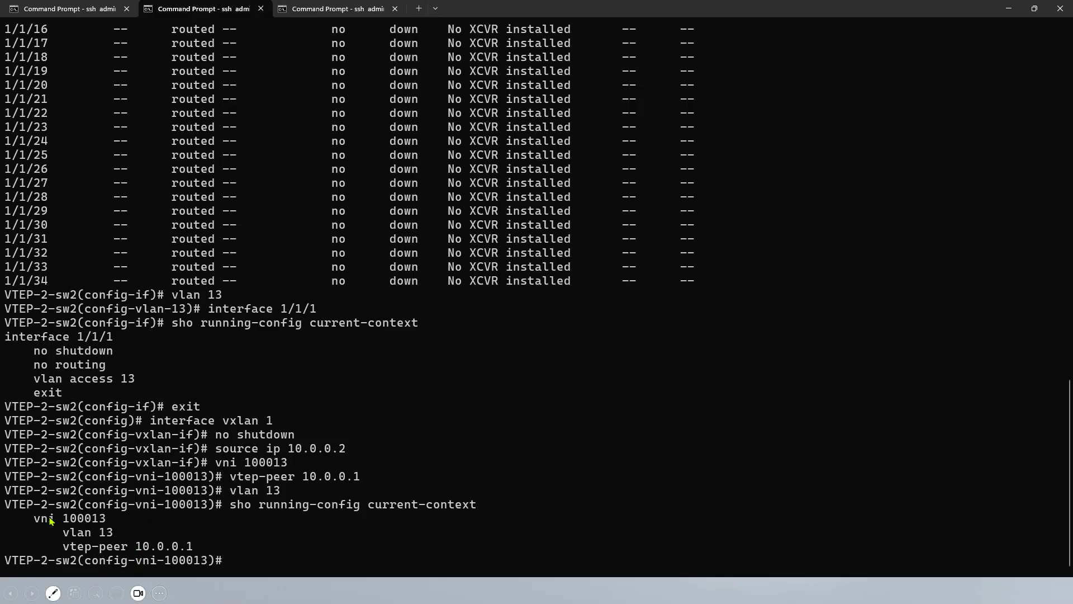
left_click_drag(48, 519, 179, 549)
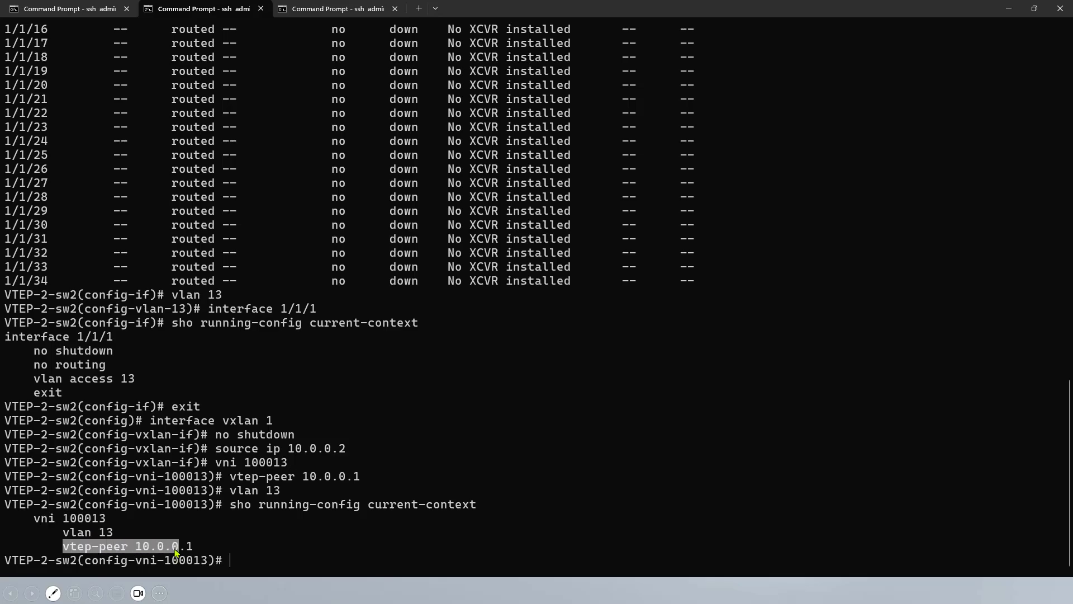
Switch to the Remote Desktop session to check the continuous ping to 10.100.13.11, and return to the VTEP-2-sw2 terminal
key("alt+Tab")
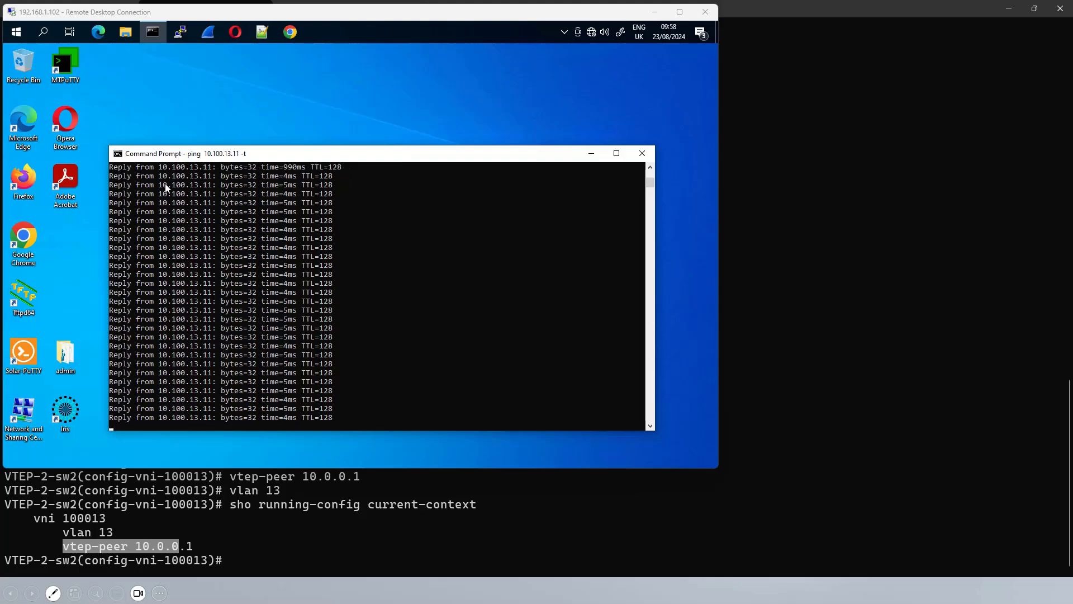
left_click(151, 175)
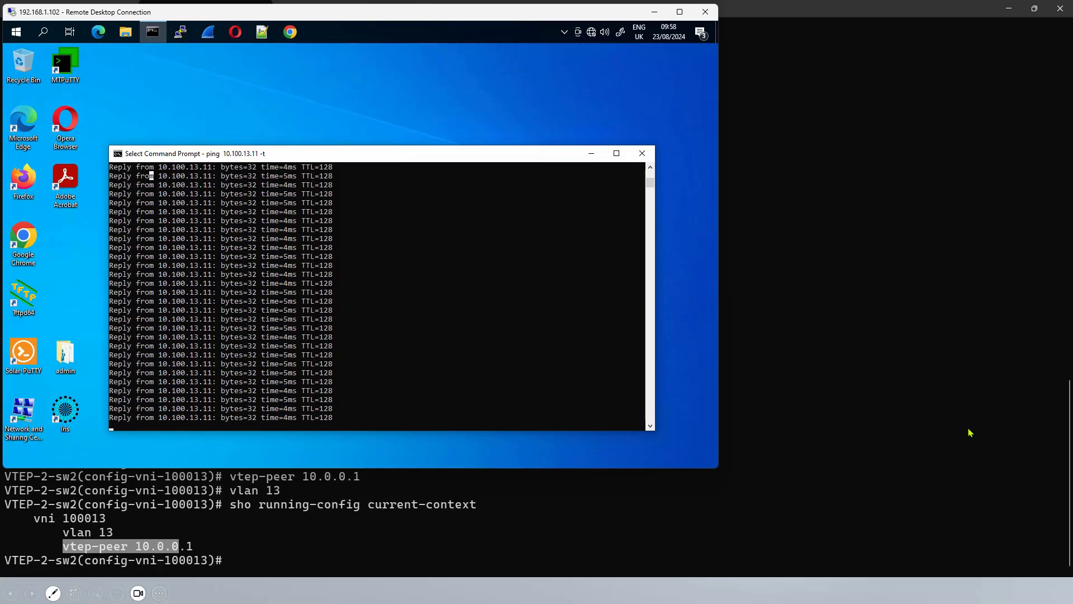
left_click(881, 420)
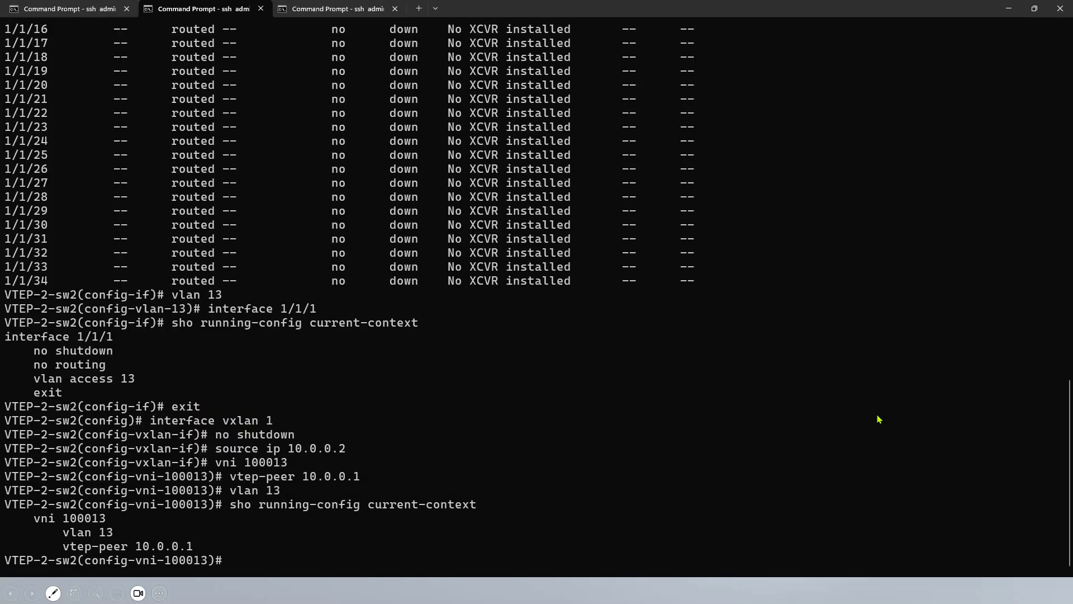
Display the VXLAN interface information on VTEP-2-sw2 and check the routing column for VNI 100013
type("sho interface vxlan")
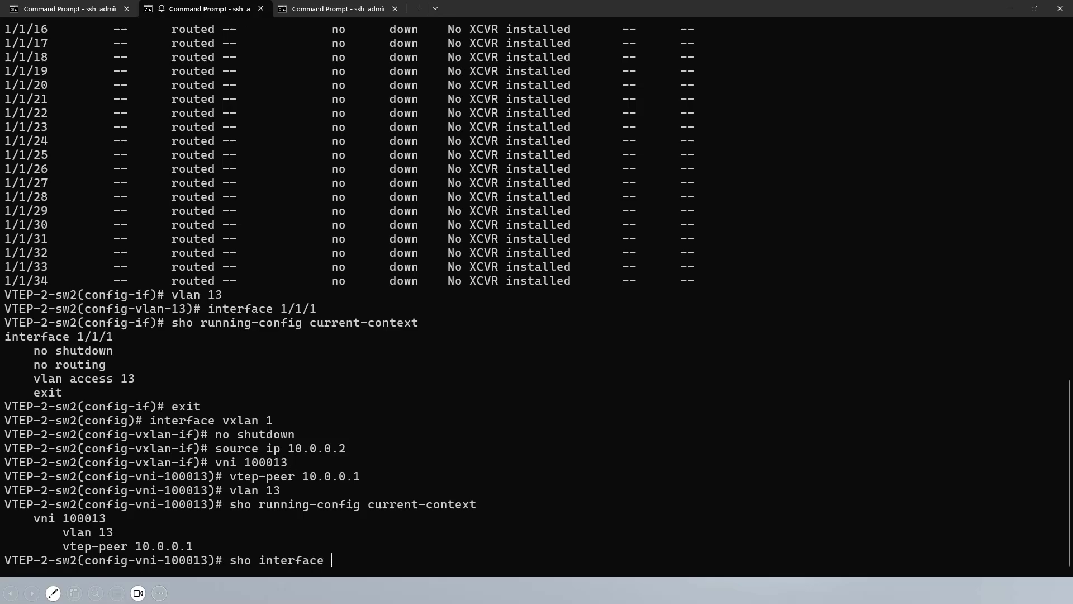
key("Return")
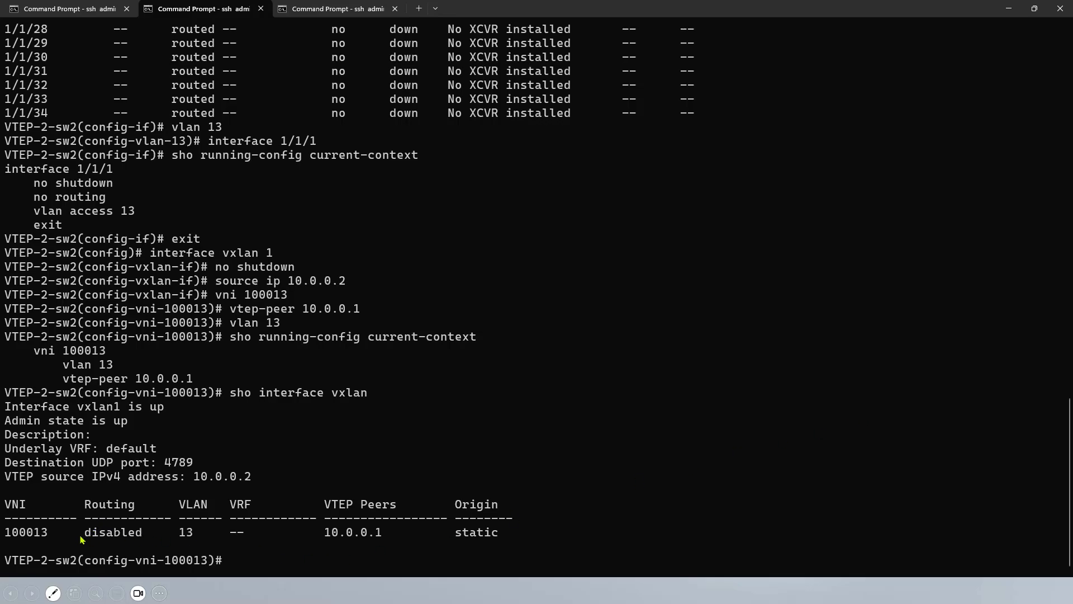
left_click_drag(80, 537, 143, 537)
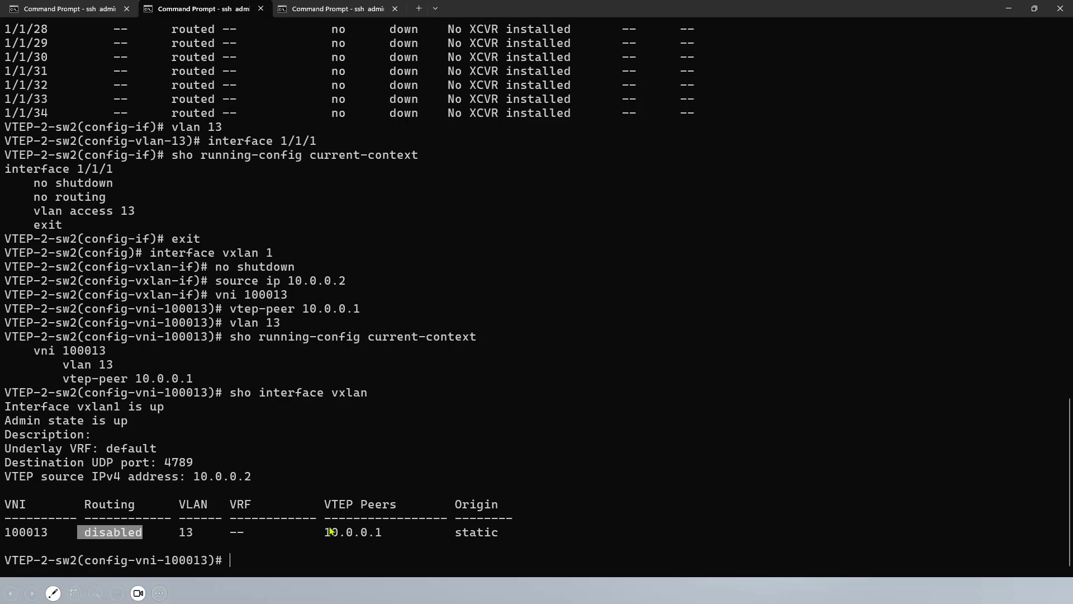
left_click(331, 556)
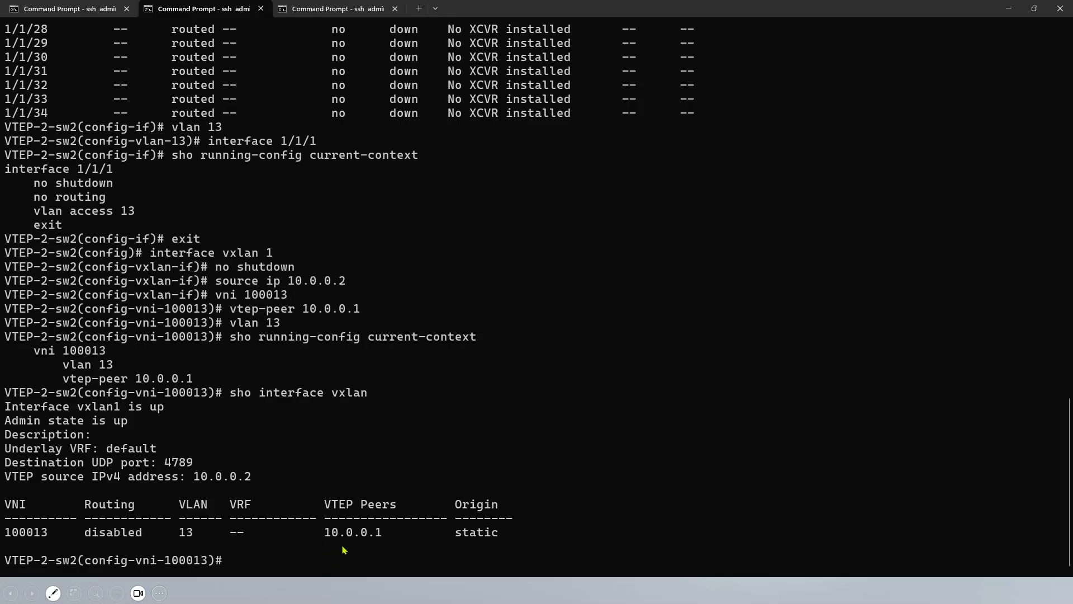
Display the details of interface vxlan 1 on VTEP-2-sw2 and check its status, underlay VRF and VTEP source address
key("Up")
type("1")
key("Return")
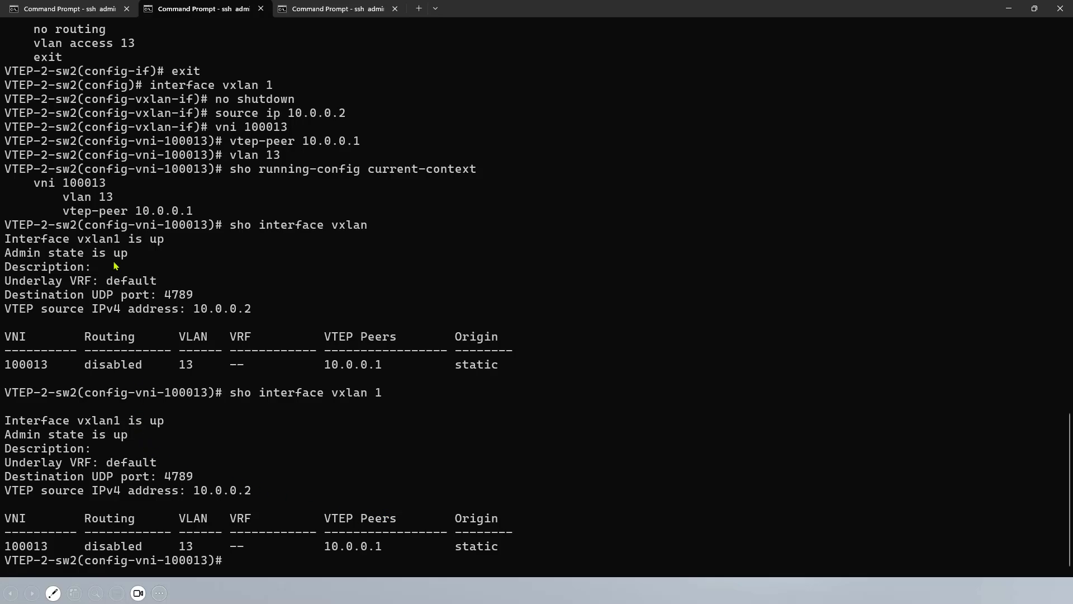
left_click_drag(126, 242, 171, 245)
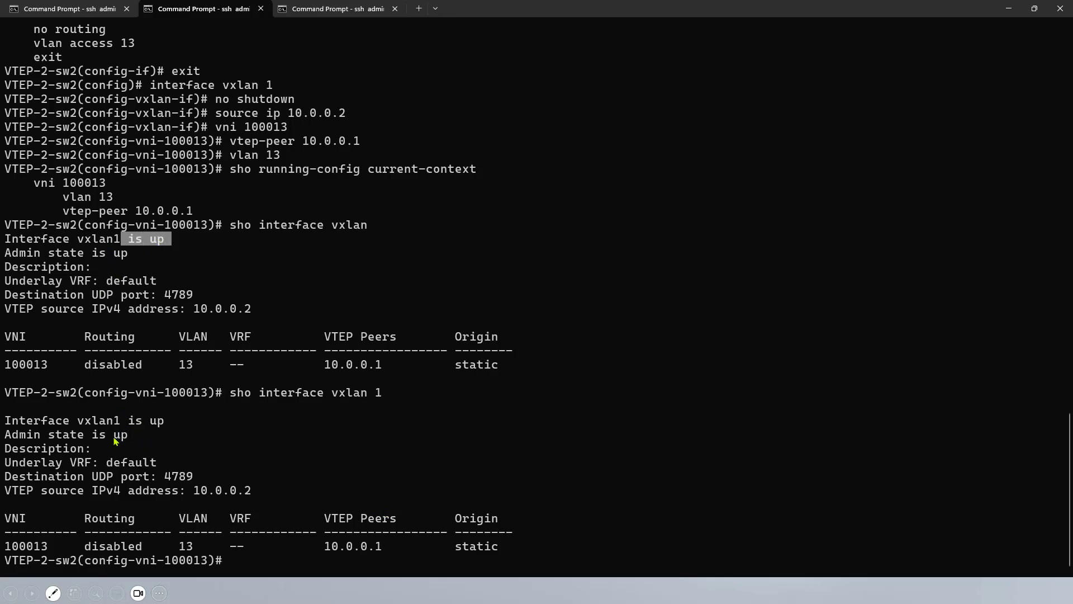
left_click_drag(163, 466, 113, 470)
left_click_drag(251, 493, 8, 490)
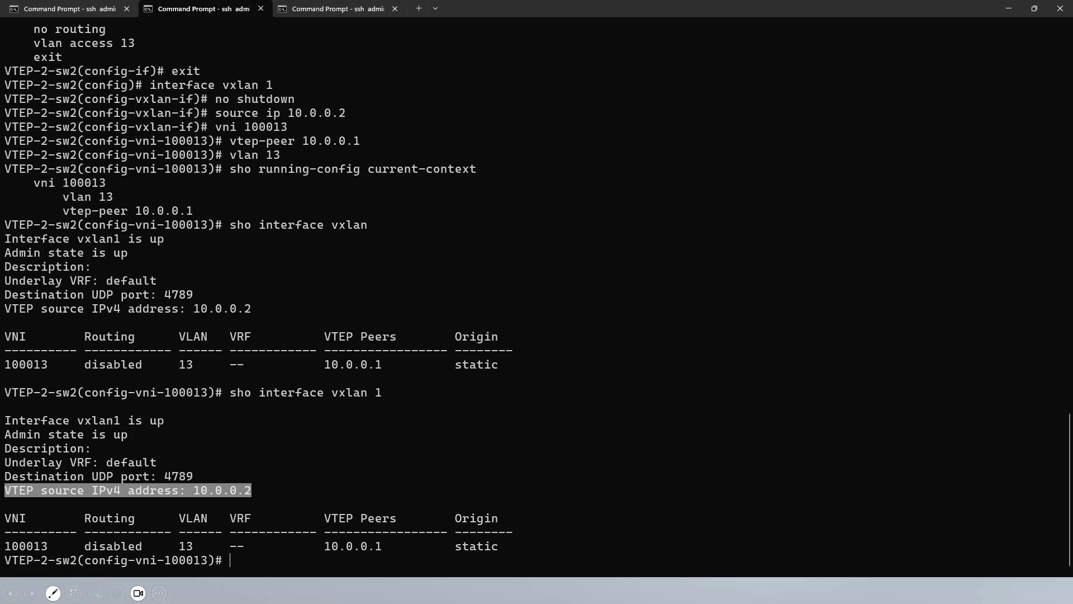
left_click(982, 489)
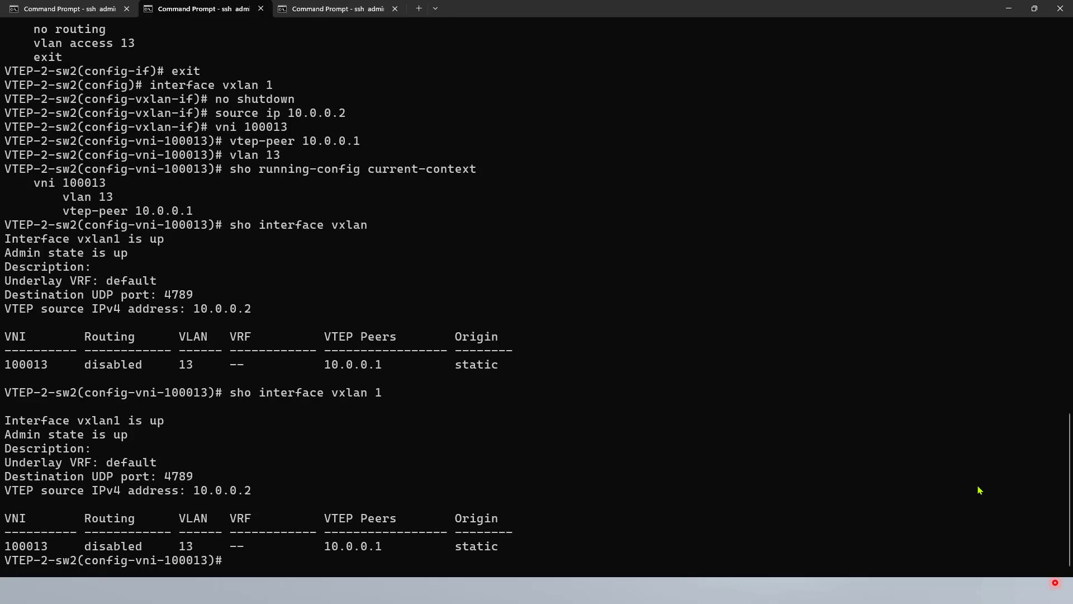
Display the MAC address table on VTEP-2-sw2, examine the port of each entry, and switch to the Static VXLAN topology diagram
type("sho mac-address-table")
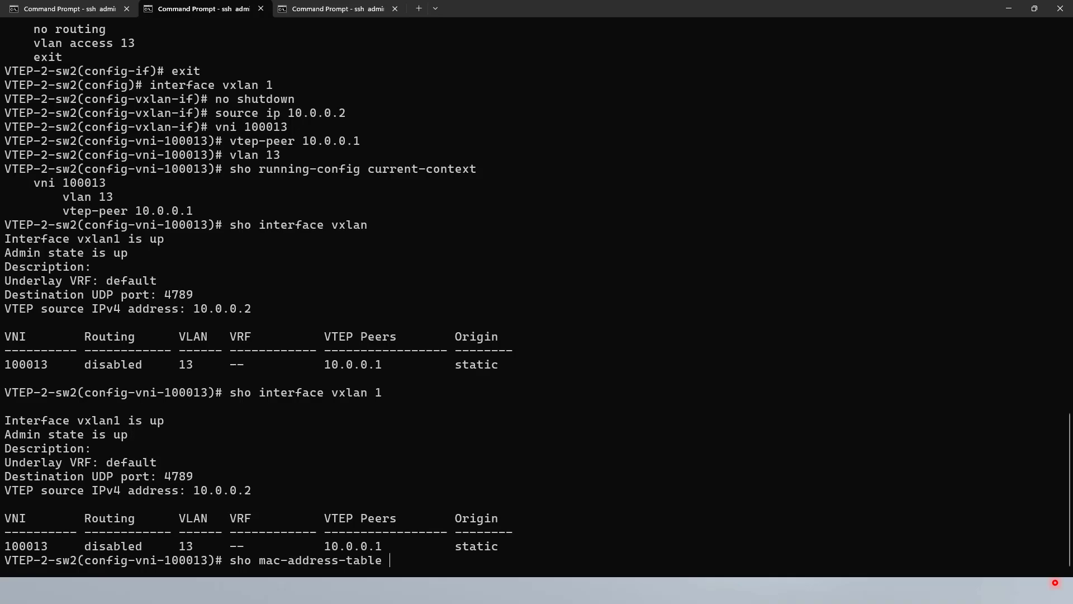
key("Return")
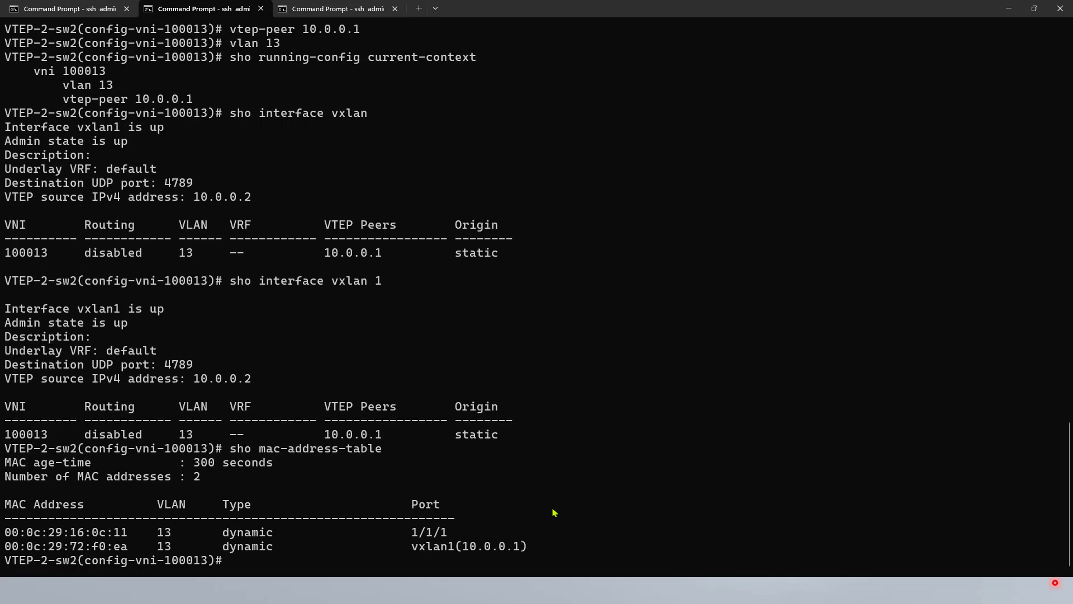
left_click_drag(96, 536, 451, 532)
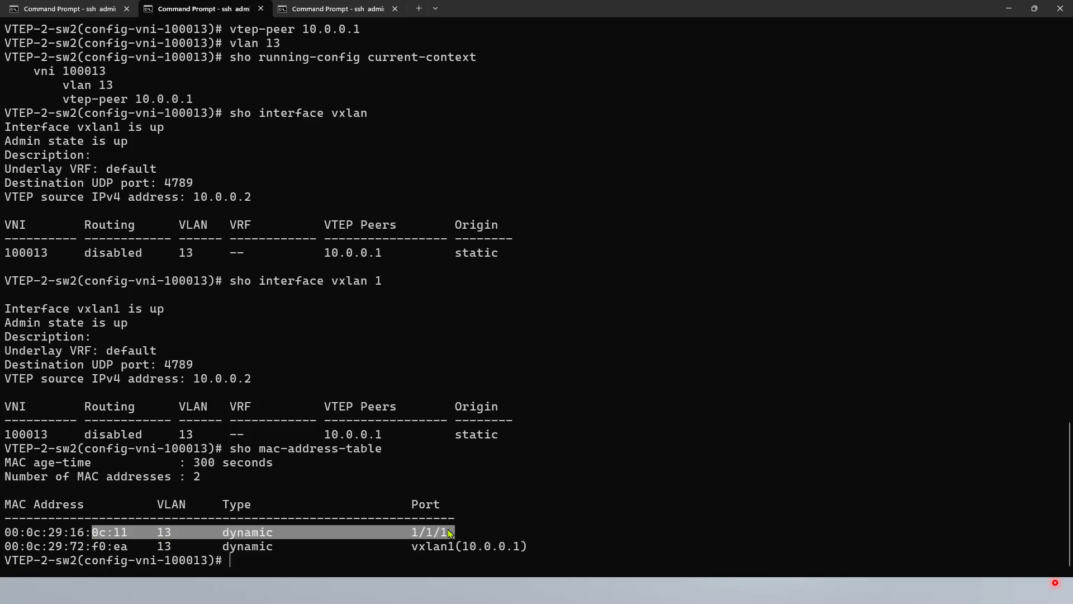
left_click_drag(528, 548, 102, 544)
right_click(115, 535)
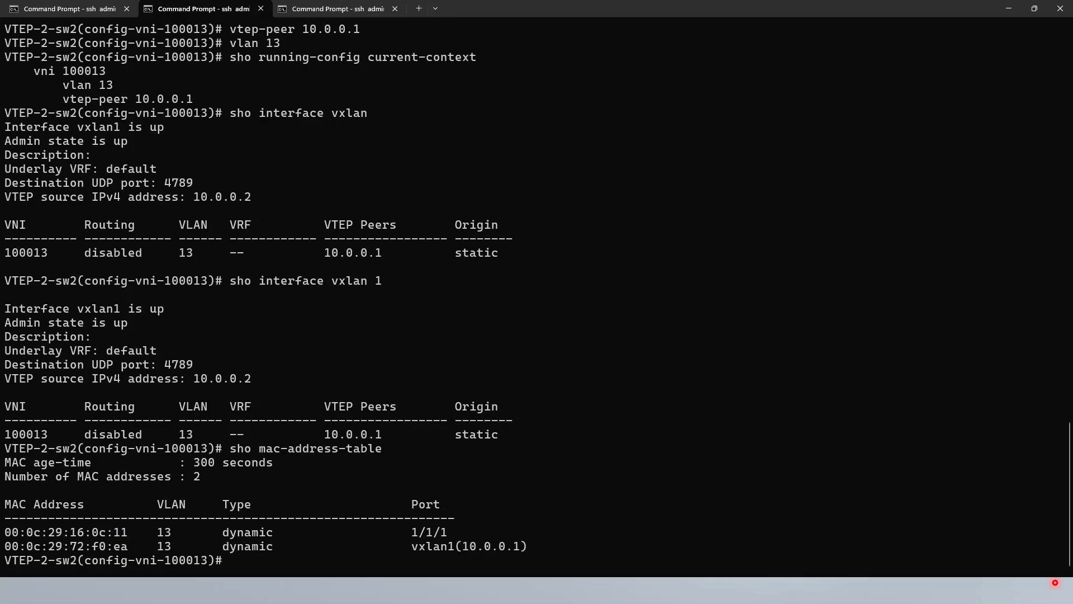
key("alt+Tab")
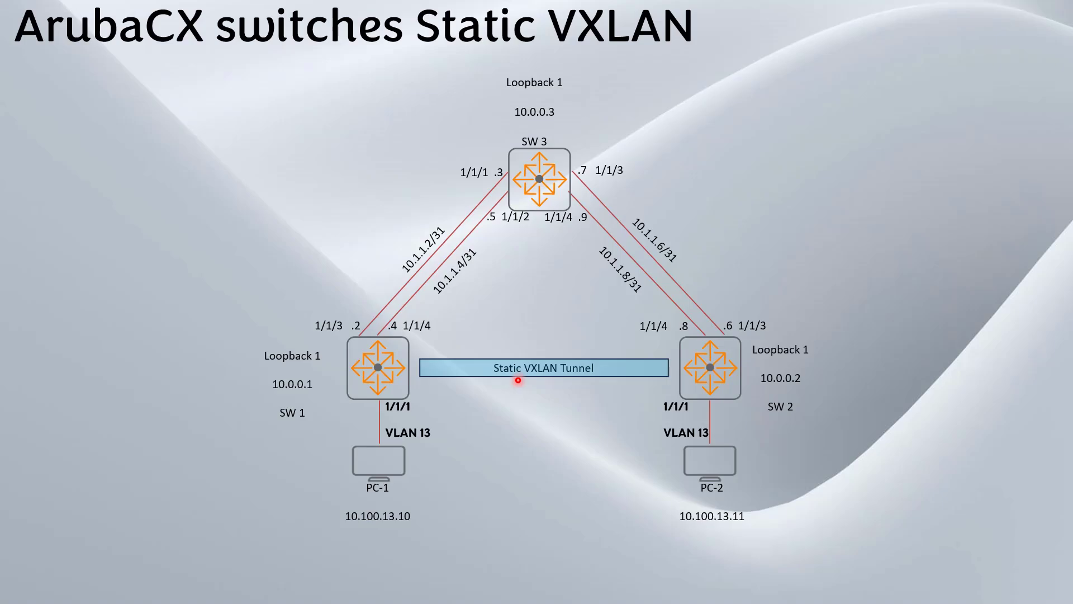
Return to the VTEP-1-sw1 terminal and remove VTEP peer 10.0.0.2 from VNI 100013
left_click(850, 433)
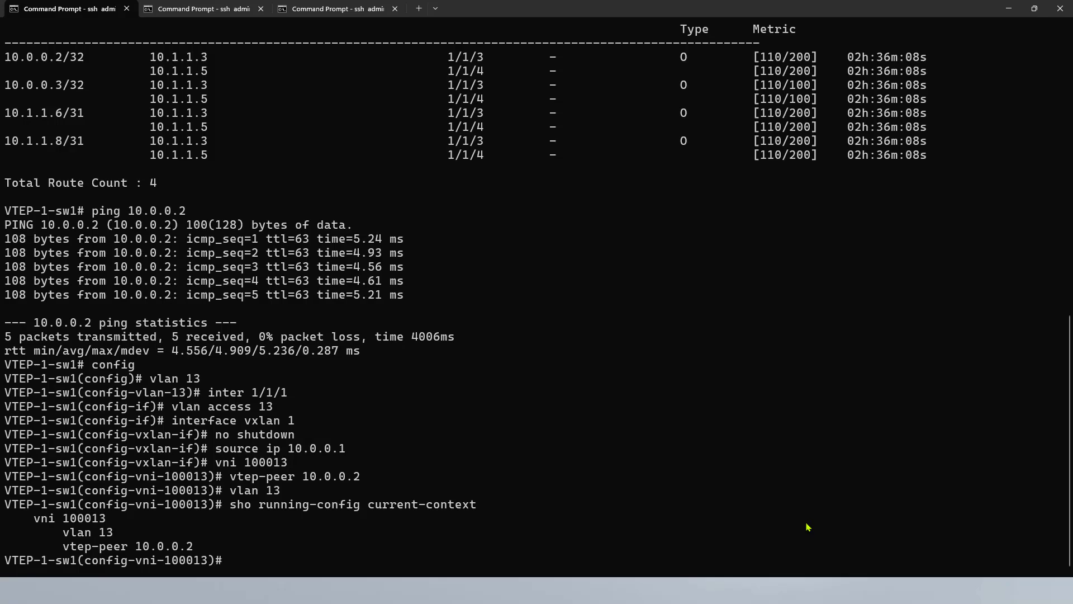
type("no")
left_click_drag(56, 546, 195, 546)
right_click(201, 546)
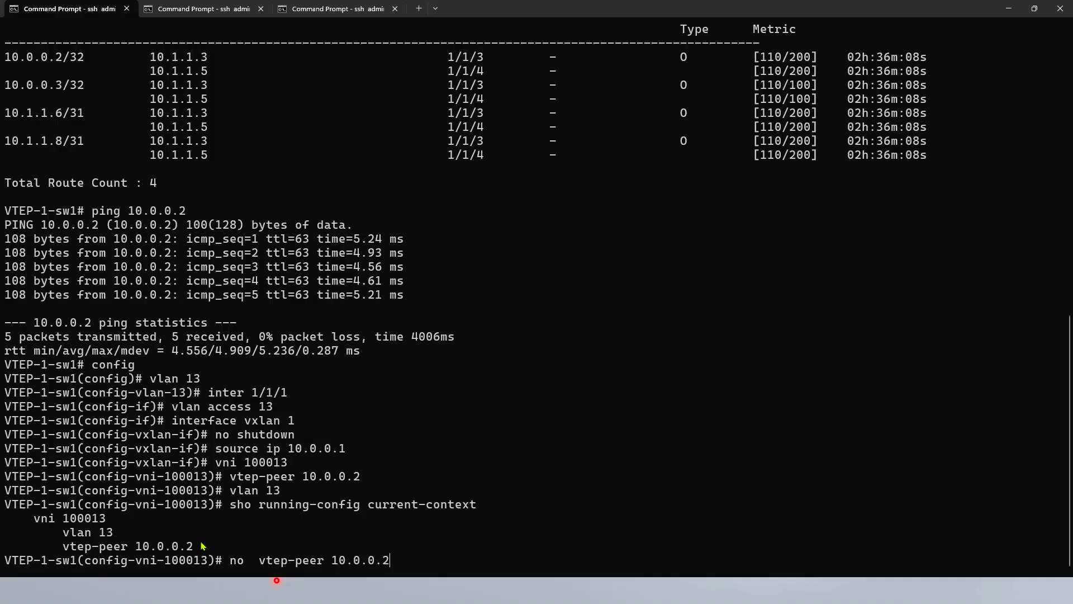
key("Return")
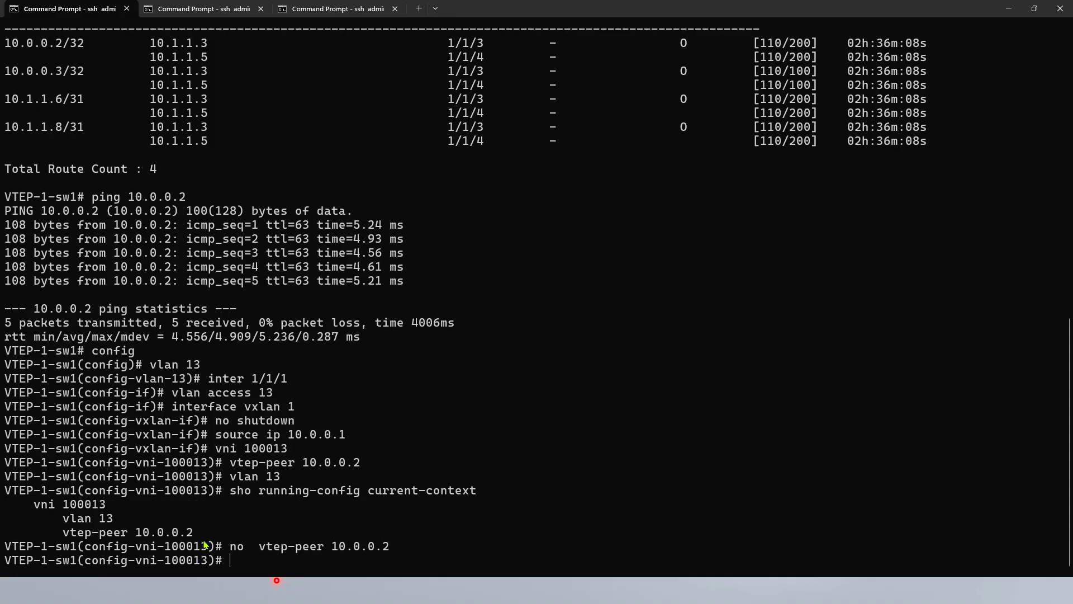
On VTEP-2-sw2, display the current context configuration and remove VTEP peer 10.0.0.1 from VNI 100013
left_click(198, 10)
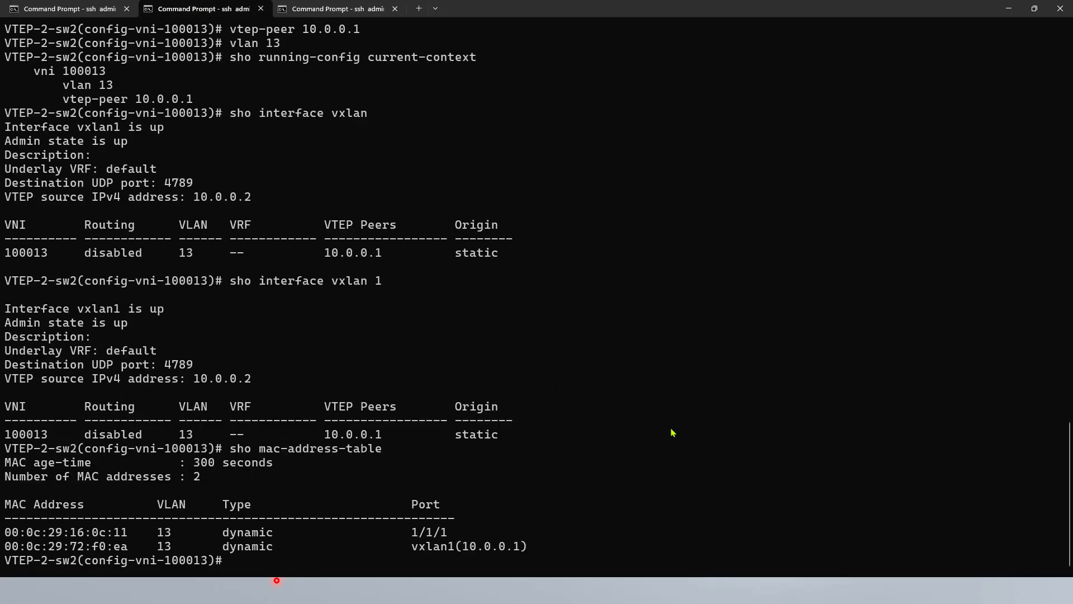
type("sho ru cu")
key("Tab")
key("Return")
type("no")
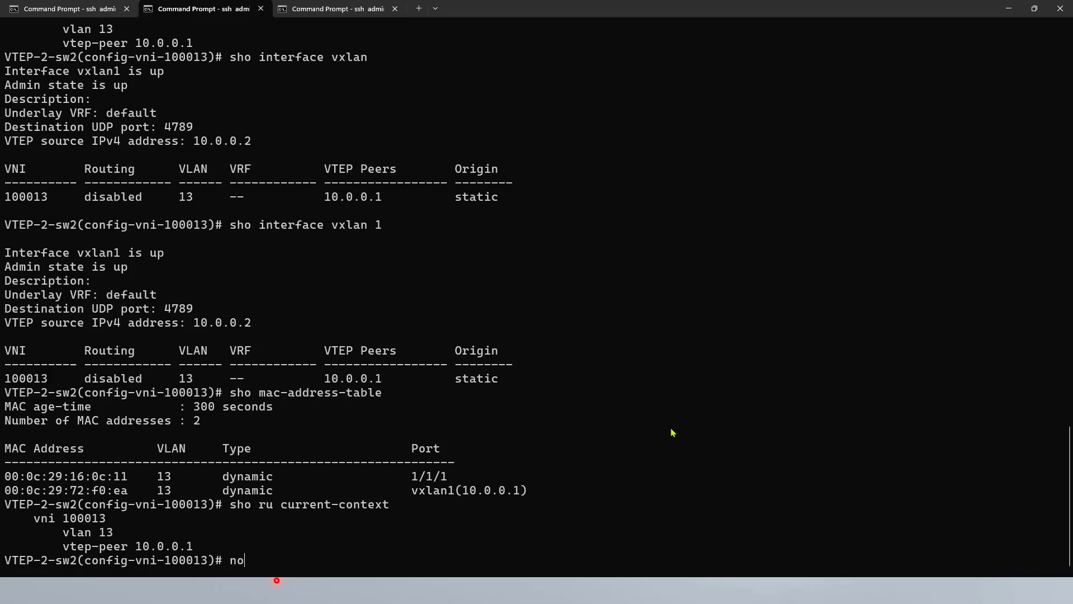
left_click_drag(196, 550, 65, 549)
right_click(66, 550)
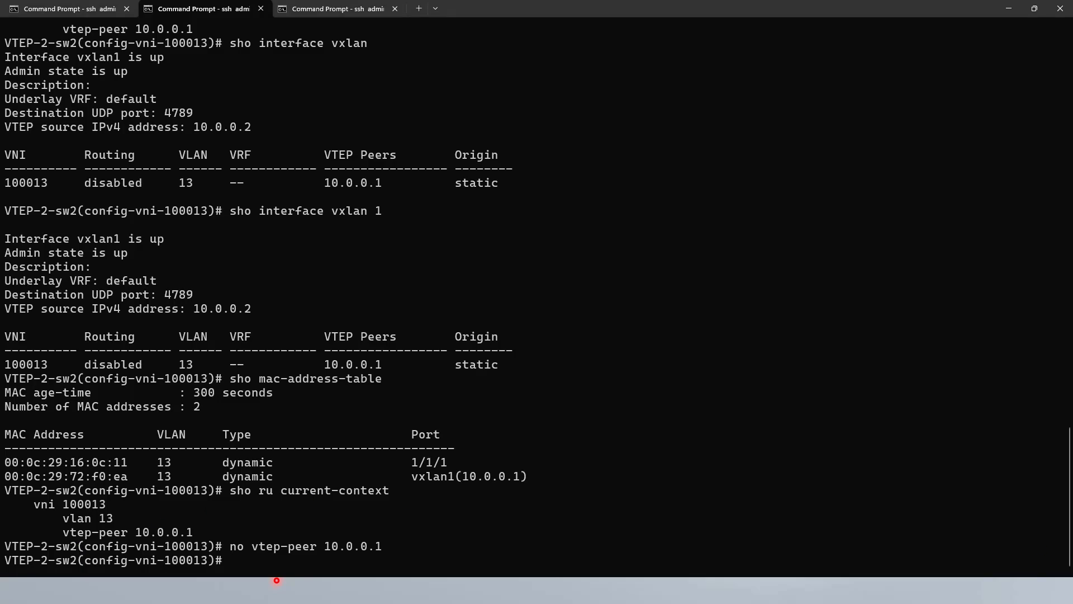
Switch to the Remote Desktop session, resume the ping output for 10.100.13.11 to check it, and return to the switch terminal
key("alt+Tab")
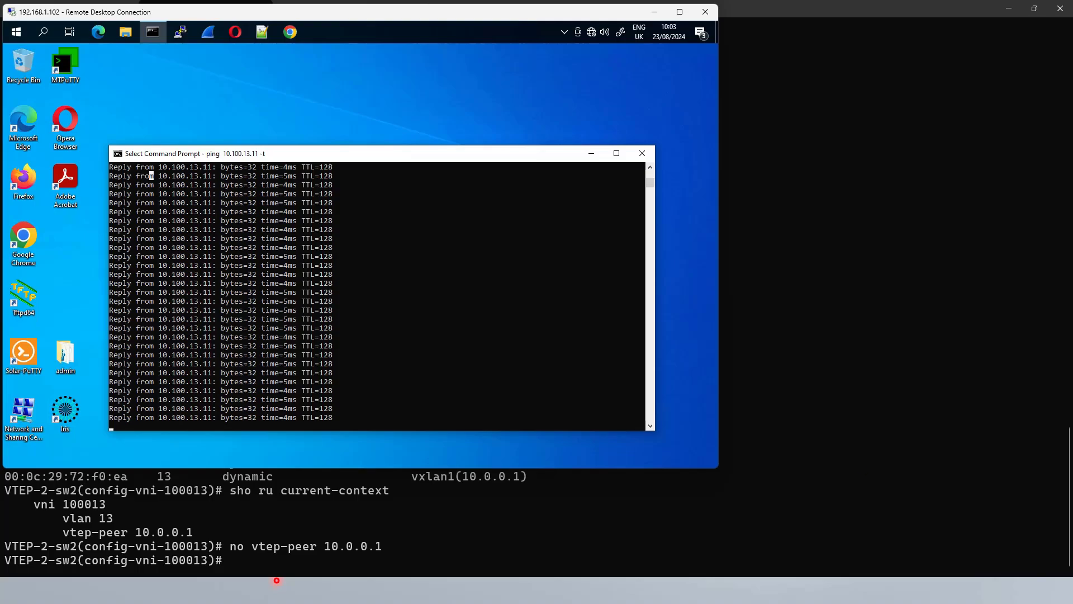
key("Escape")
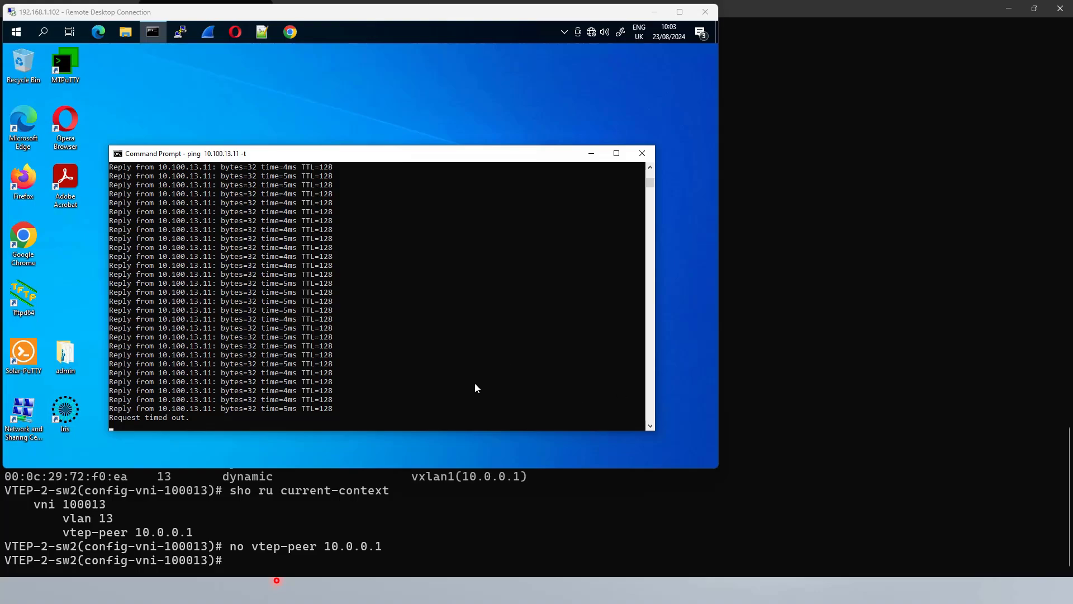
left_click(875, 407)
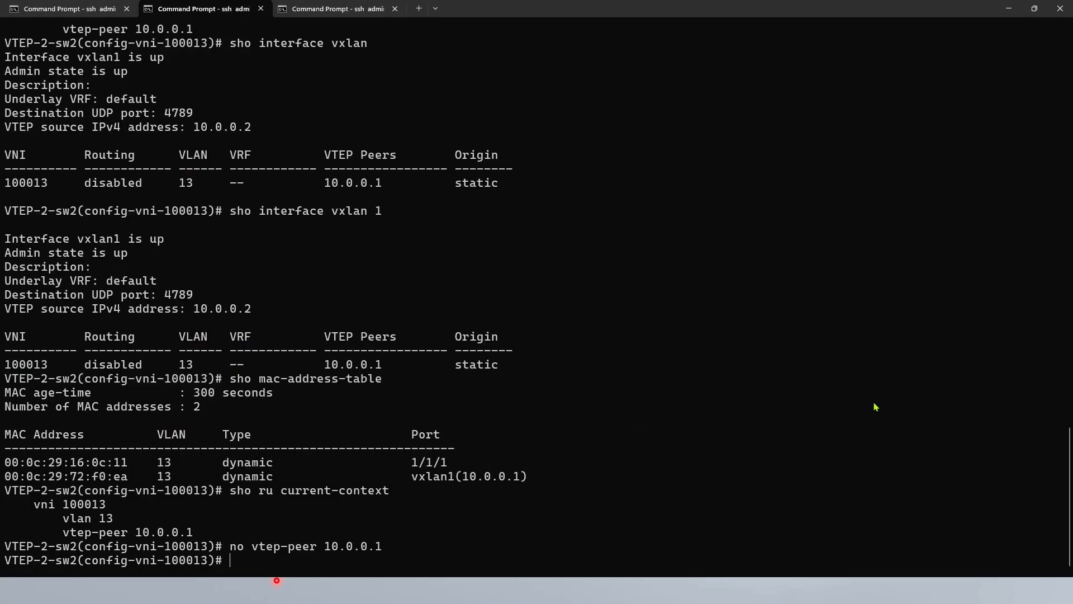
Display interface vxlan 1 on VTEP-1-sw1 and check the VTEP peers and origin of VNI 100013
left_click(81, 9)
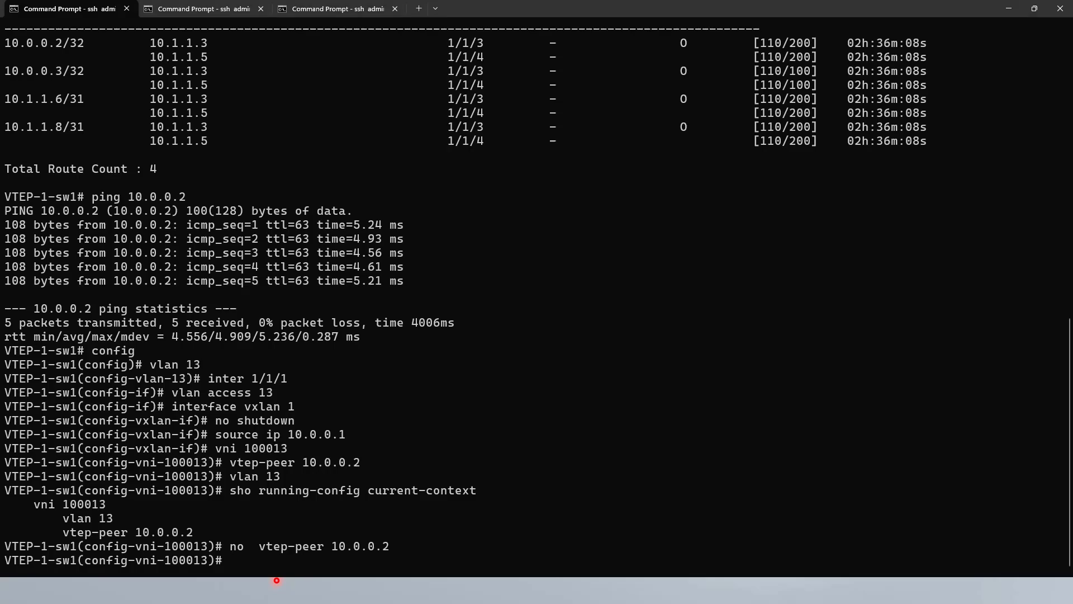
type("sho interface vxlan 1")
key("Return")
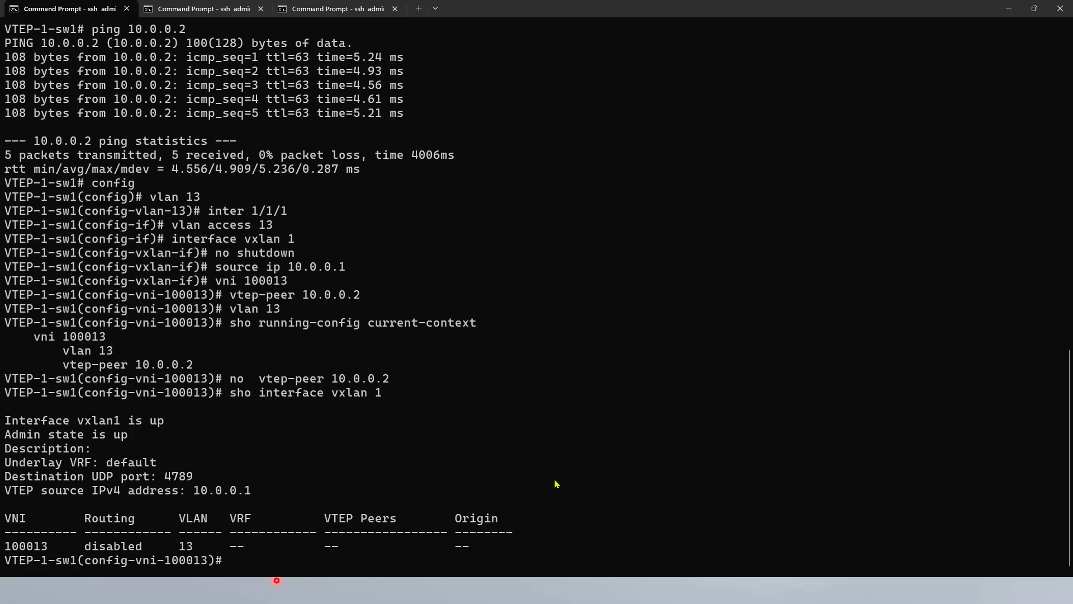
left_click_drag(310, 545, 492, 548)
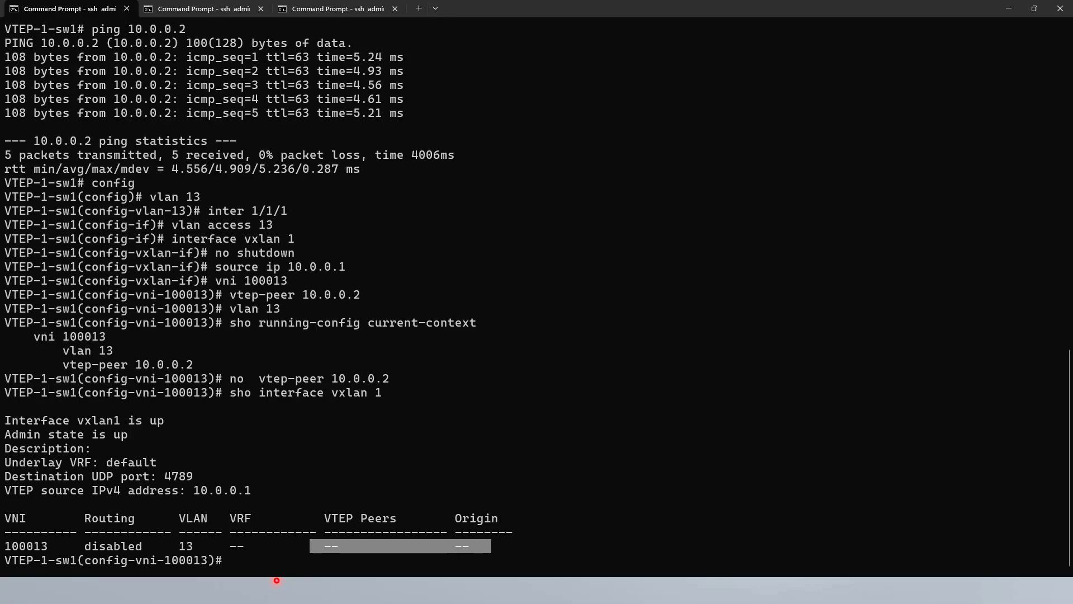
Enter configuration mode on sw3 and create the BGP router process with AS number 100
left_click(351, 8)
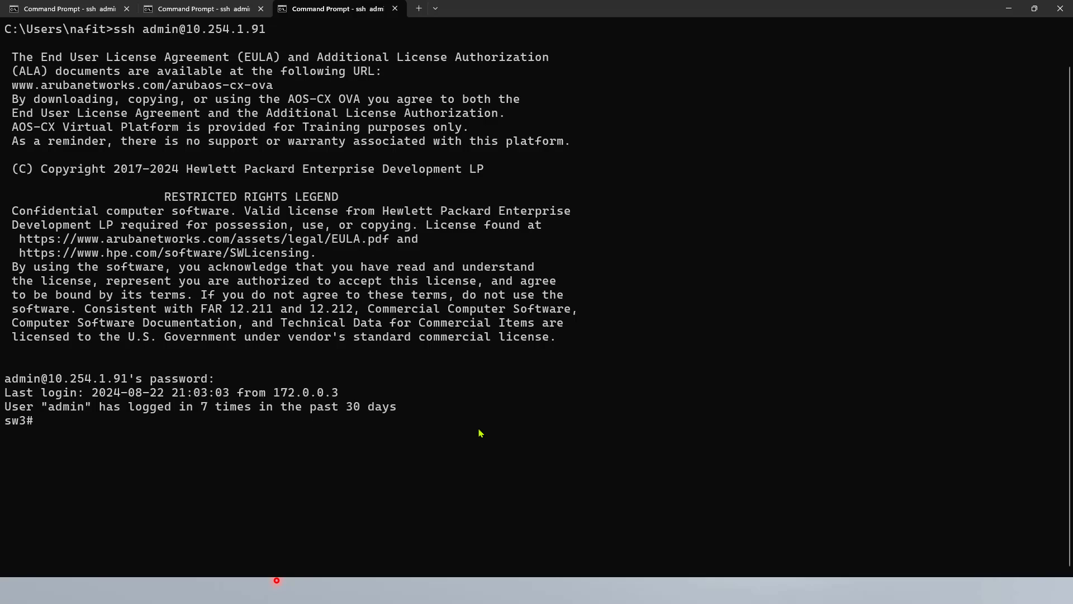
type("config")
key("Return")
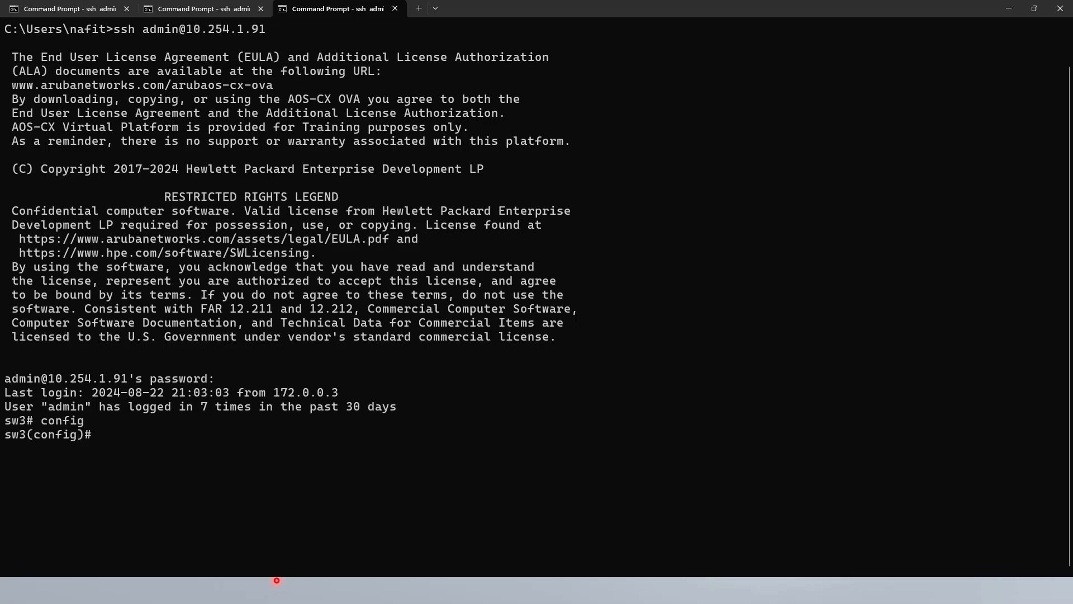
type("router bgp 100")
key("Return")
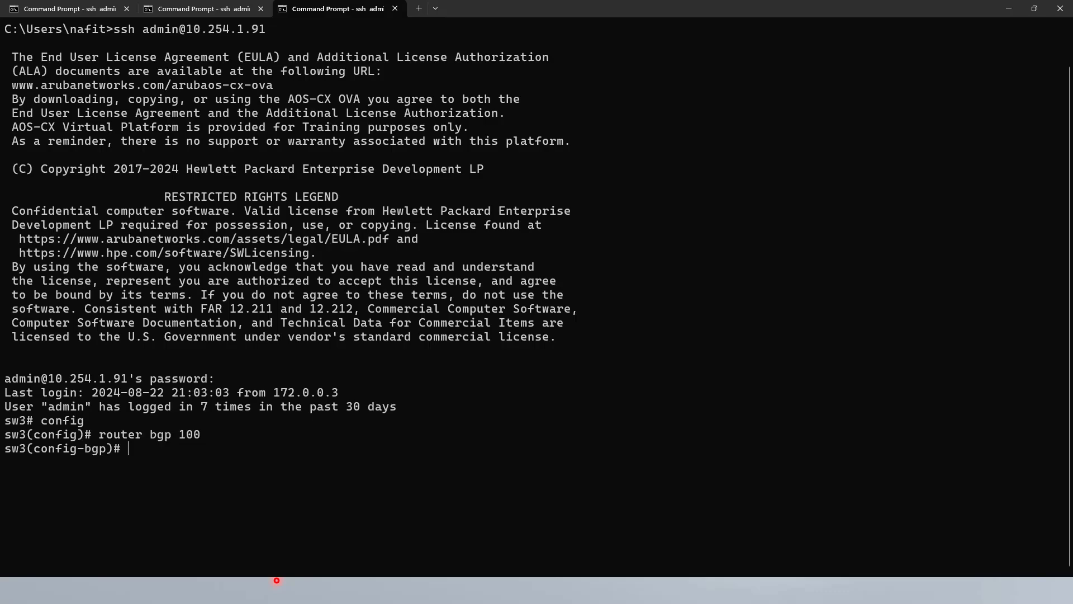
Add BGP neighbor 10.0.0.1 on sw3 with remote AS 100 and loopback 1 as its update source
type("neighbor 10.0.0.1 remo")
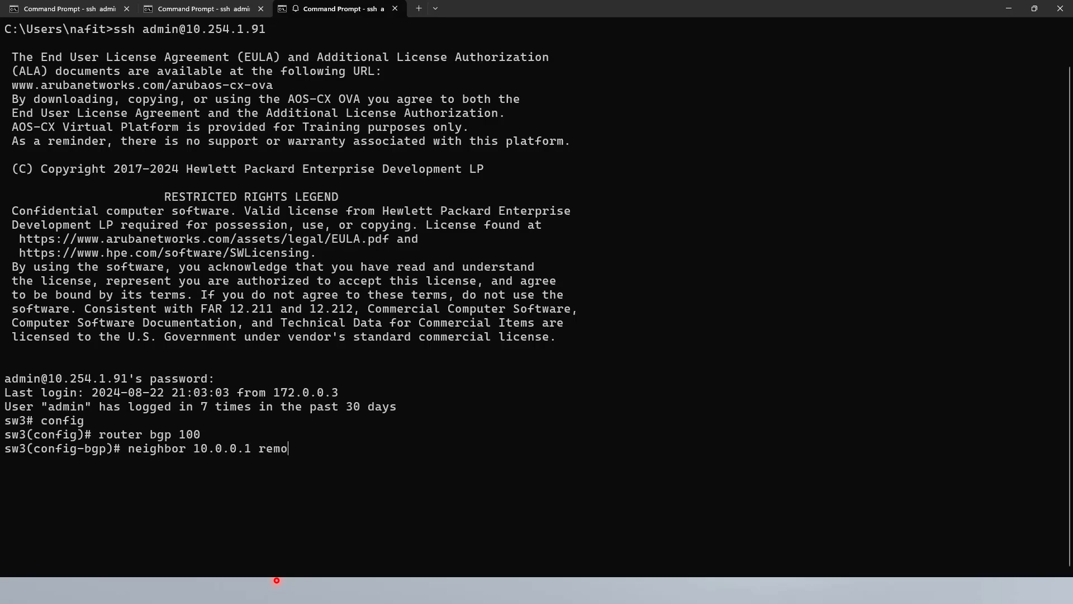
type("te-as 100")
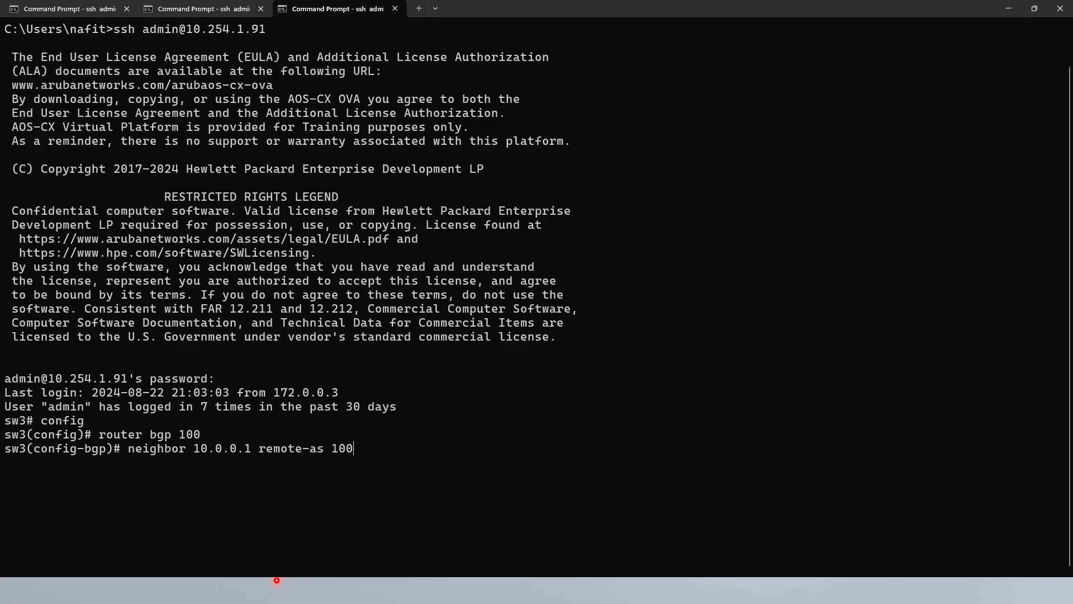
key("Return")
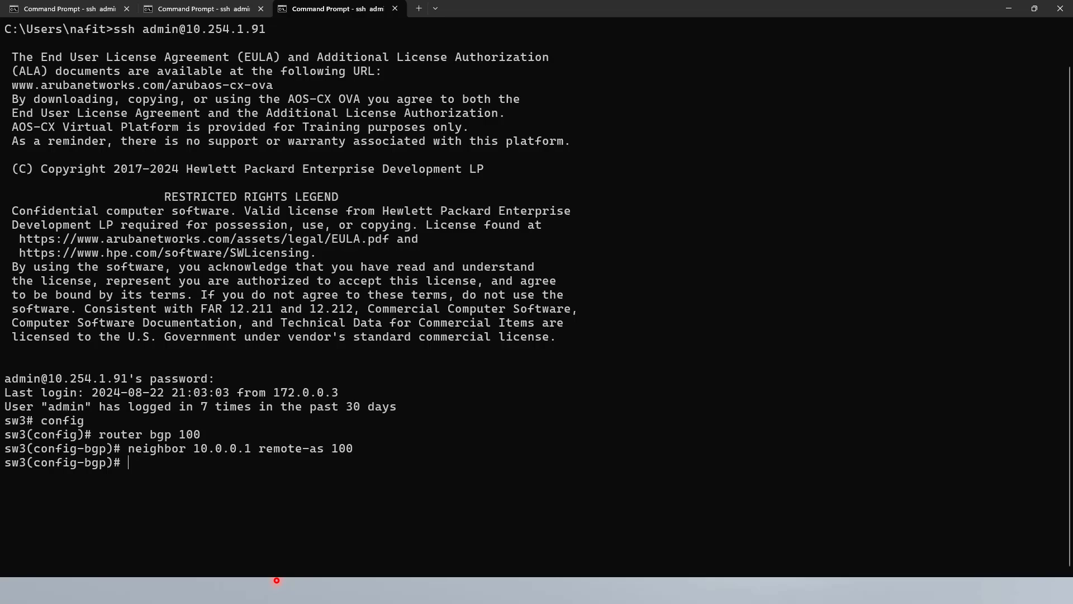
type("neighbor 10.0.0.1 update-source ")
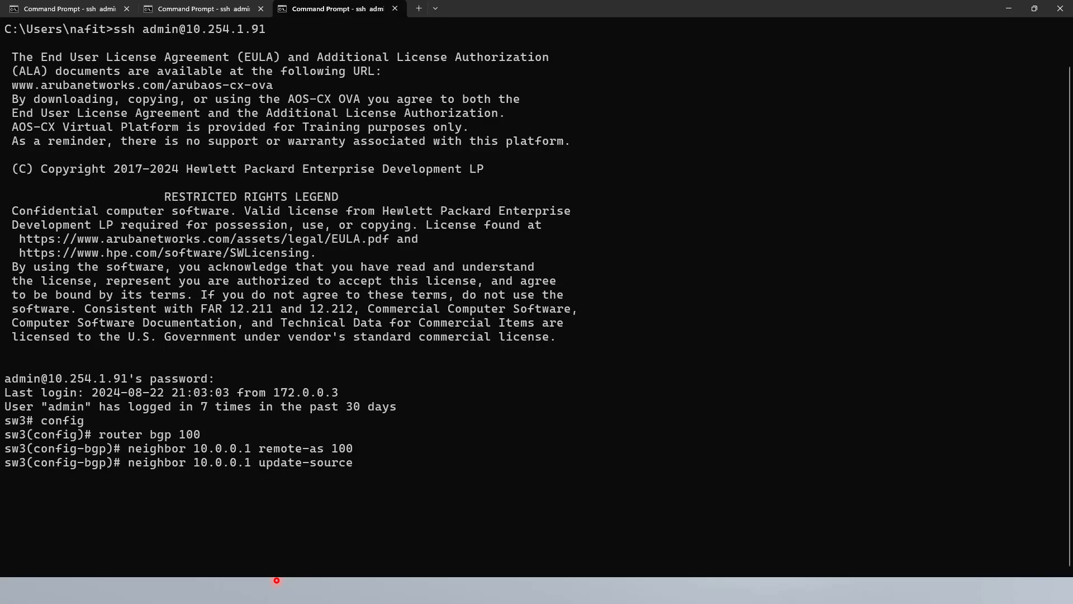
type("loopback ")
type("1")
key("Return")
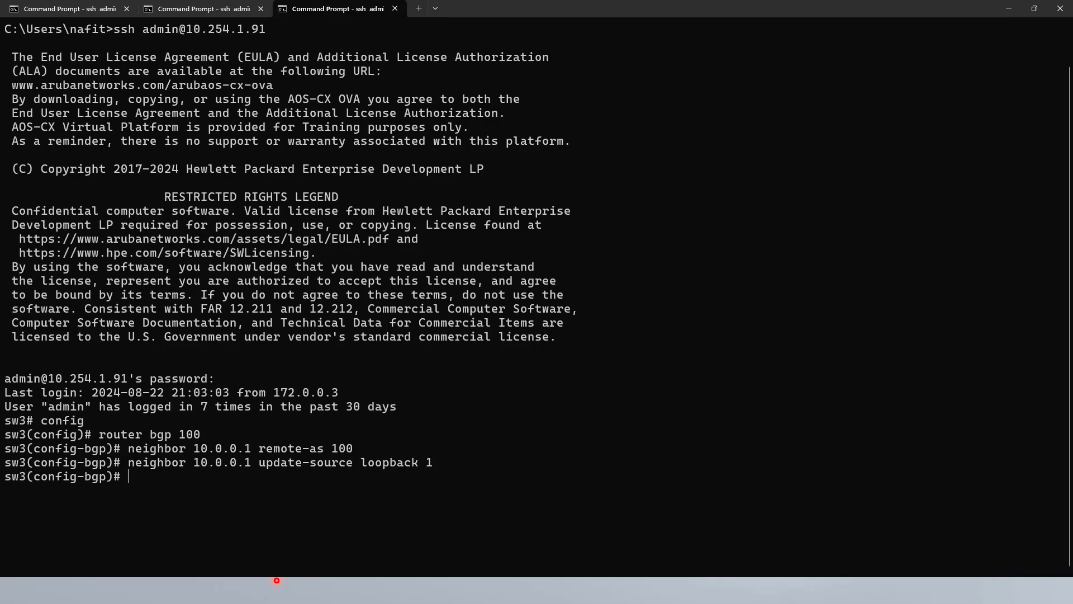
Add BGP neighbor 10.0.0.2 on sw3 with remote AS 100
key("Up")
key("Up")
key("Up")
key("Up")
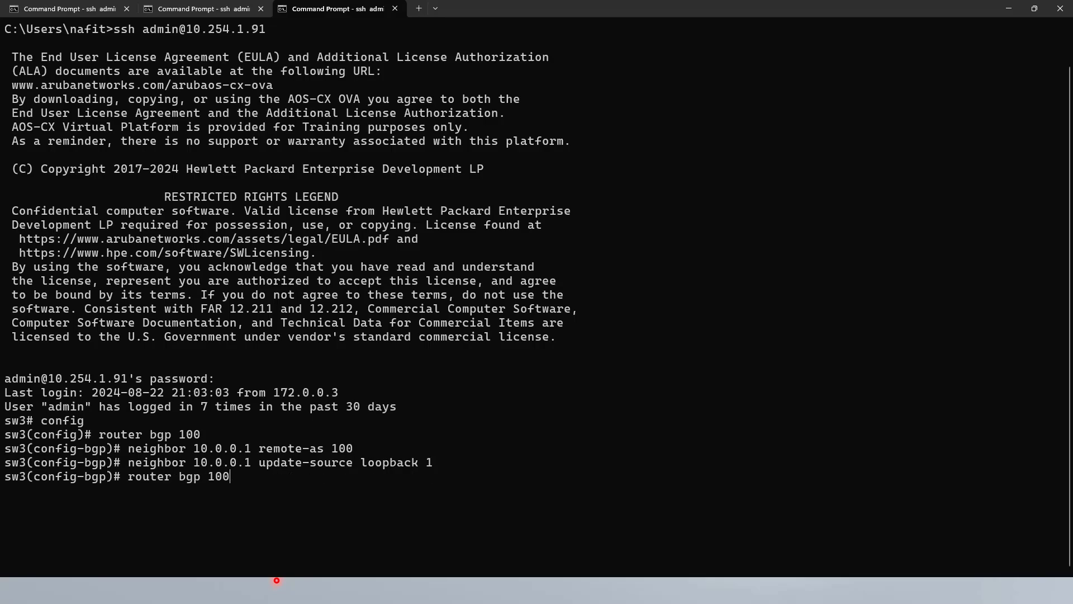
key("ctrl+c")
key("Up")
key("Up")
key("Up")
key("Down")
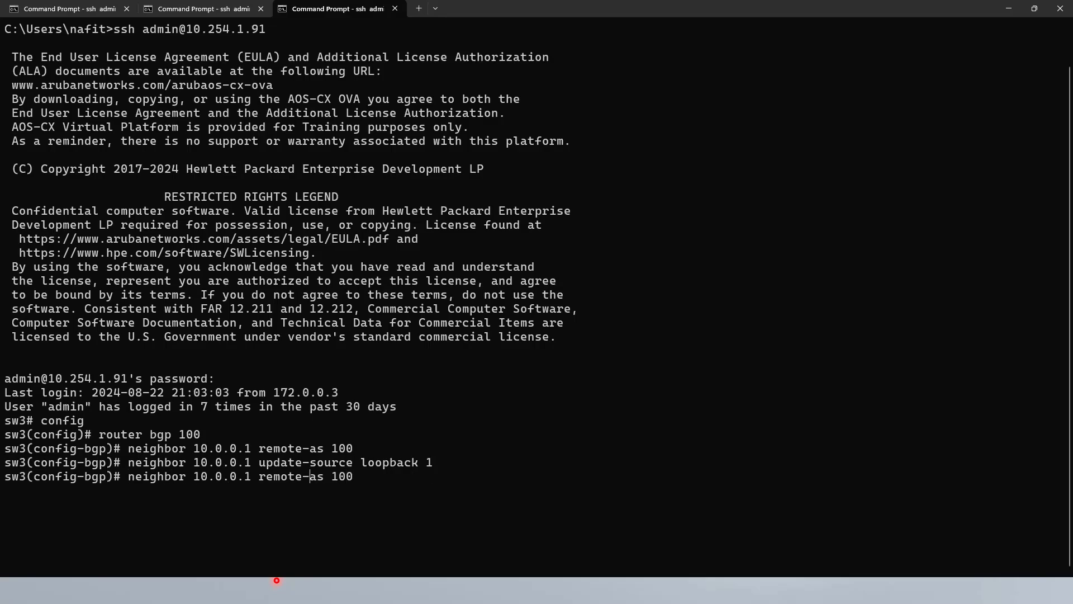
key("BackSpace")
type("2")
key("Return")
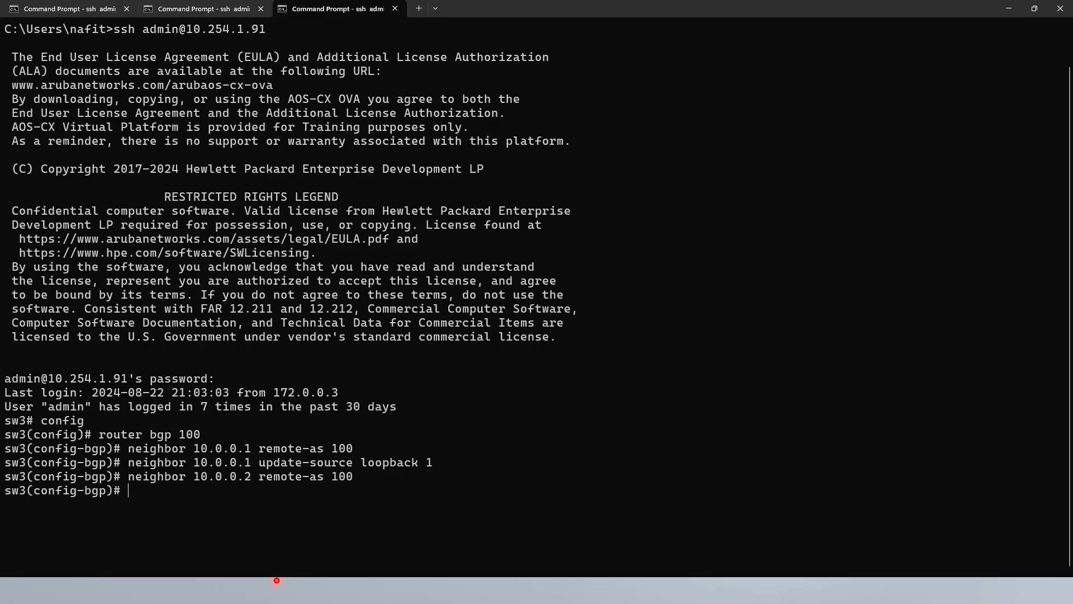
Set loopback 1 as the update source for BGP neighbor 10.0.0.2 on sw3
key("Up")
key("Up")
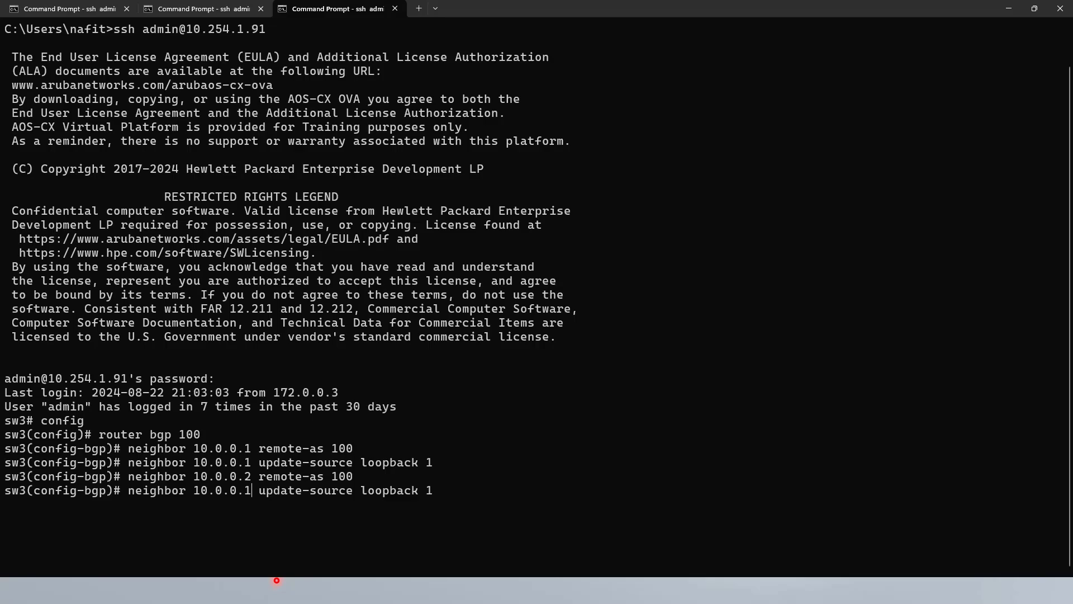
key("BackSpace")
type("2")
key("Return")
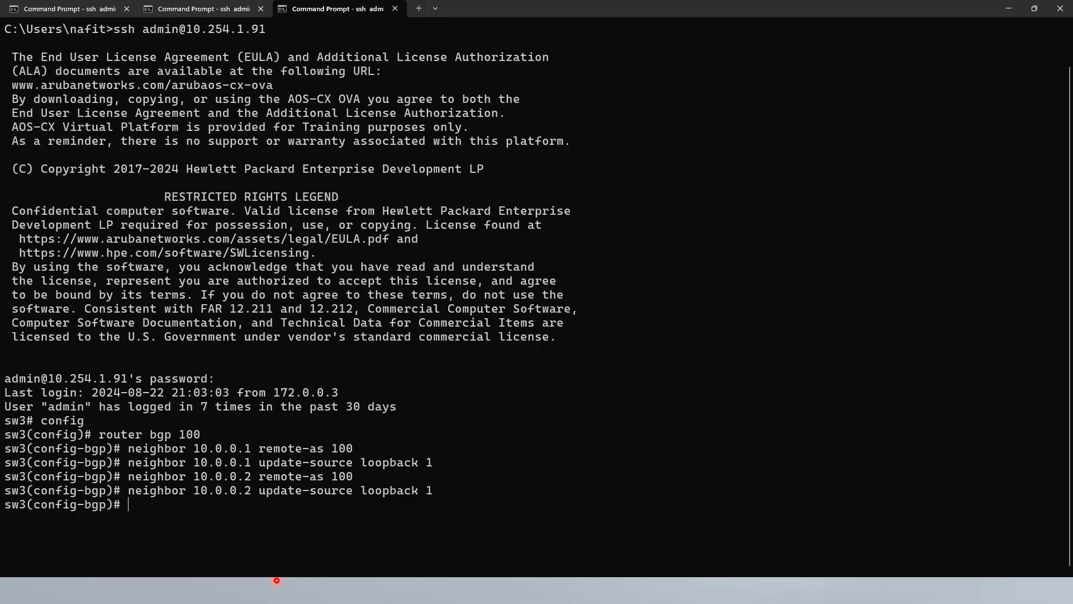
Enter the L2VPN EVPN address family under the BGP process on sw3
type("address-family l2vpn ")
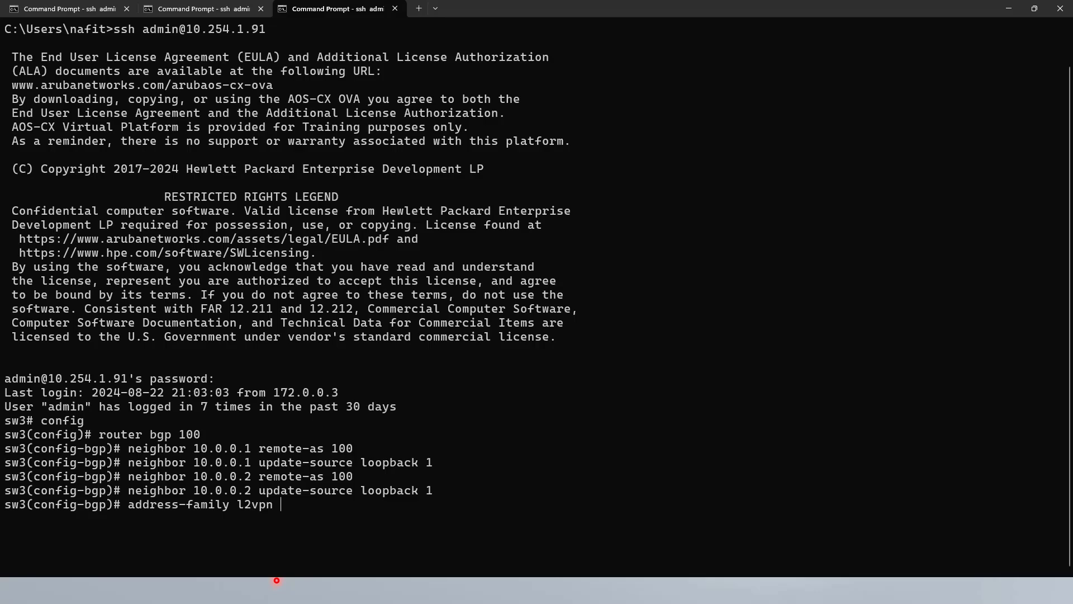
type("evpn")
key("Return")
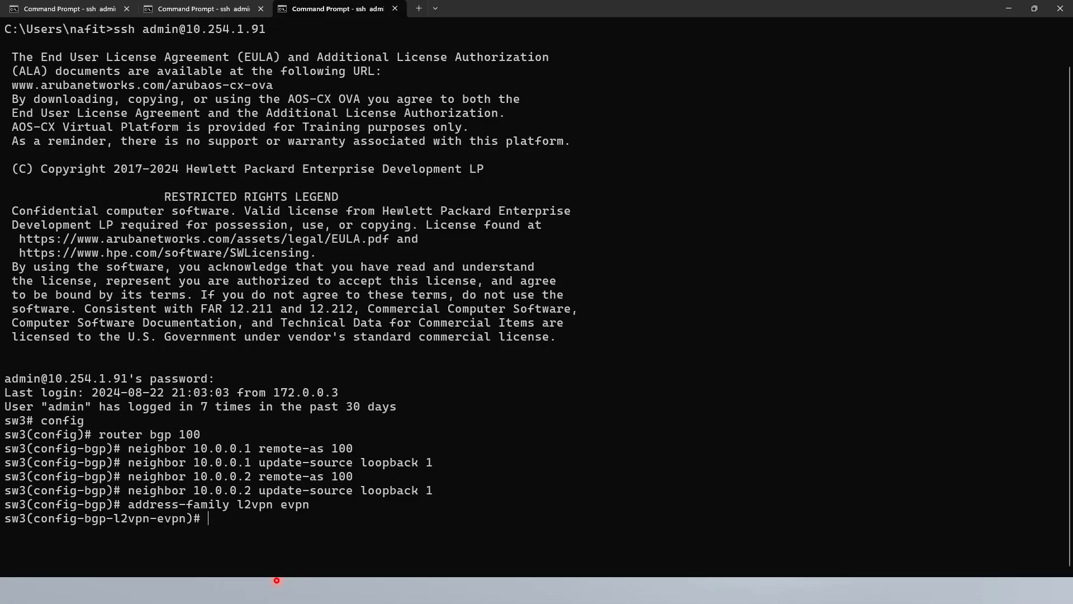
Activate neighbors 10.0.0.1 and 10.0.0.2 in the L2VPN EVPN address family on sw3
type("net")
key("BackSpace")
type("ighbor 10.0.0.1")
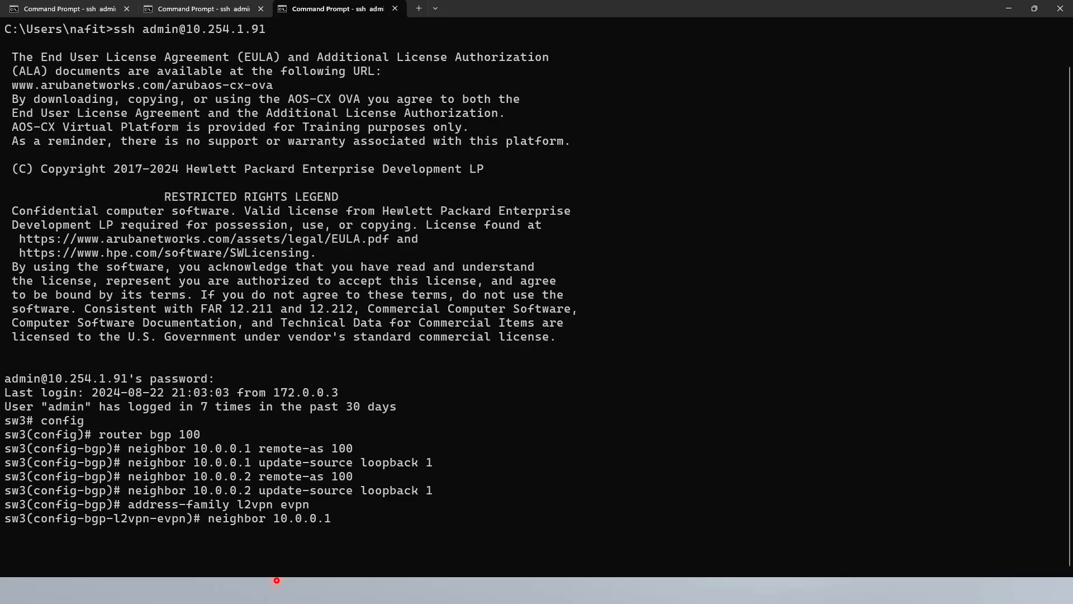
type("activate")
key("Return")
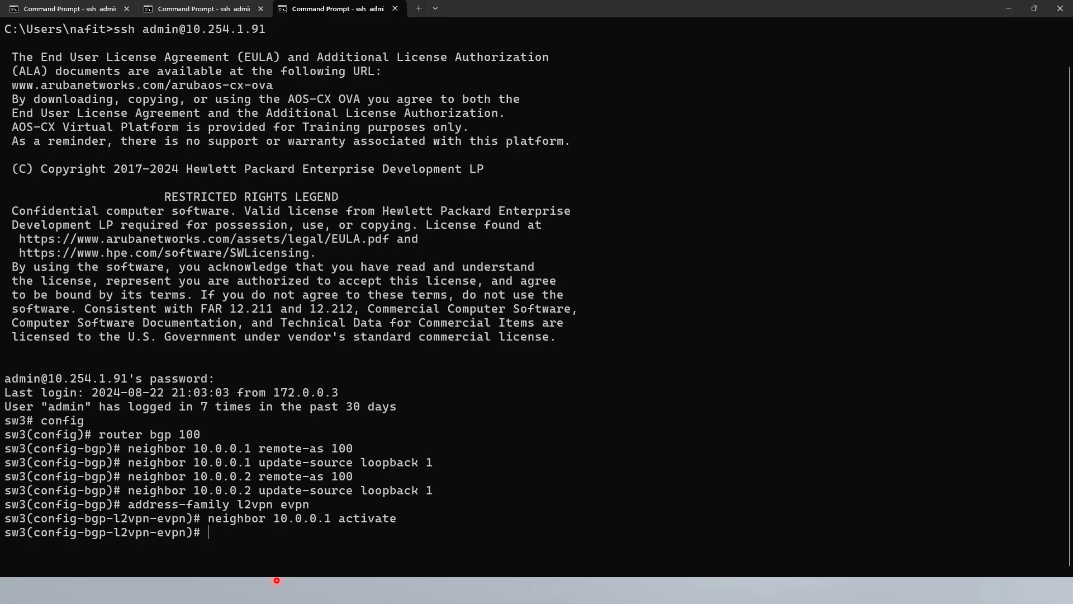
key("Up")
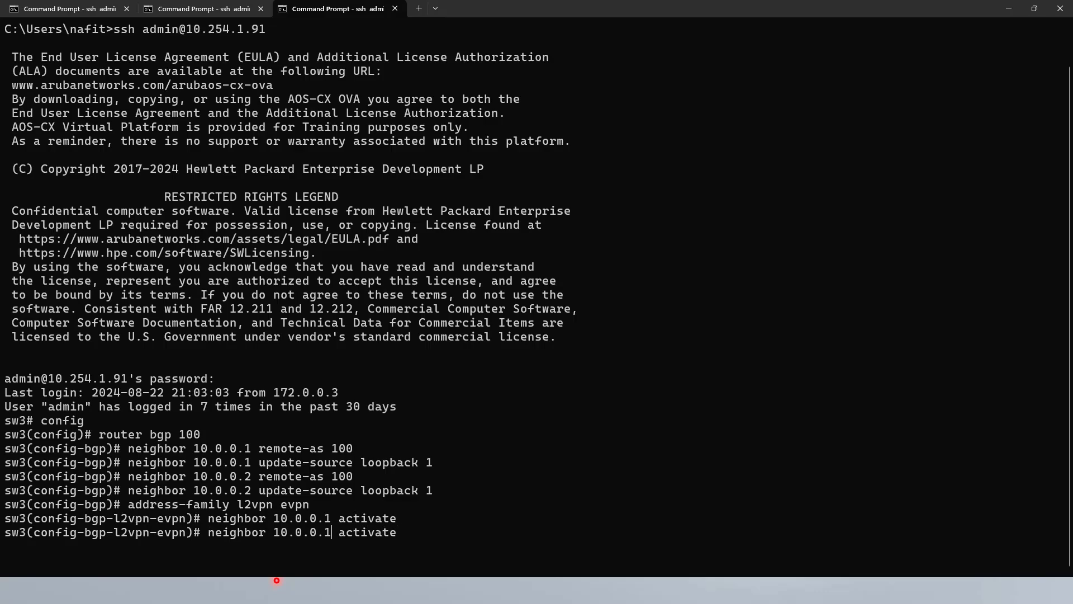
key("BackSpace")
type("2")
key("Return")
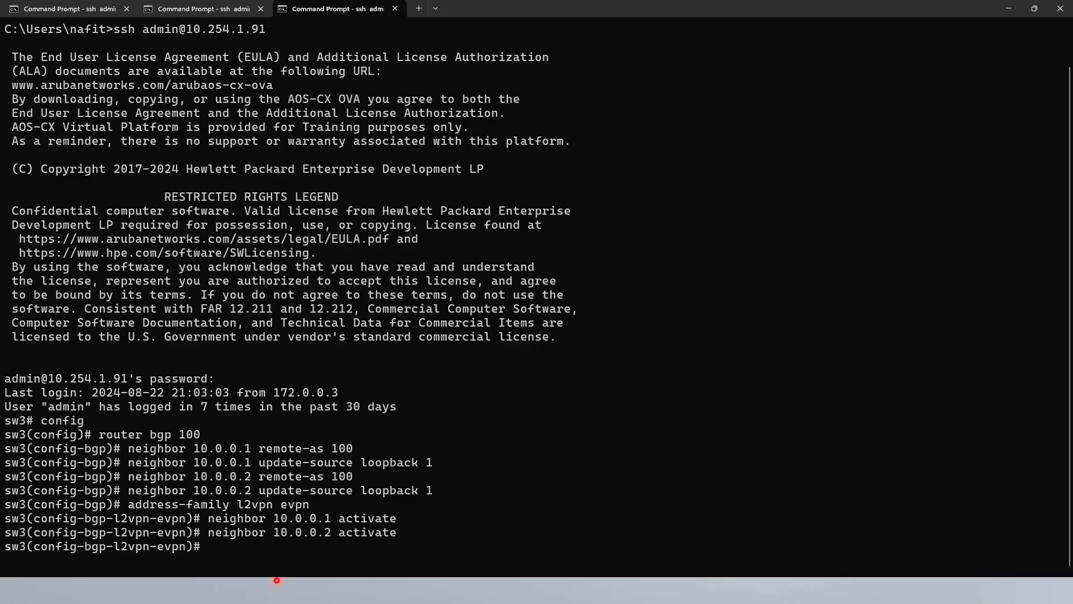
Make neighbors 10.0.0.1 and 10.0.0.2 route-reflector clients in the EVPN address family on sw3
type("neighbor ")
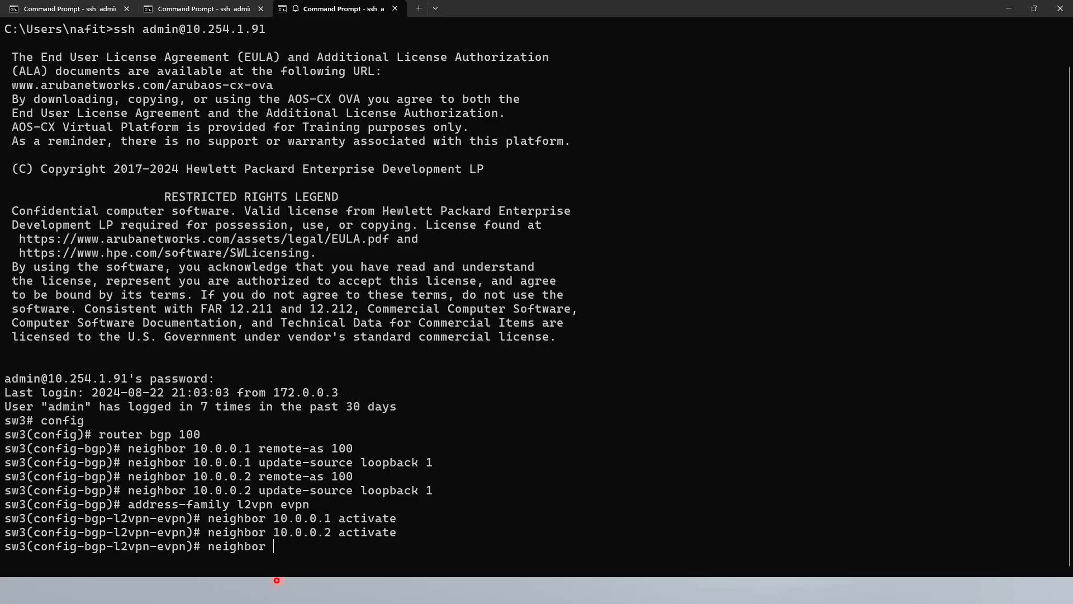
type("10.0.0.1")
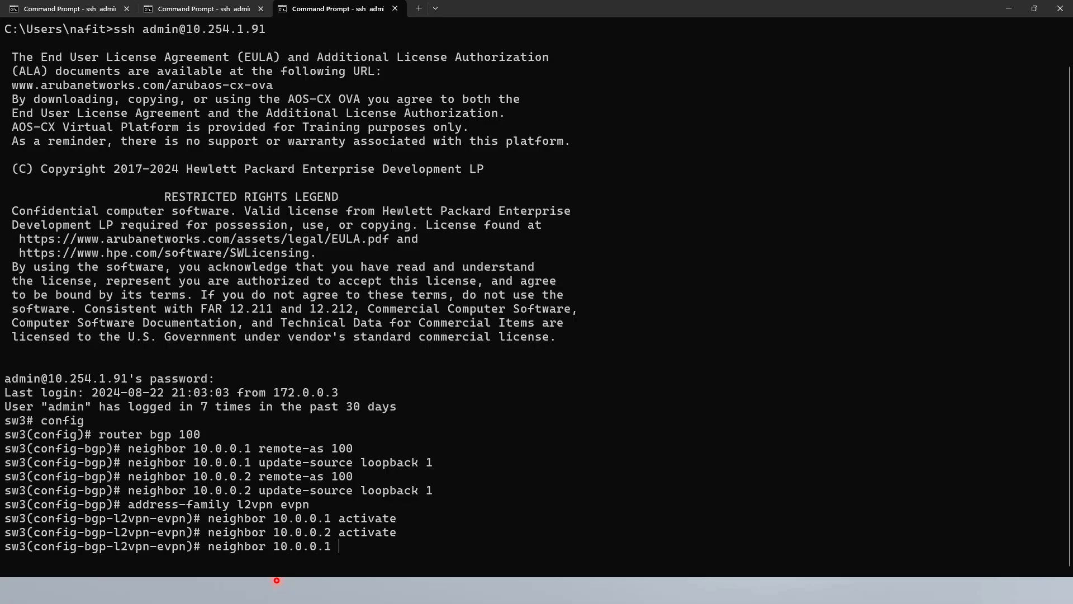
type(" route-reflector-client")
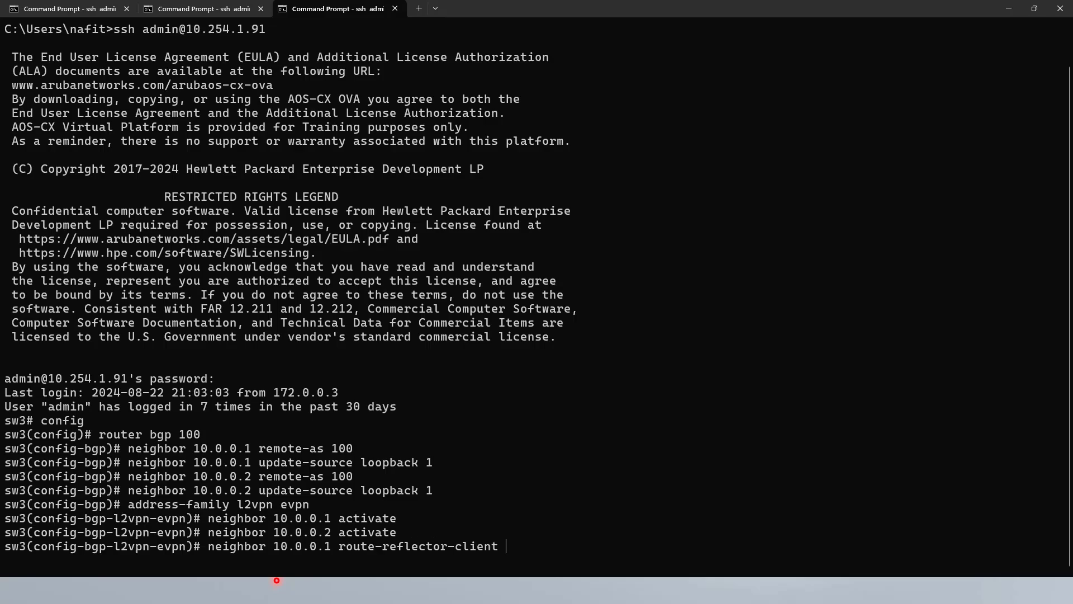
key("Return")
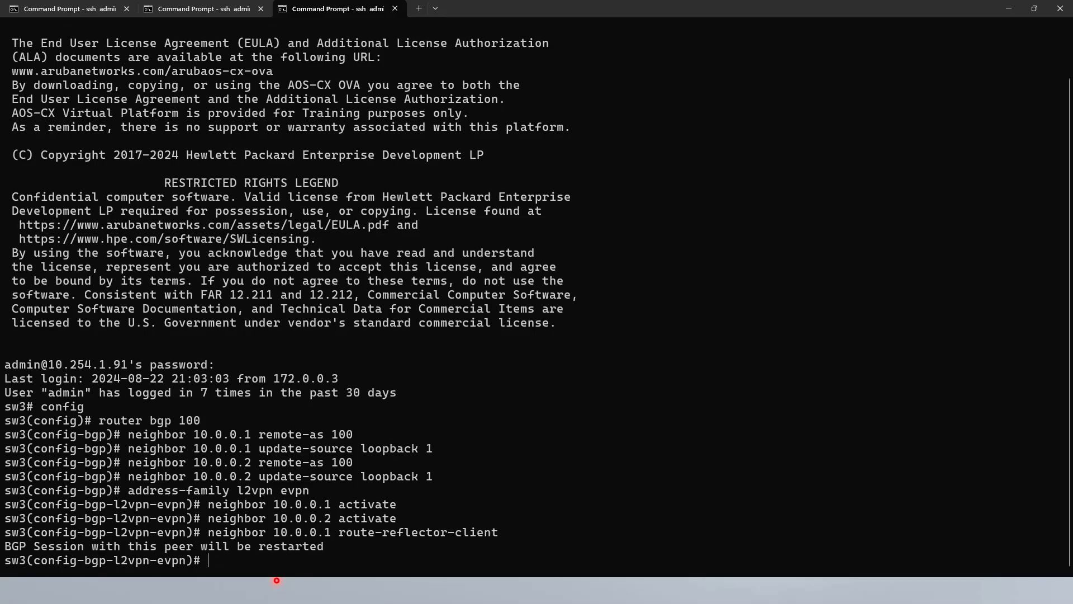
key("Up")
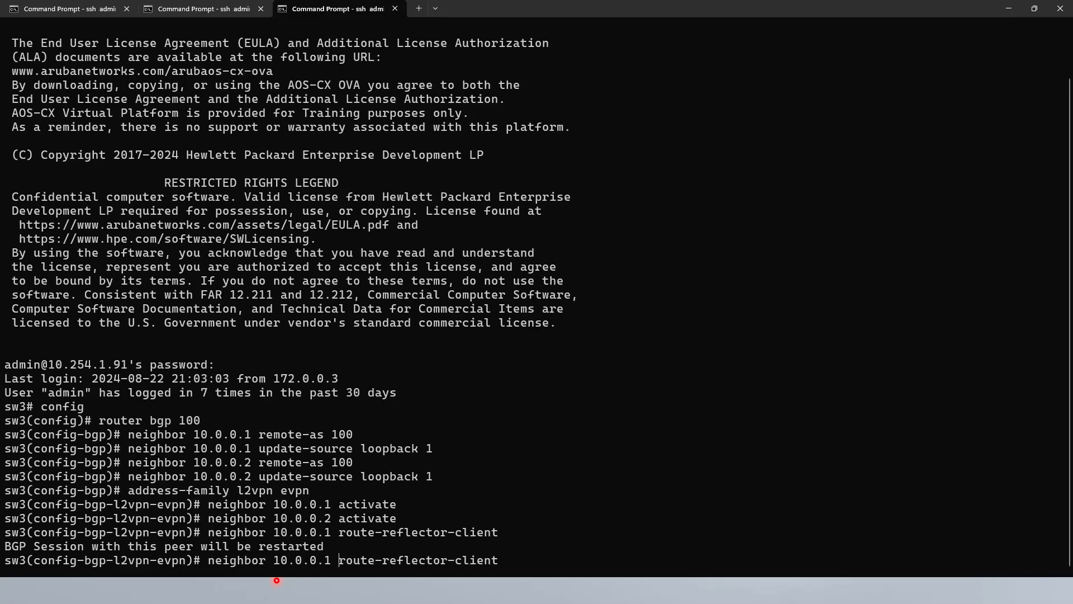
key("BackSpace")
type("2")
key("Return")
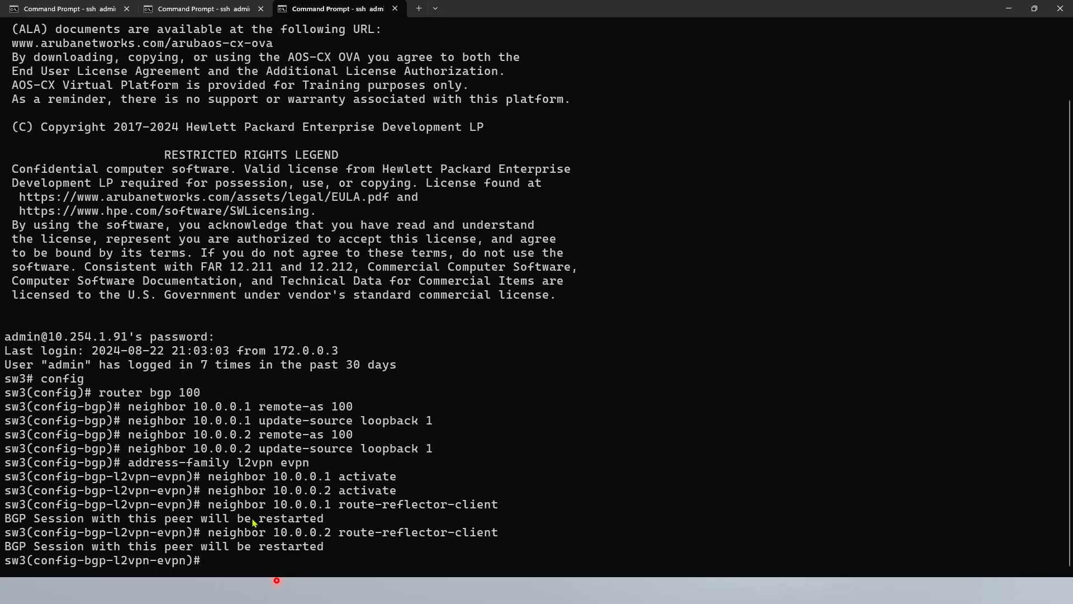
Set send-community extended for neighbor 10.0.0.1 in the EVPN address family on sw3
key("Up")
key("Up")
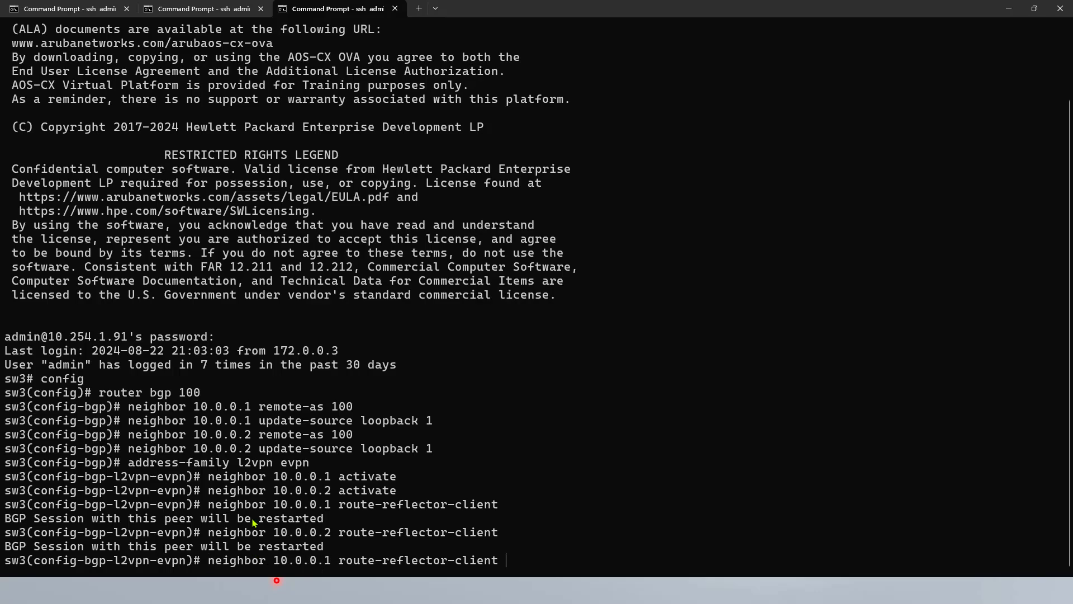
key("BackSpace")
key("BackSpace")
key("BackSpace")
key("BackSpace")
key("BackSpace")
key("BackSpace")
key("BackSpace")
key("BackSpace")
key("BackSpace")
key("BackSpace")
key("BackSpace")
key("BackSpace")
key("BackSpace")
key("BackSpace")
key("BackSpace")
key("BackSpace")
key("BackSpace")
key("BackSpace")
key("BackSpace")
key("BackSpace")
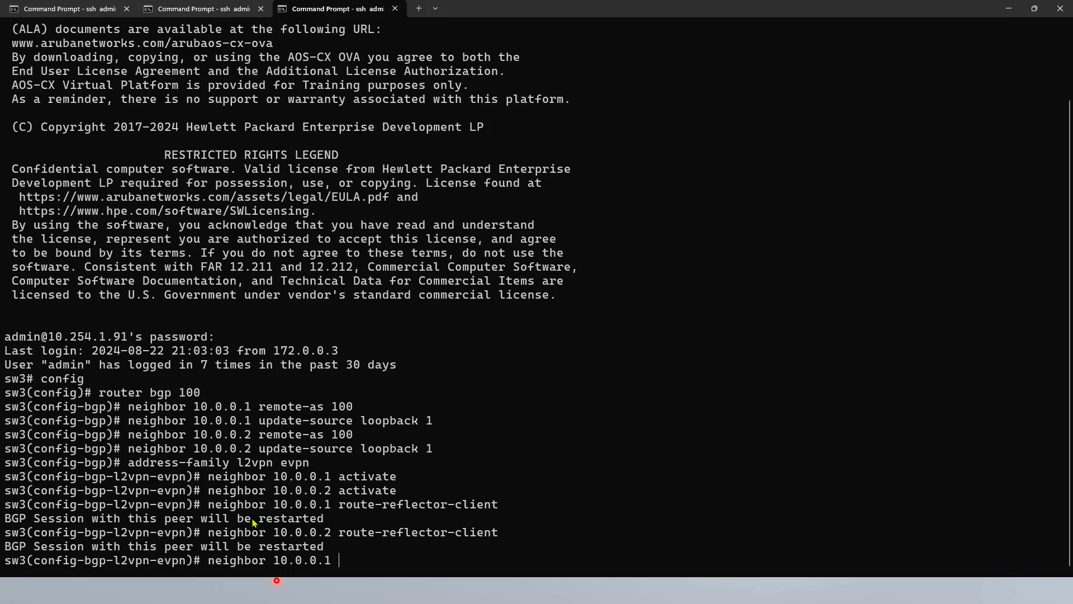
type("se")
key("Tab")
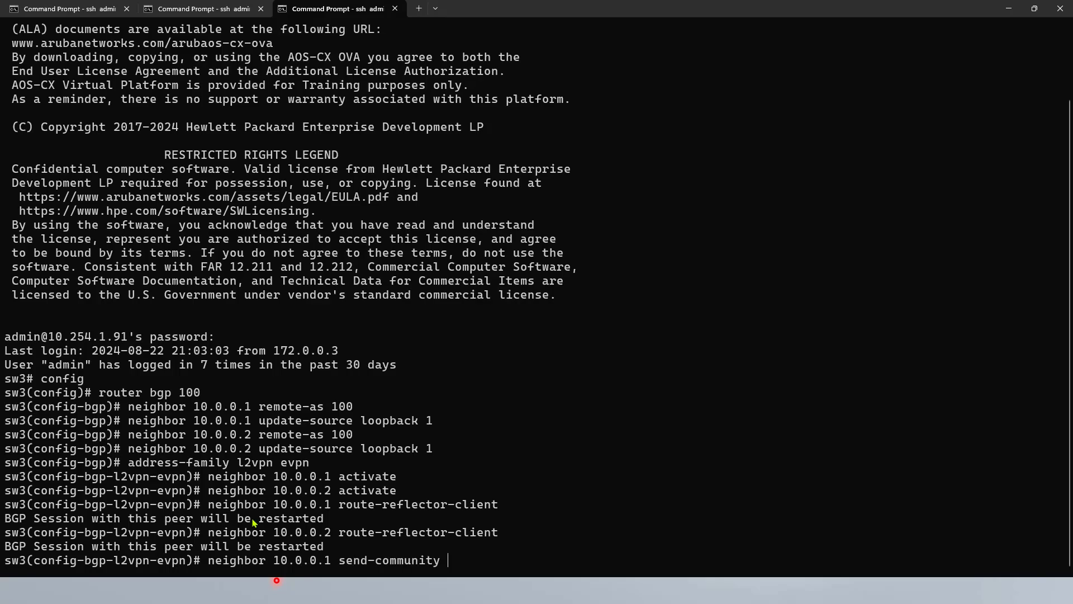
type("extended")
key("Return")
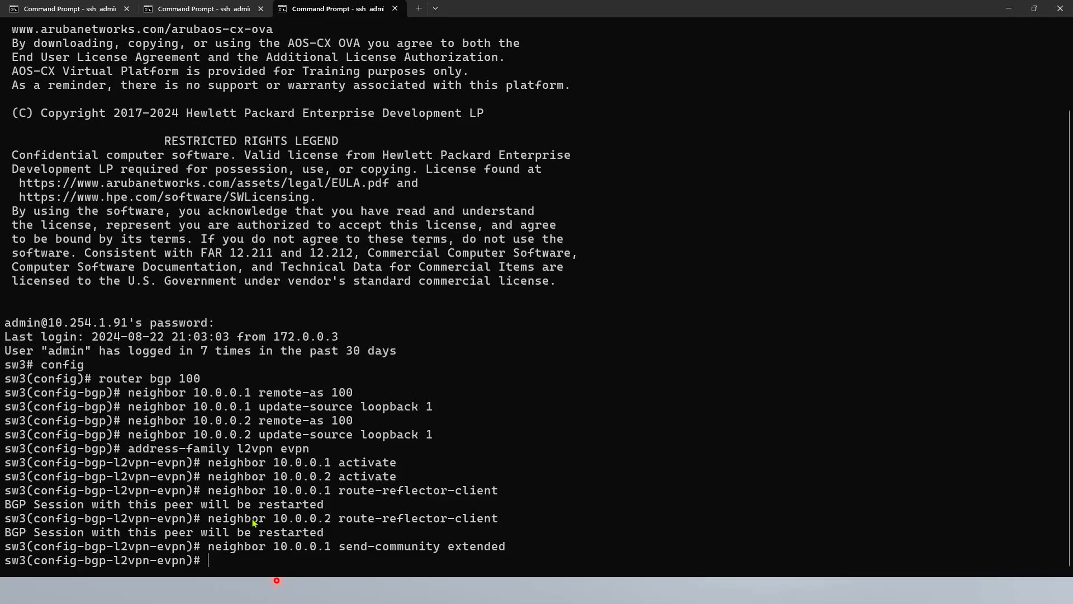
Set send-community extended for neighbor 10.0.0.2 in the EVPN address family on sw3
key("Up")
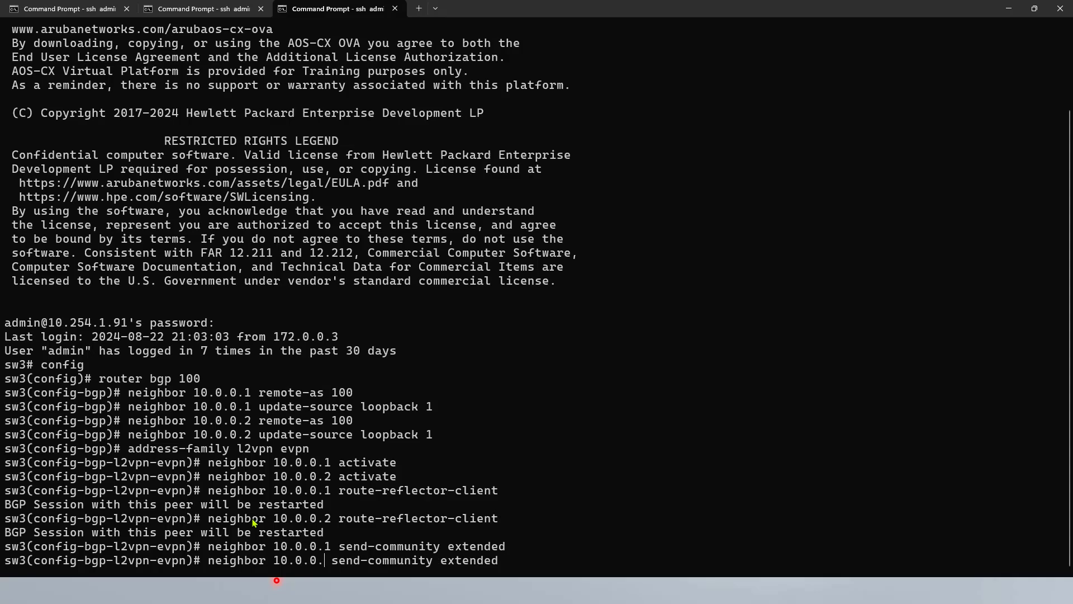
key("BackSpace")
type("2")
key("Return")
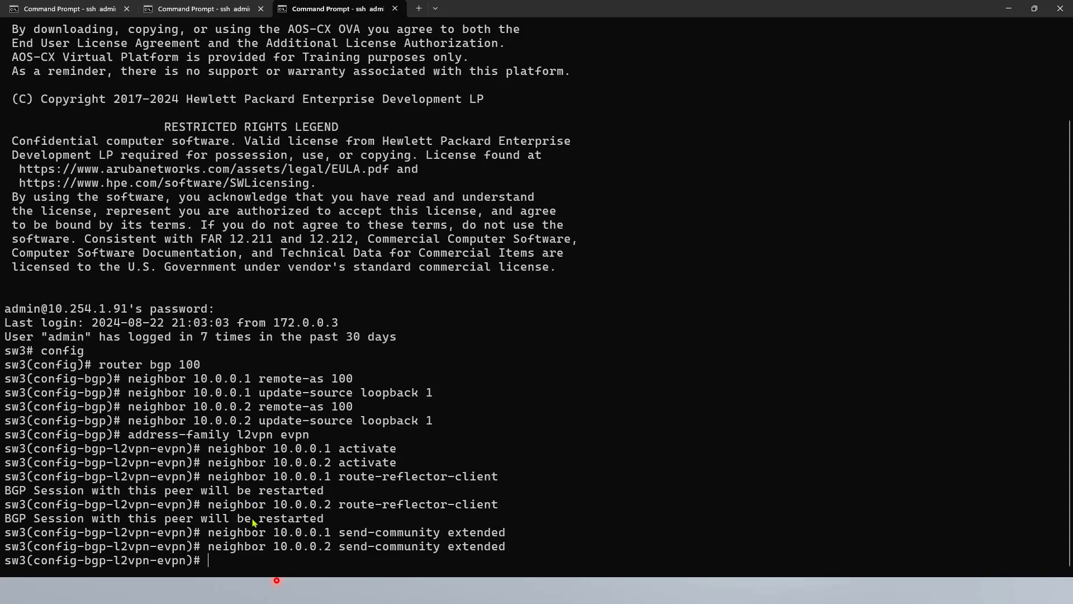
Display the current-context running configuration on sw3 for the EVPN address family and its parent BGP level, and review the neighbor settings
type("sho running-config current-context")
key("Return")
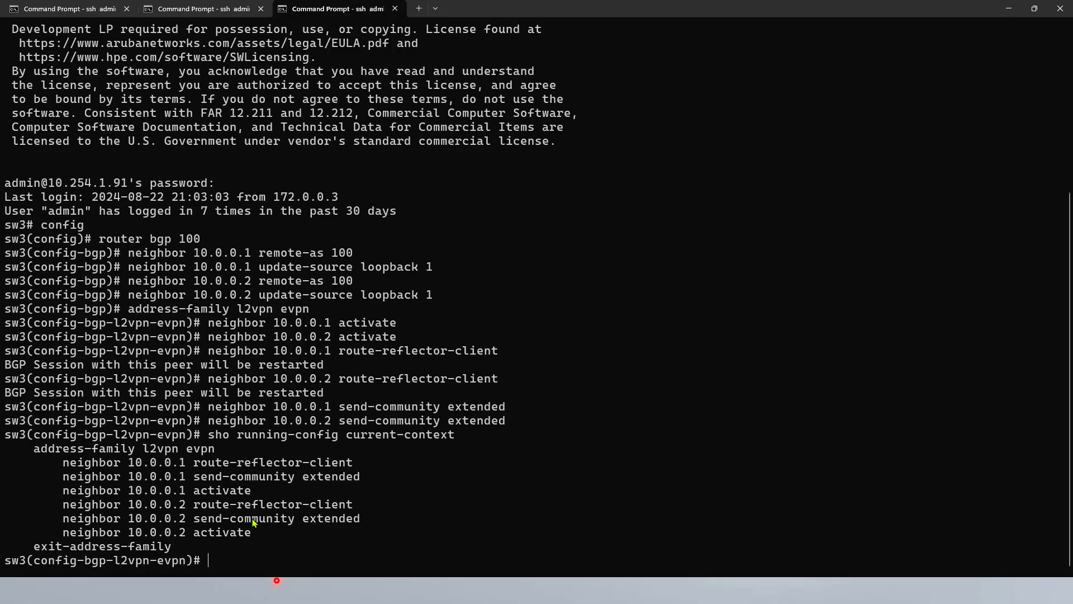
type("exit")
key("Return")
type("exit")
key("Up")
key("Up")
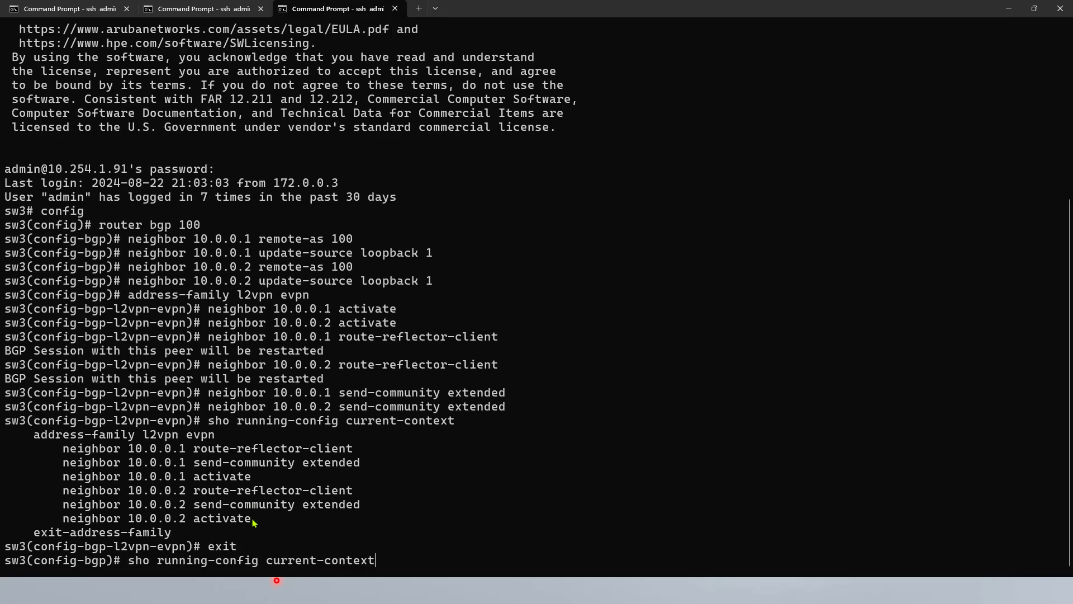
key("Return")
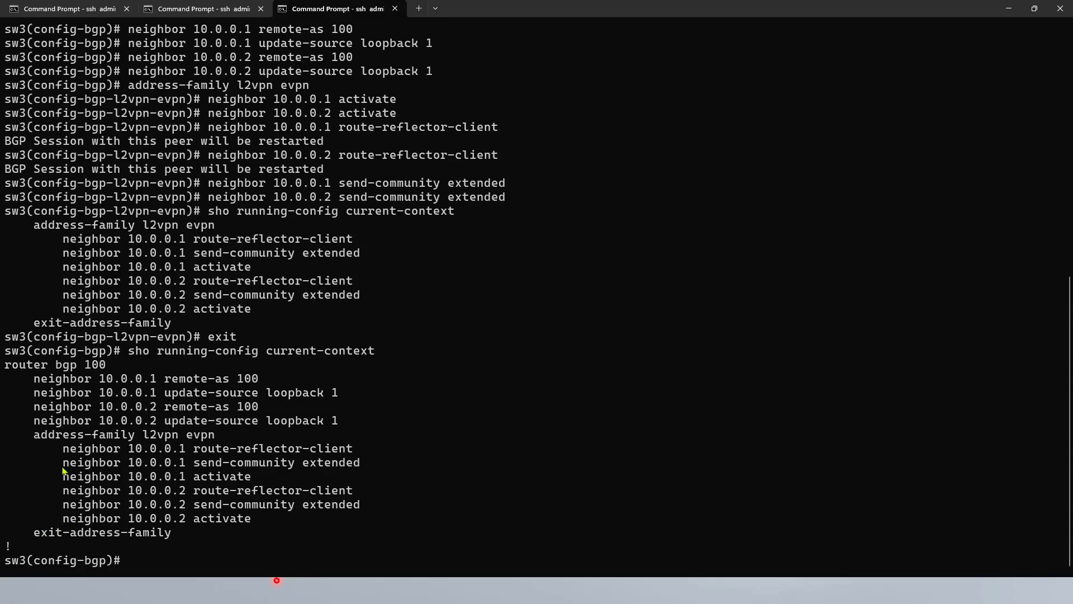
left_click_drag(56, 383, 322, 422)
left_click_drag(41, 424, 384, 533)
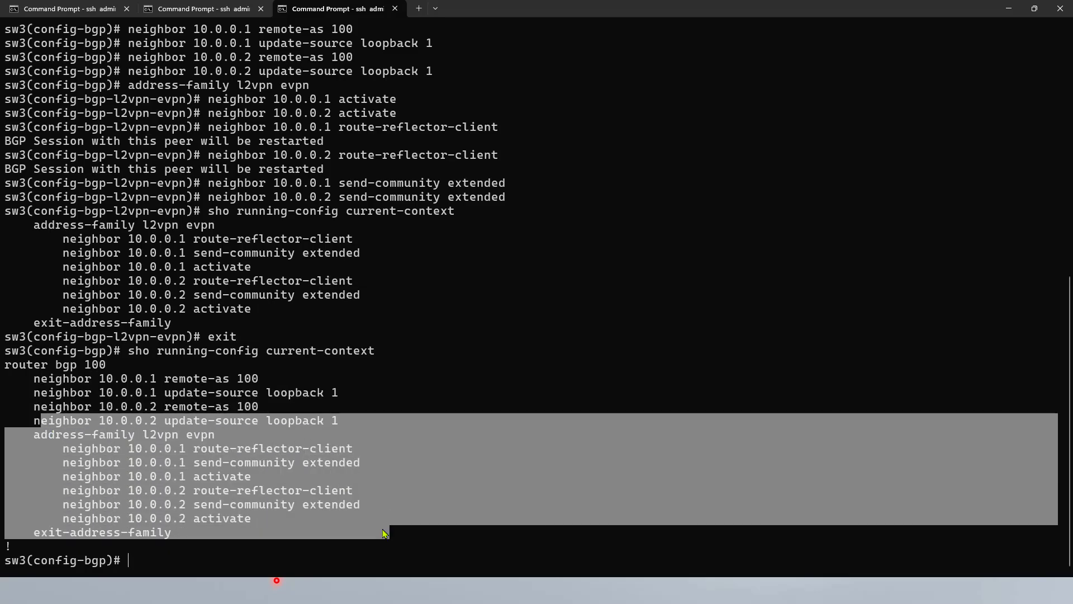
right_click(310, 528)
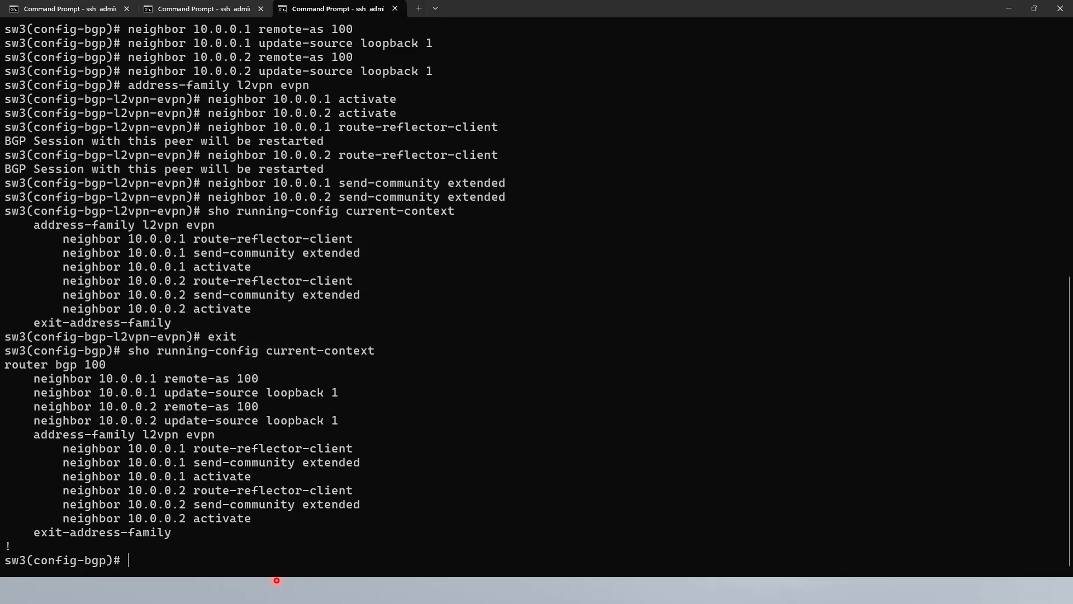
Switch to VTEP-1-sw1, leave the VNI and VXLAN contexts, and create the BGP router process with AS number 100
key("ctrl+Tab")
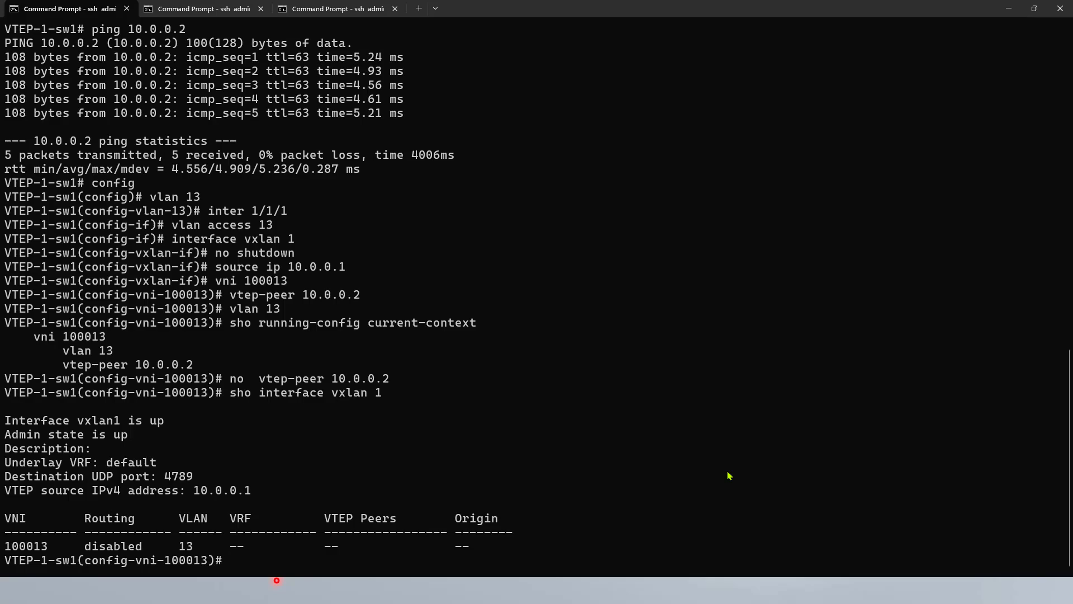
type("en")
key("BackSpace")
type("xit")
key("Return")
type("e")
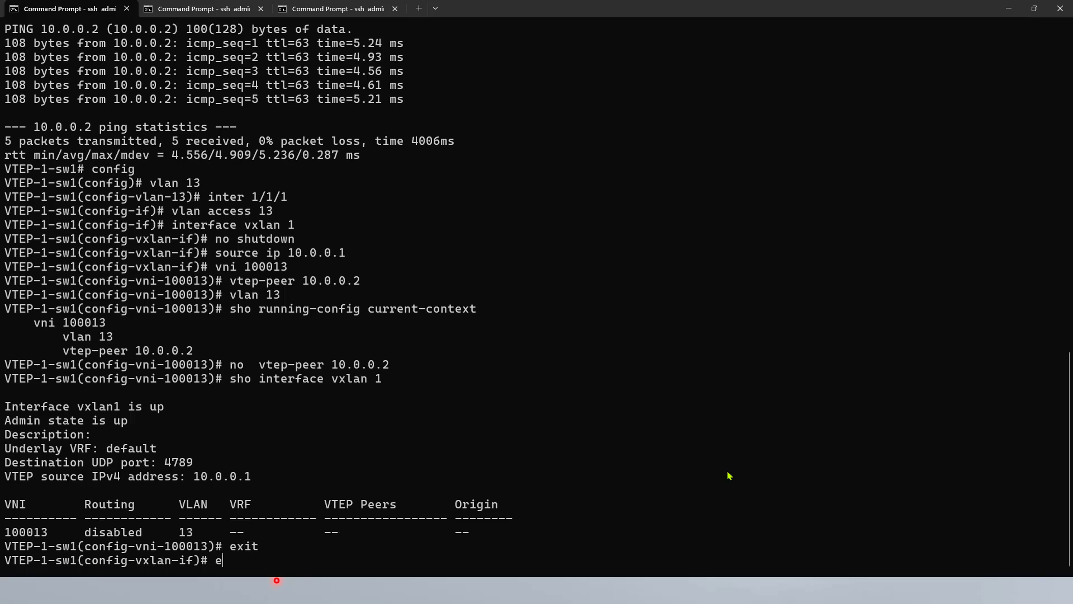
type("xit")
key("Return")
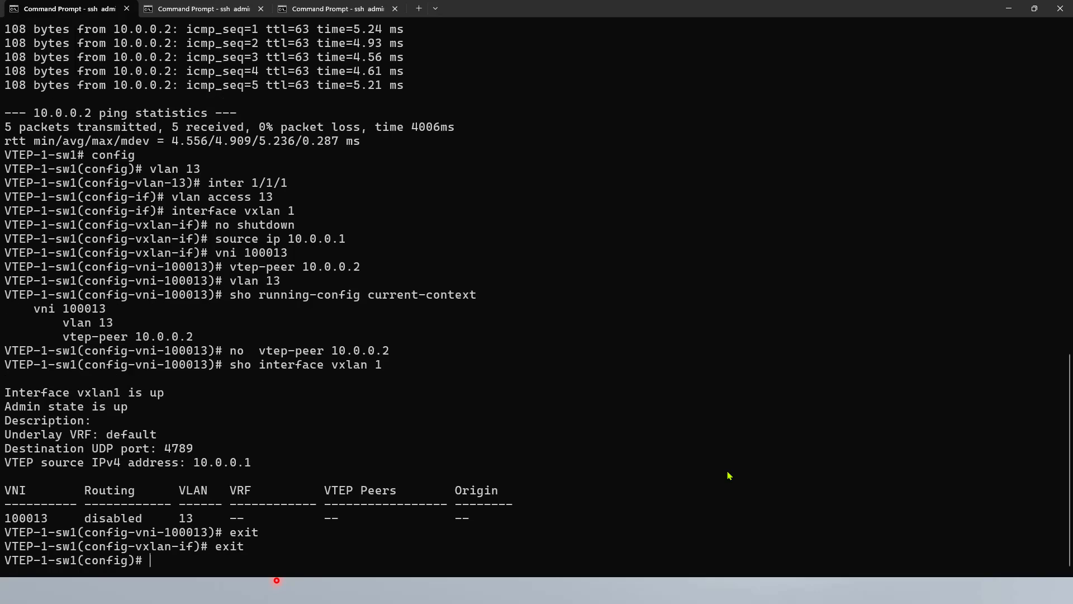
type("router bgp 100")
key("Return")
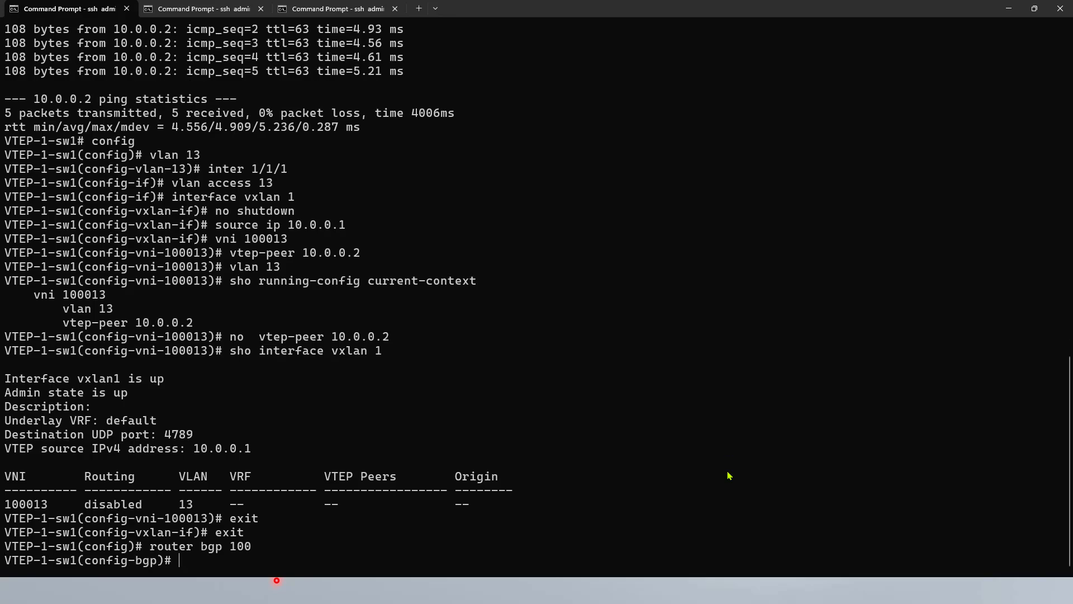
Add BGP neighbor 10.0.0.3 on VTEP-1-sw1 with remote AS 100
type("neighbor 10.0.0.")
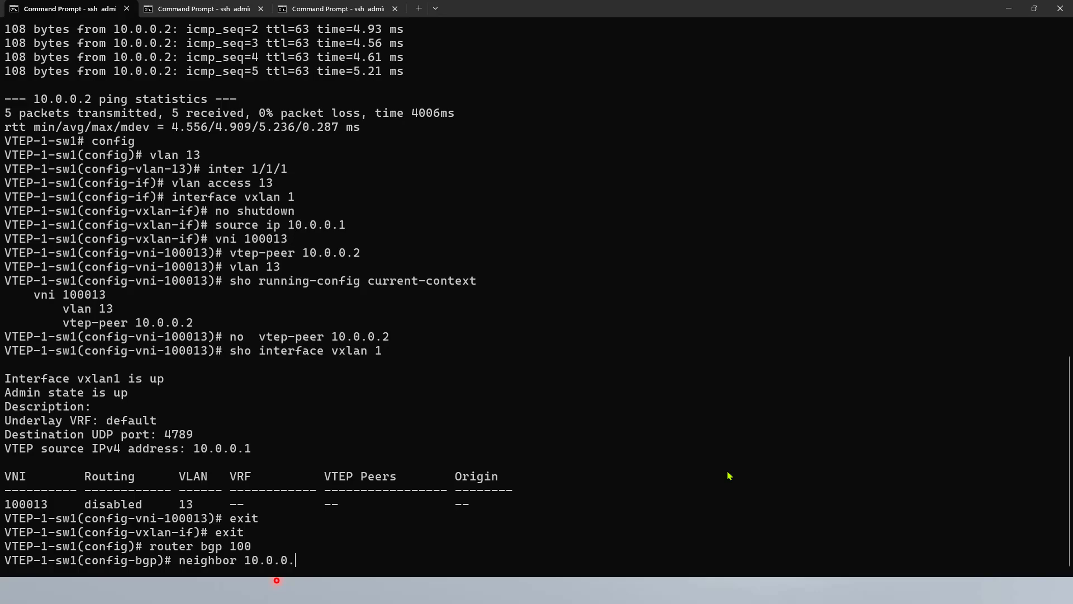
type("3 remote-as 100")
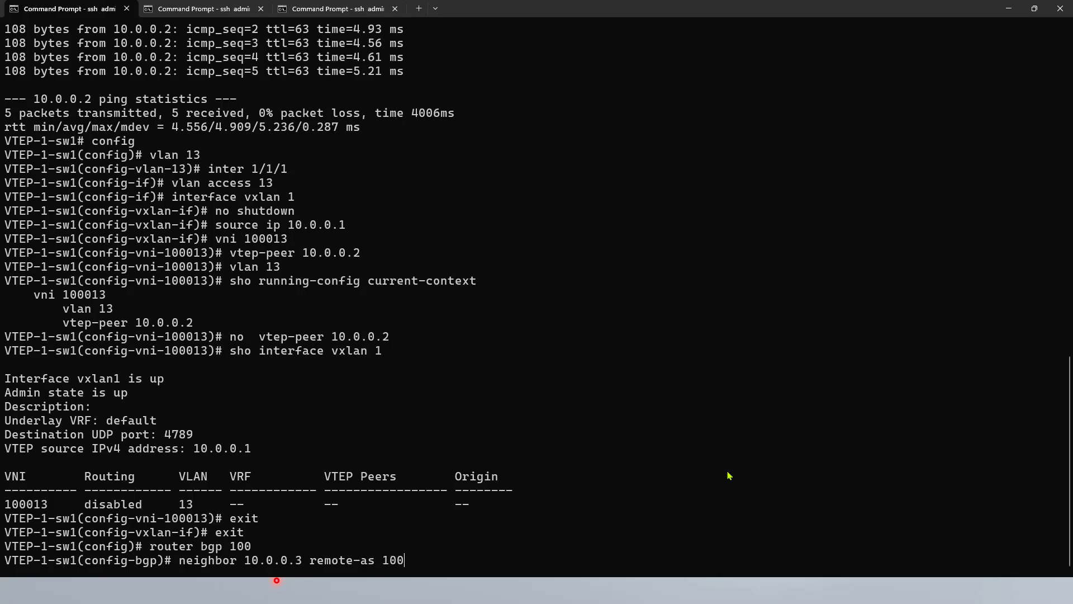
key("Return")
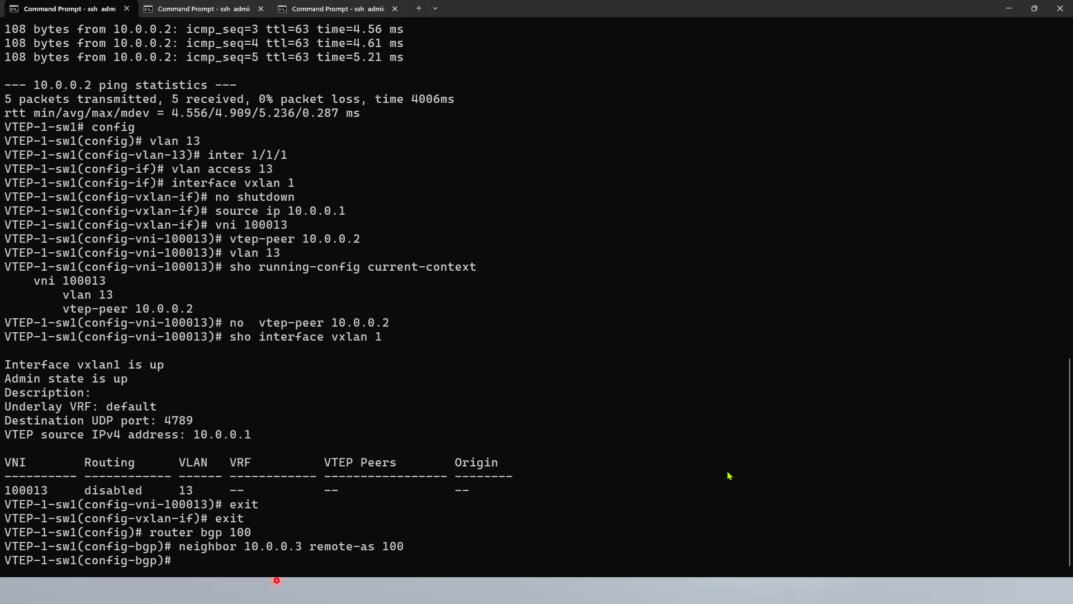
Set the update source of BGP neighbor 10.0.0.3 on VTEP-1-sw1 to loopback 1
key("Up")
key("BackSpace")
key("BackSpace")
key("BackSpace")
key("BackSpace")
key("BackSpace")
key("BackSpace")
key("BackSpace")
key("BackSpace")
key("BackSpace")
key("BackSpace")
key("BackSpace")
key("BackSpace")
key("BackSpace")
key("BackSpace")
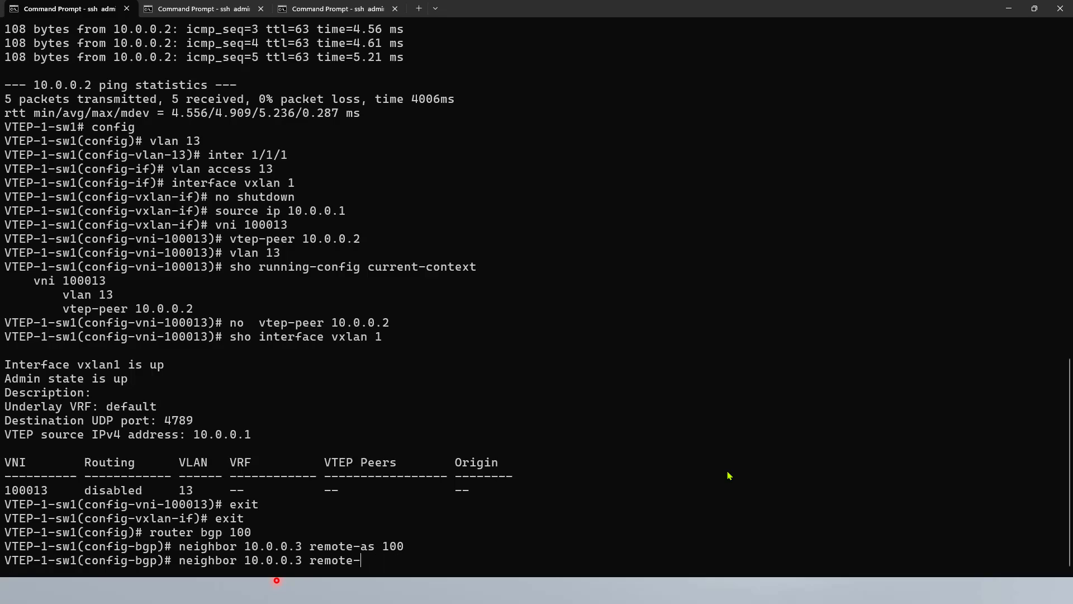
type("update-source loopback 1")
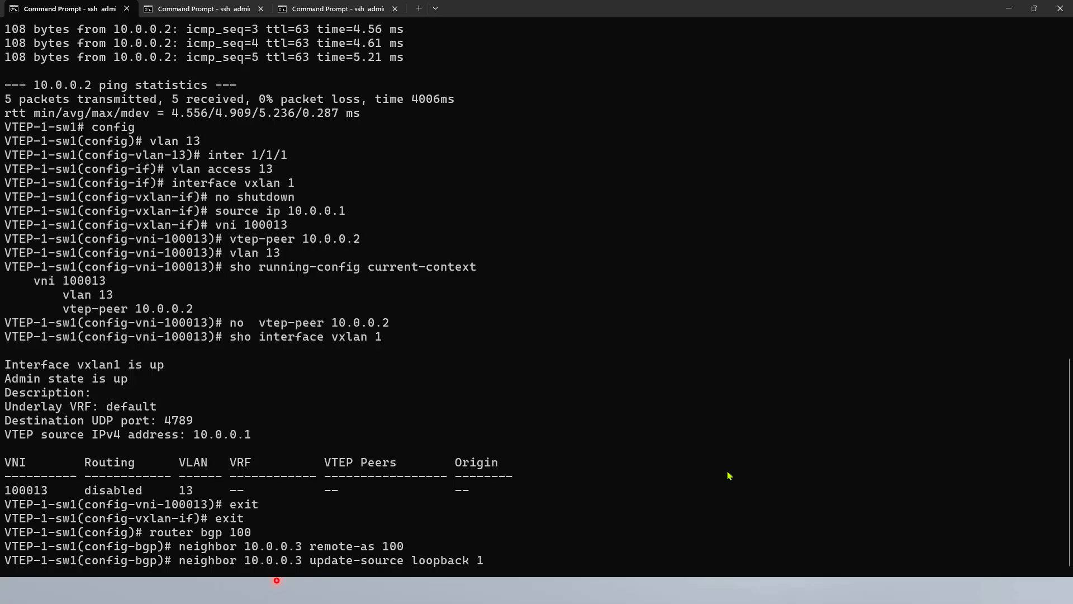
key("Return")
Enter the l2vpn evpn address family on VTEP-1-sw1 and activate neighbor 10.0.0.3 in it
type("address-family ")
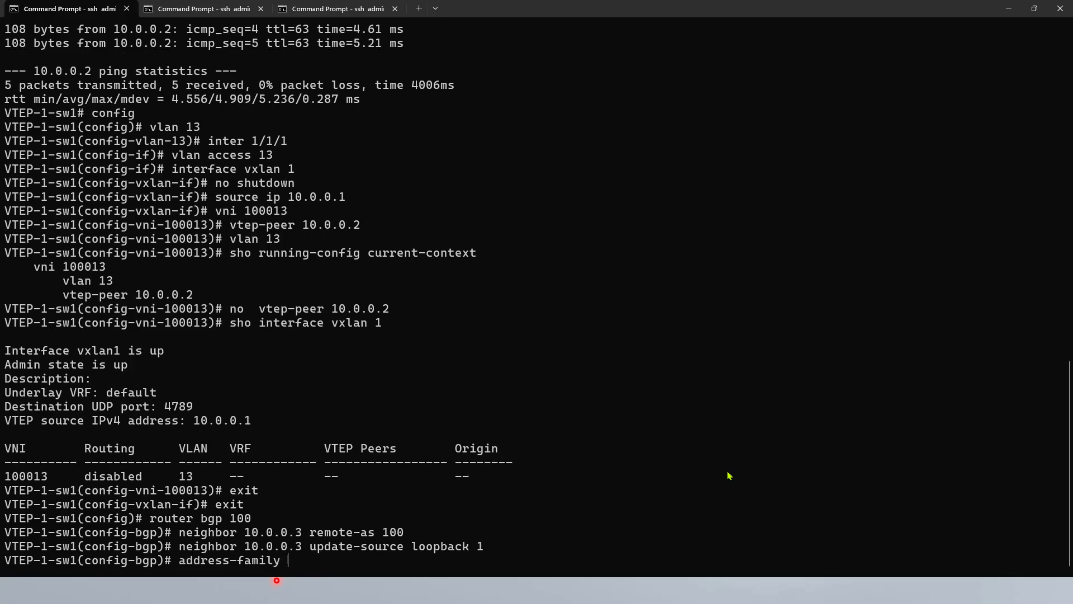
type("l2\\")
key("BackSpace")
type("vpn evpn")
key("Return")
type("neighbor ")
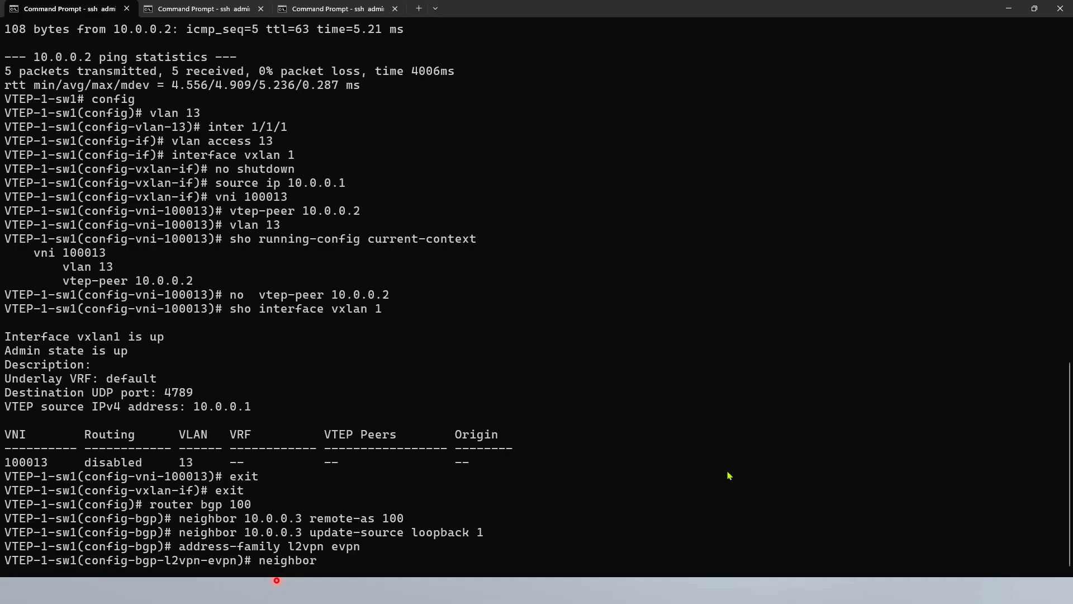
type("10.0.0.3 activate")
key("Return")
Set send-community extended for neighbor 10.0.0.3 in the EVPN address family on VTEP-1-sw1
type("neighbor 2")
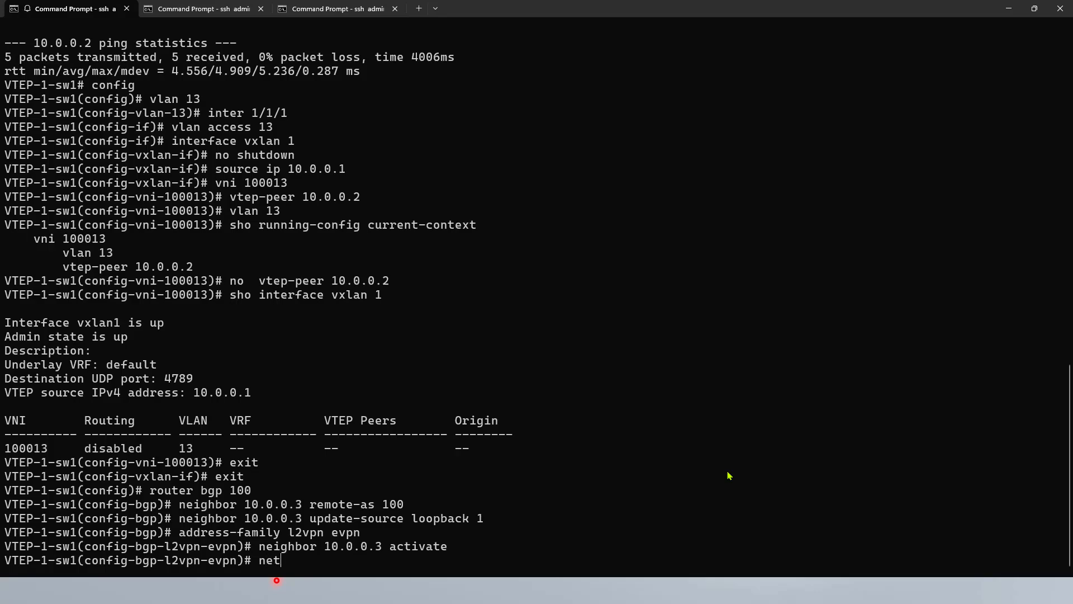
type("0")
key("BackSpace")
key("BackSpace")
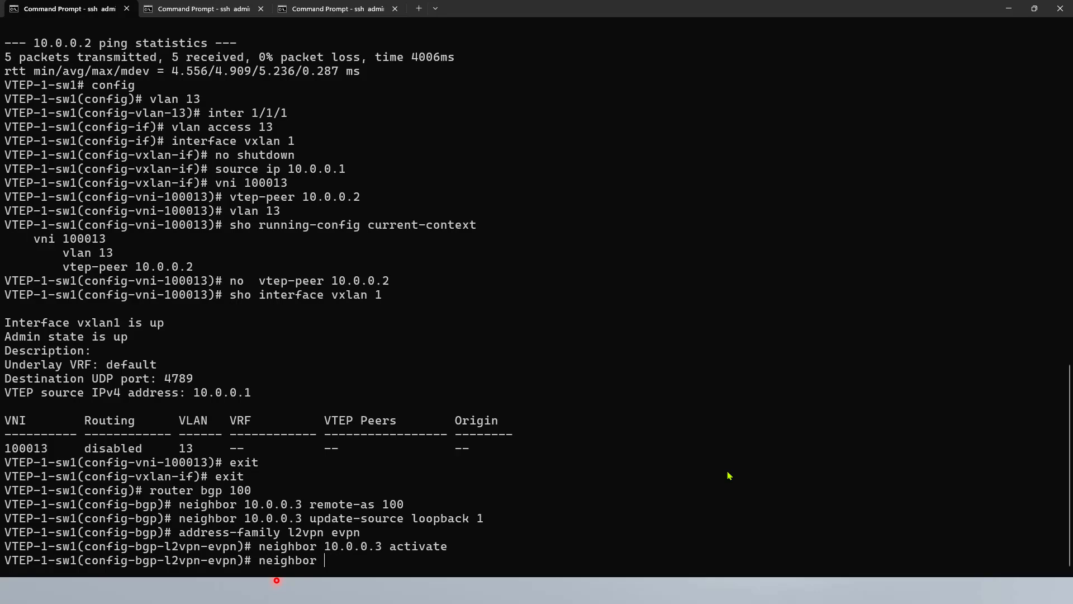
type("10.0.0.3 send-community extended")
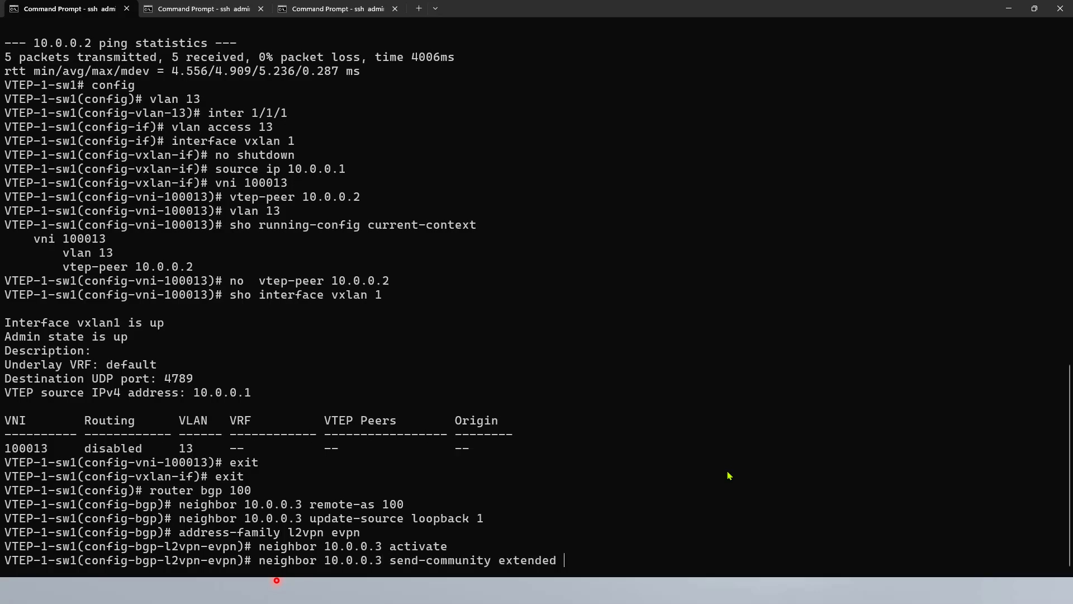
key("Return")
Leave the EVPN address family, display the BGP current-context running configuration on VTEP-1-sw1, and copy the whole router bgp 100 block
type("exit")
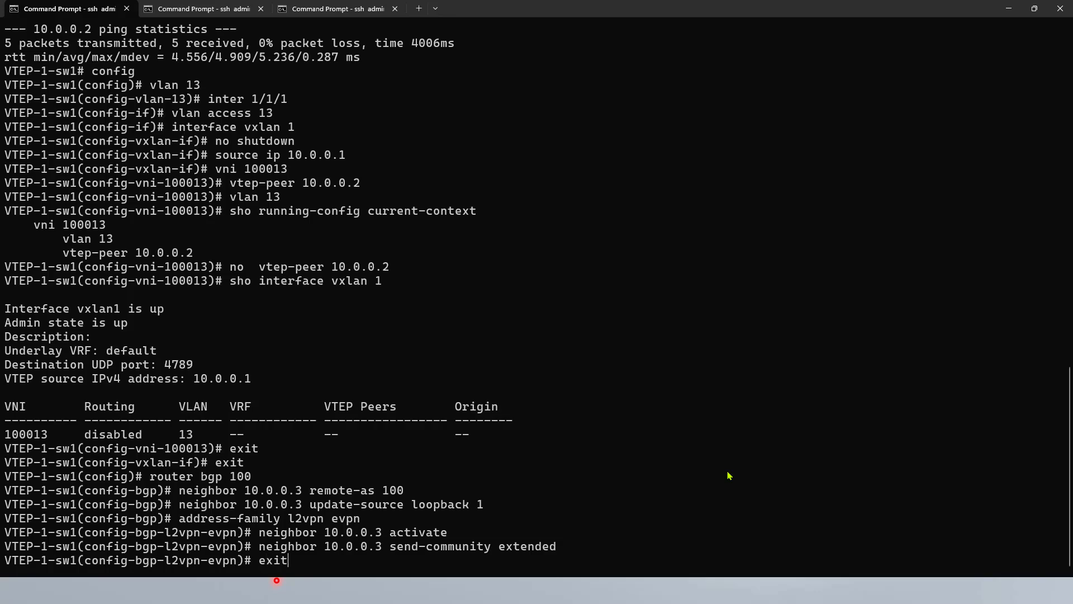
key("Return")
type("sho running-config current-context")
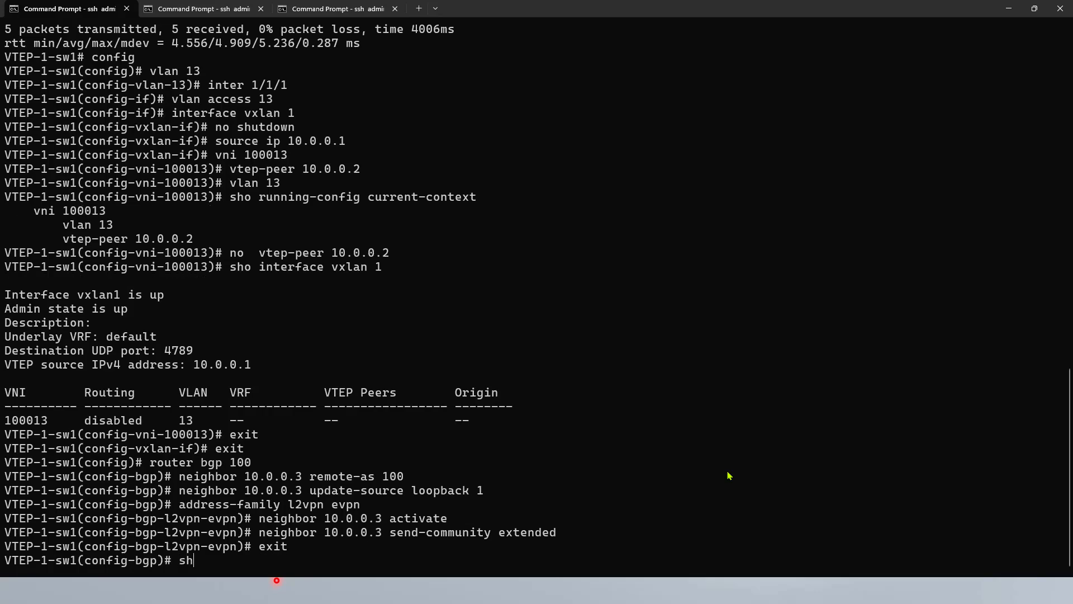
key("Return")
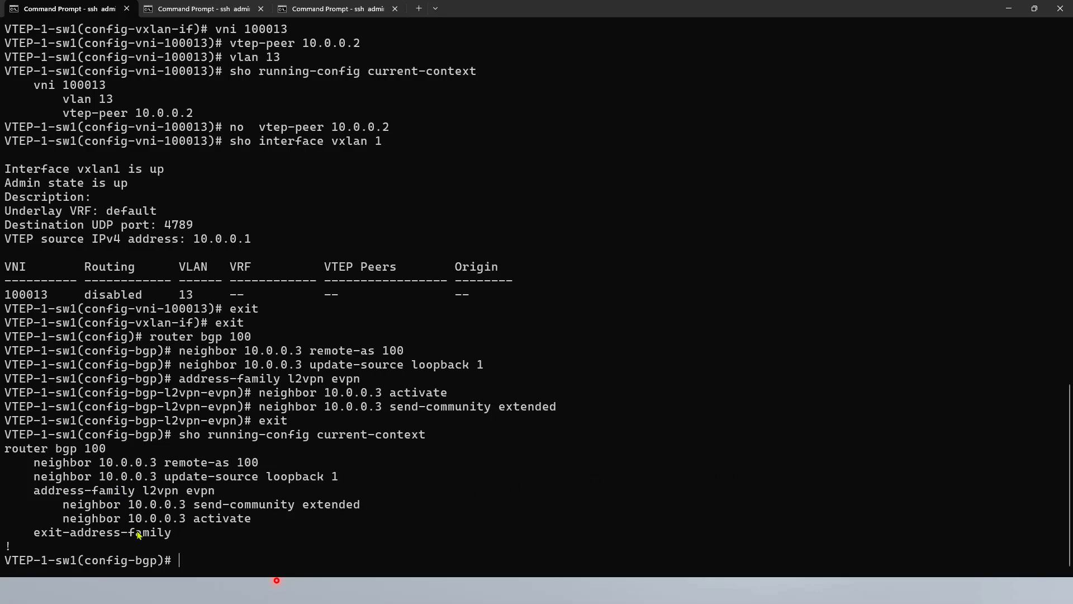
left_click_drag(179, 533, 3, 450)
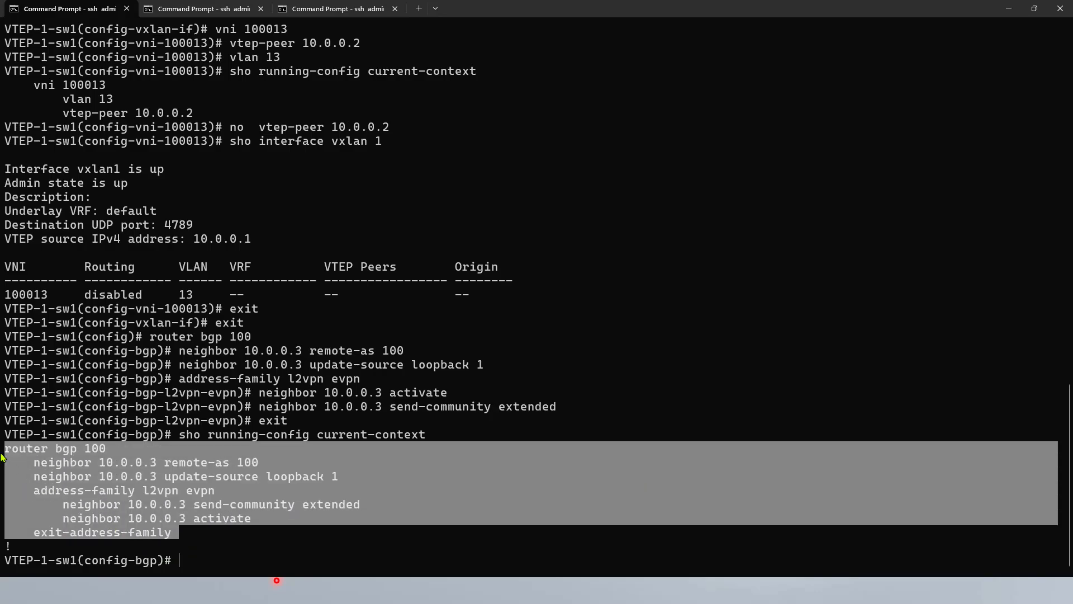
Switch to VTEP-2-sw2, leave the VNI and VXLAN contexts, and paste the copied router bgp 100 configuration despite the multi-line warning
left_click(168, 8)
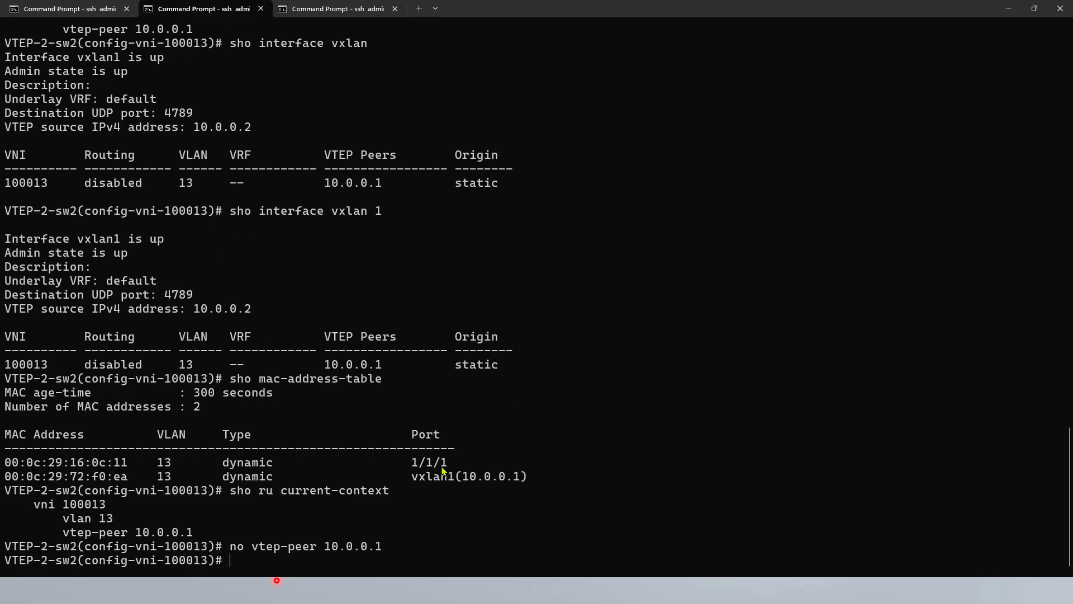
type("exit")
key("Return")
type("exit")
key("Return")
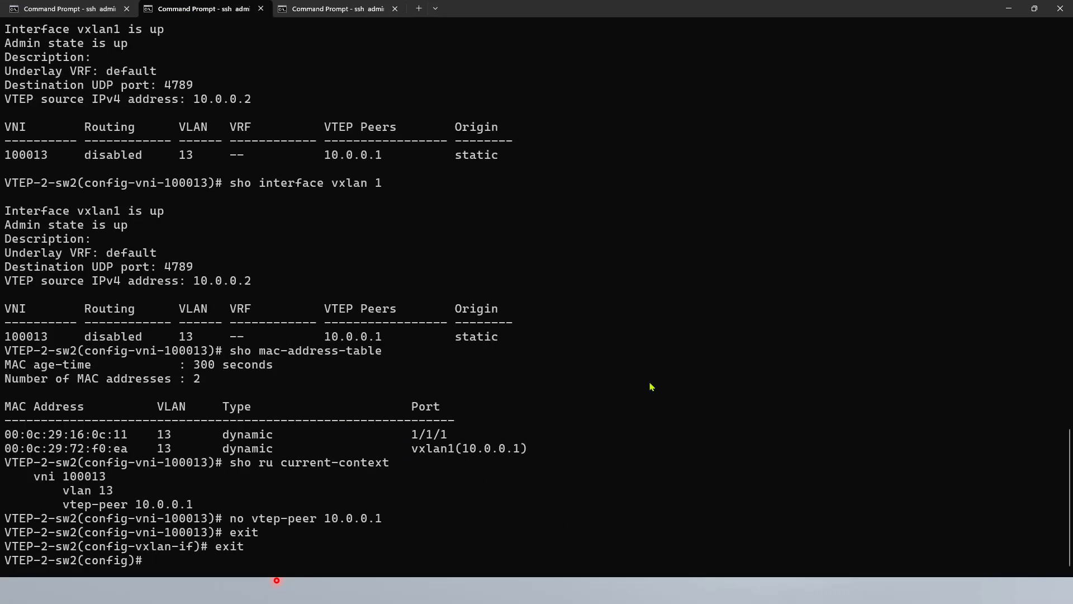
right_click(620, 385)
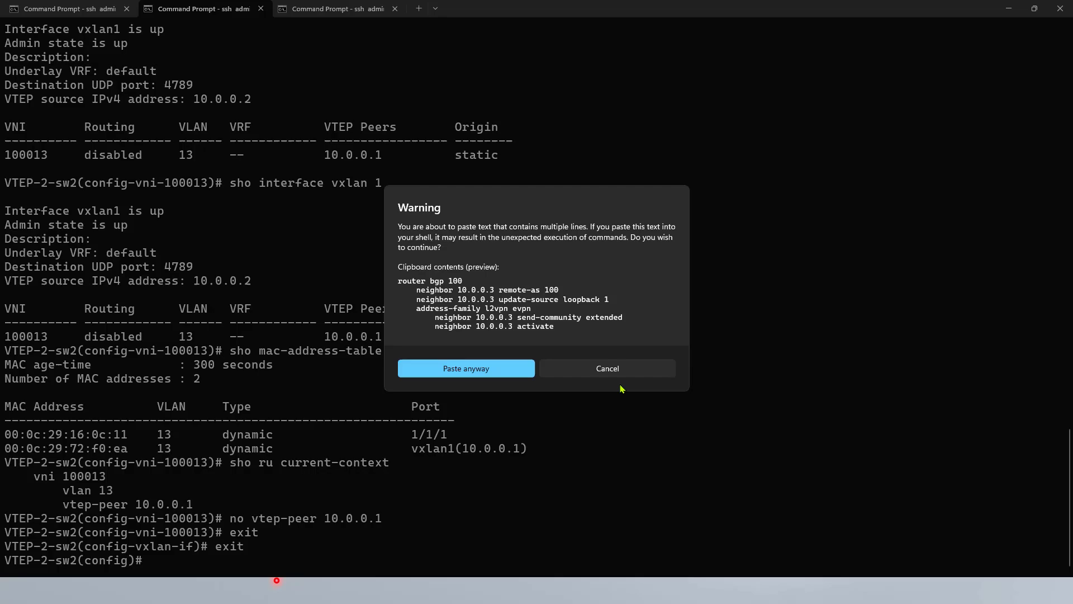
left_click(485, 370)
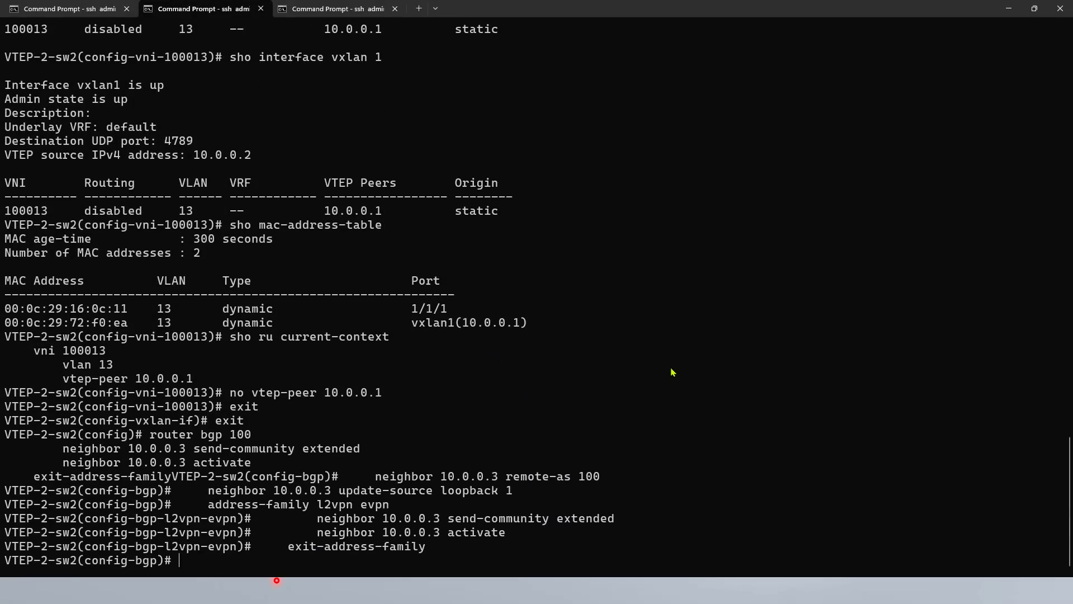
Display the current-context running configuration of BGP on VTEP-2-sw2 to check the pasted neighbor settings
type("sho running-config c")
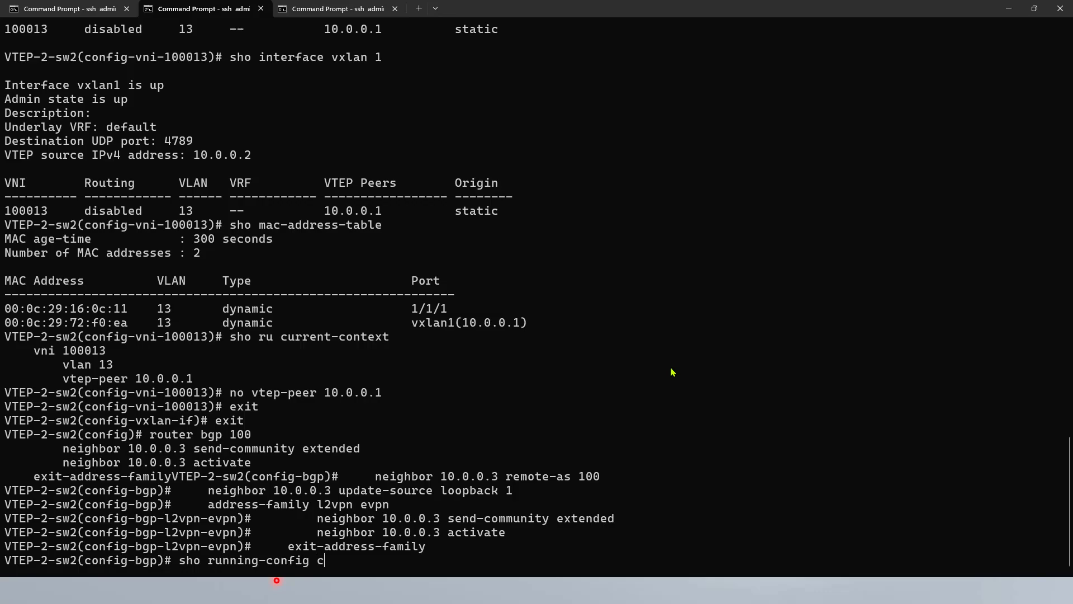
key("Tab")
key("Return")
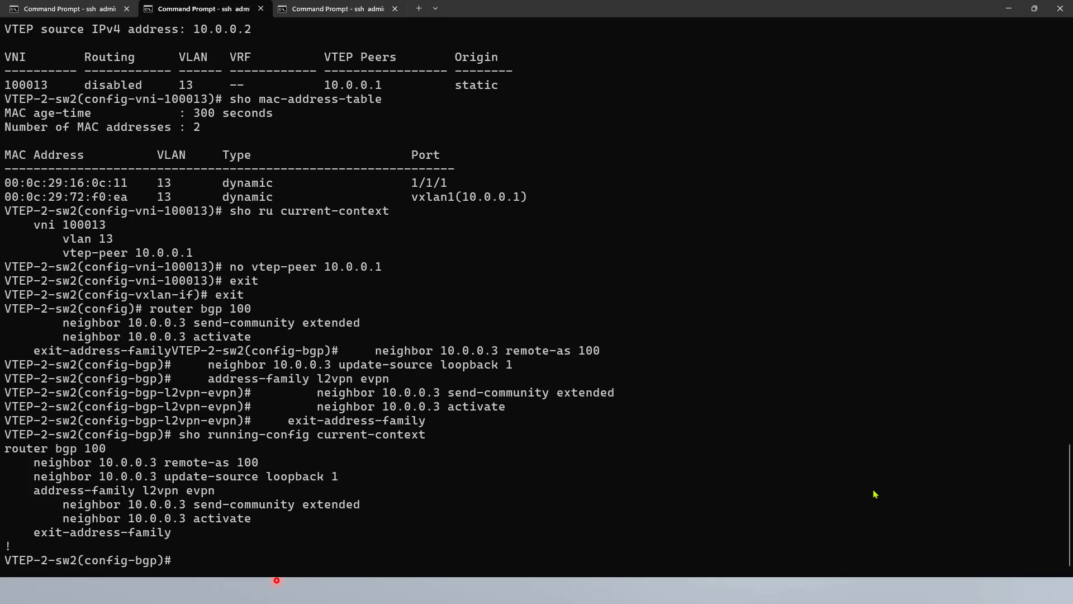
Return to VTEP-1-sw1 and leave the BGP context for global configuration
left_click(80, 7)
left_click(722, 370)
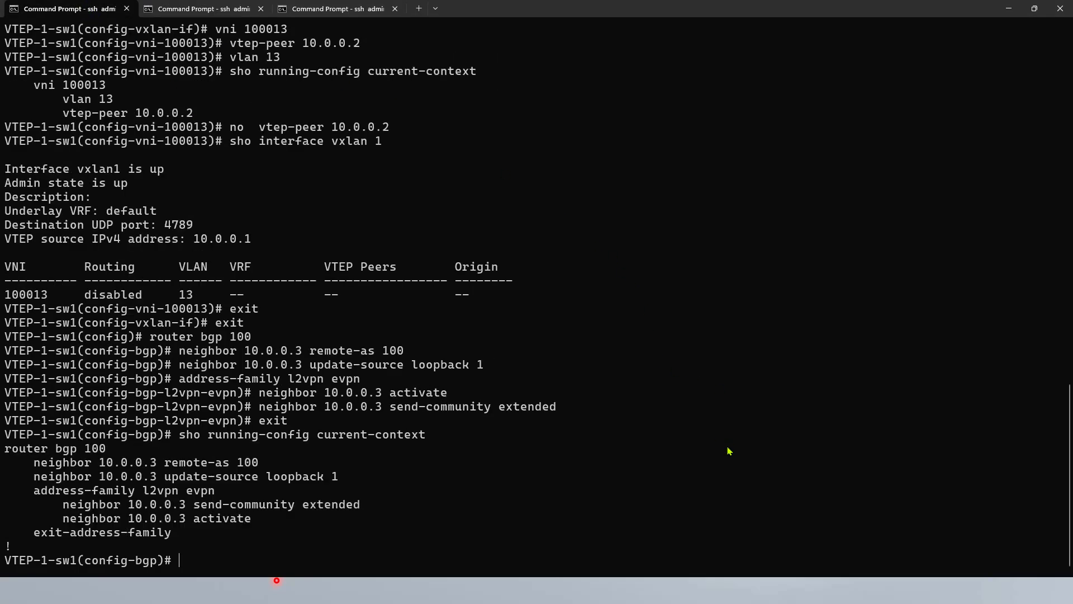
type("exit")
key("Return")
type("vla")
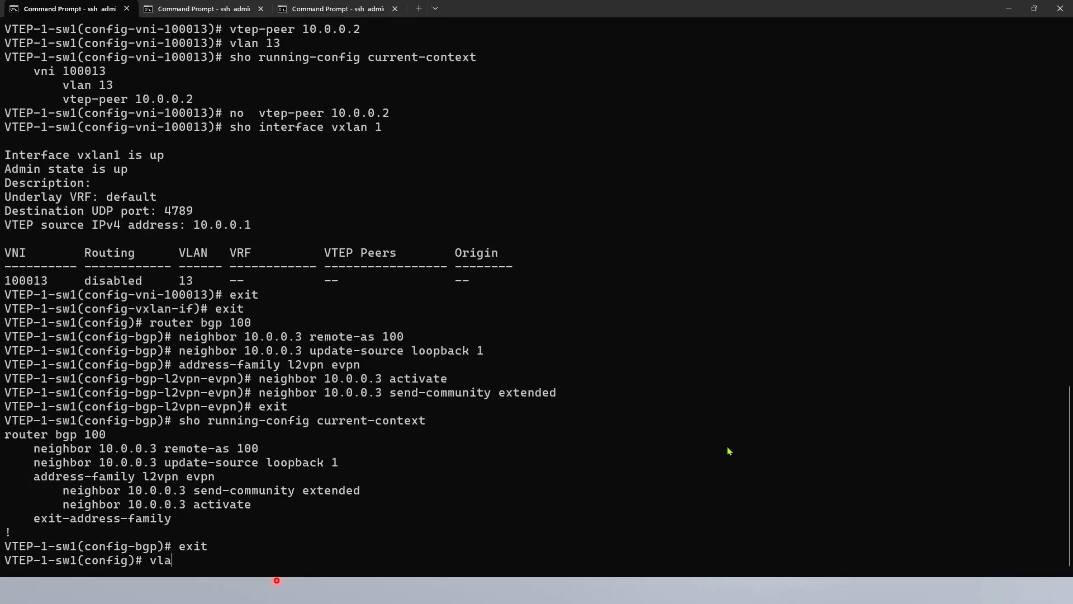
type("n 13")
key("Return")
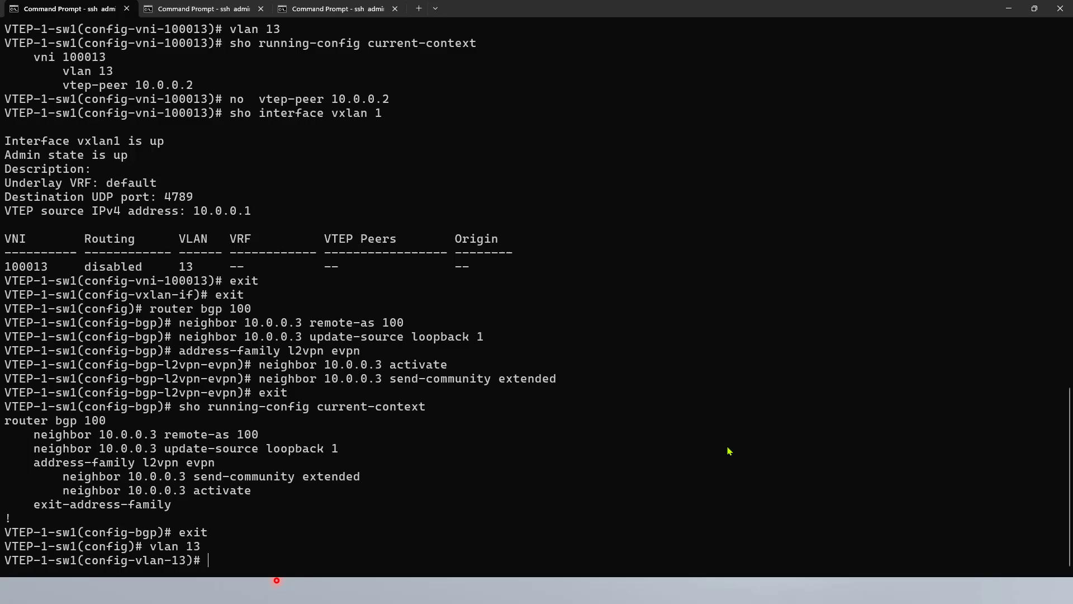
type("rd aut")
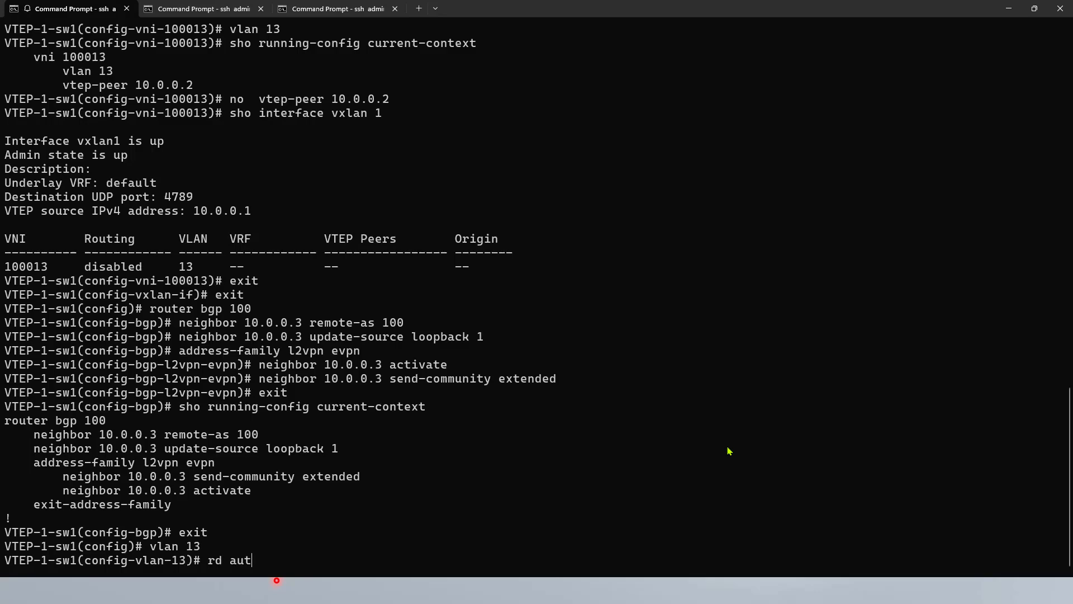
type("o")
key("BackSpace")
key("BackSpace")
key("BackSpace")
key("BackSpace")
key("BackSpace")
key("BackSpace")
key("BackSpace")
type("exit")
key("Return")
Open the EVPN context on VTEP-1-sw1, add VLAN 13 to it, and set its route distinguisher to auto
type("evpn")
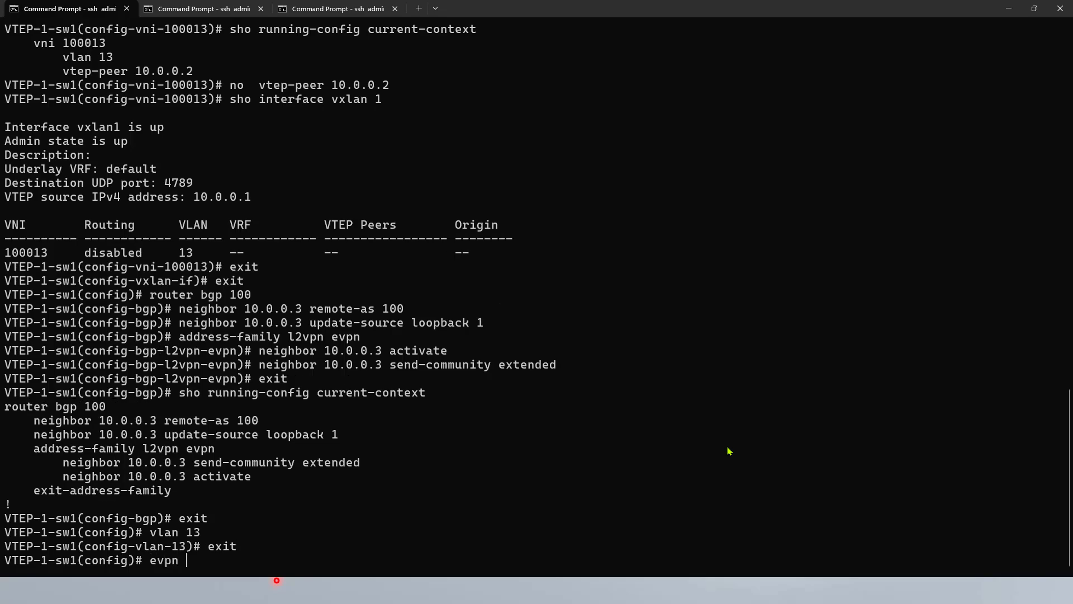
key("Return")
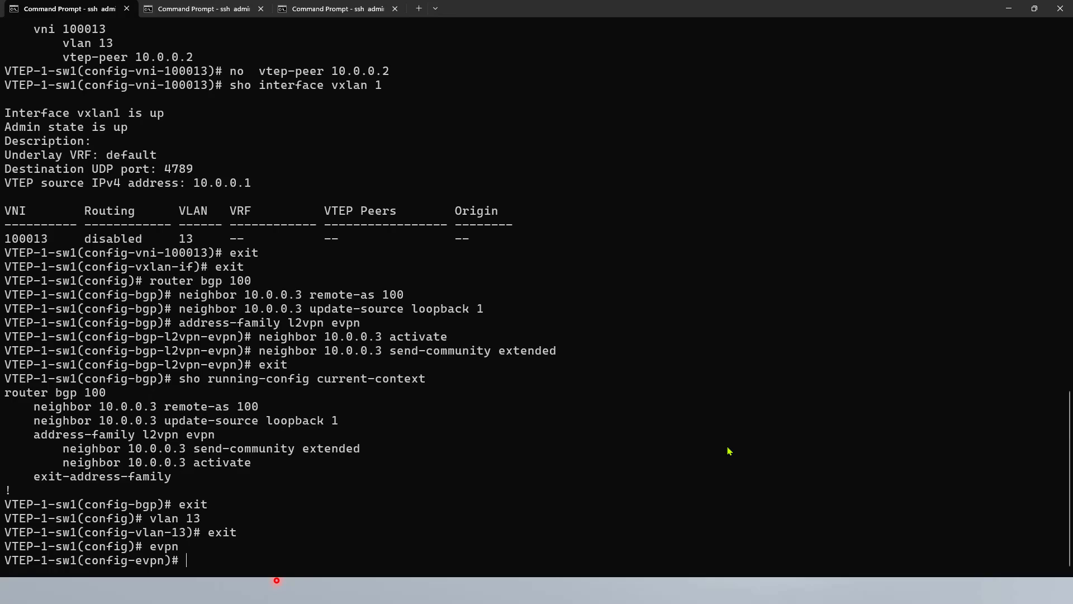
type("vlan 13")
key("Return")
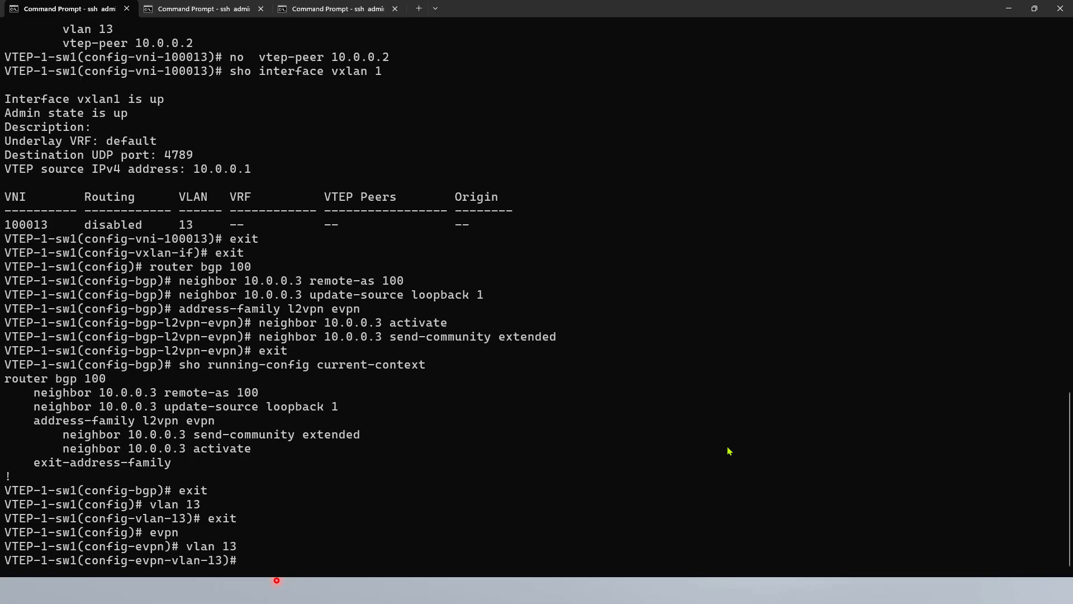
type("rd auto")
key("Return")
Set route-target both auto for EVPN VLAN 13 on VTEP-1-sw1 and redistribute host-route
type("rou")
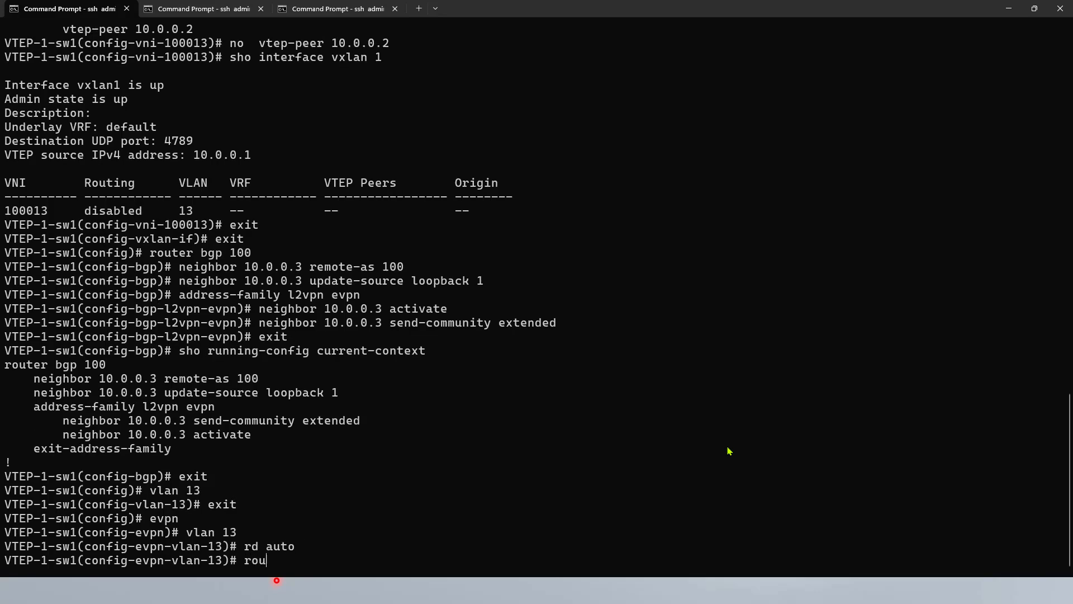
type("te-target both ")
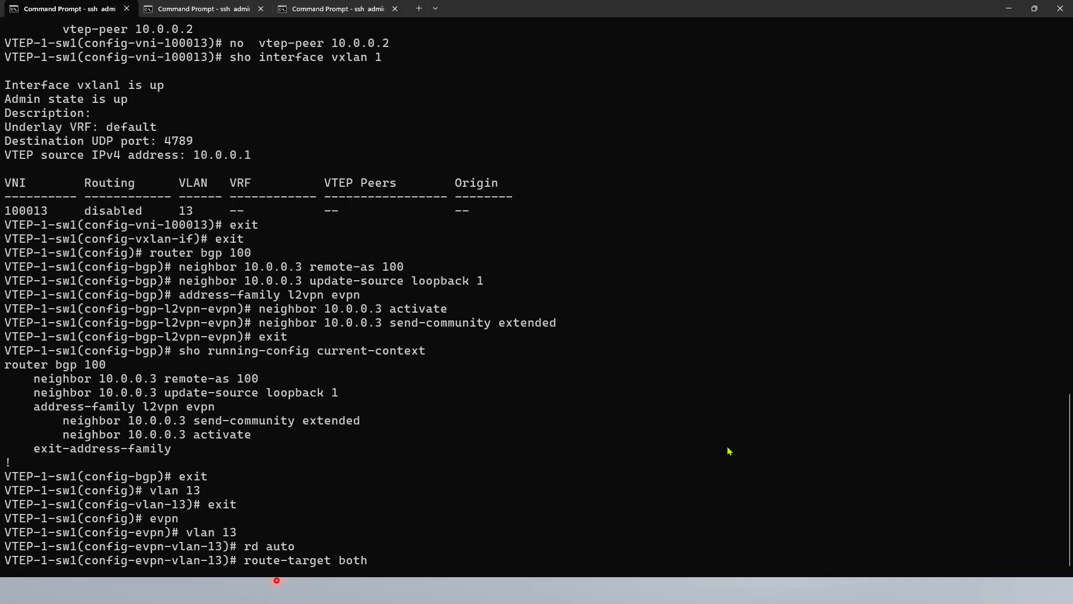
type("auto")
key("Return")
type("redistribute ")
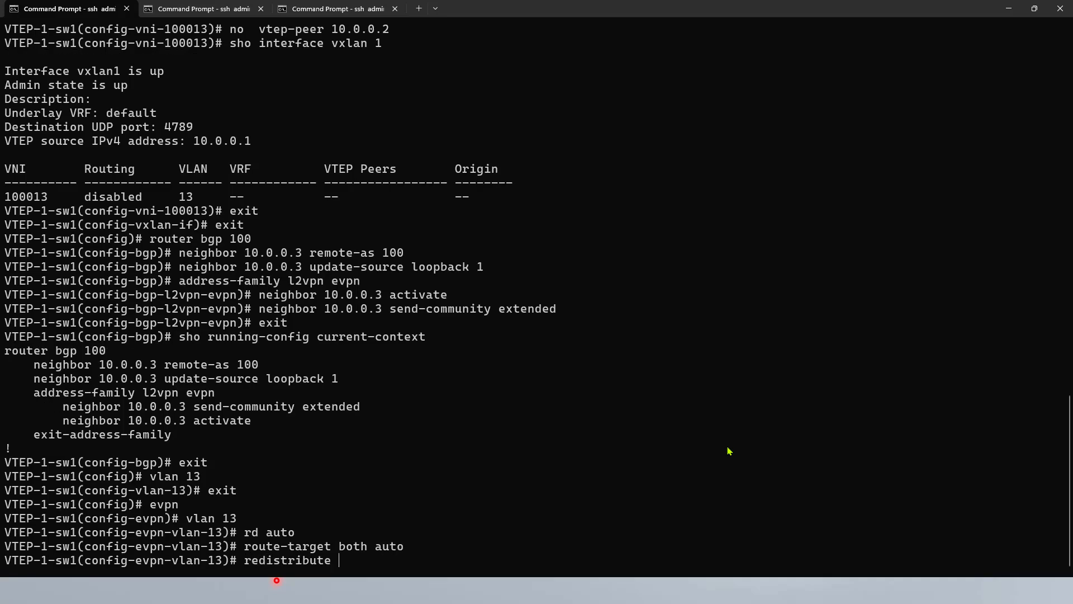
type("host-route")
key("Return")
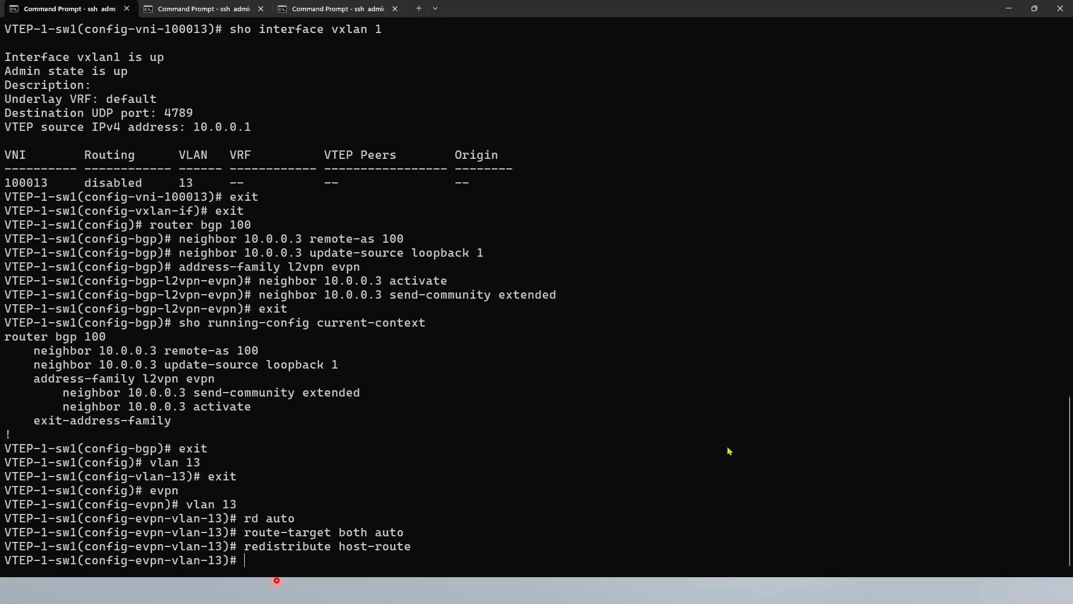
Leave the EVPN VLAN 13 context, display the EVPN current-context running configuration on VTEP-1-sw1, and copy the whole evpn block
type("exit")
key("Return")
type("sho running-config current-context")
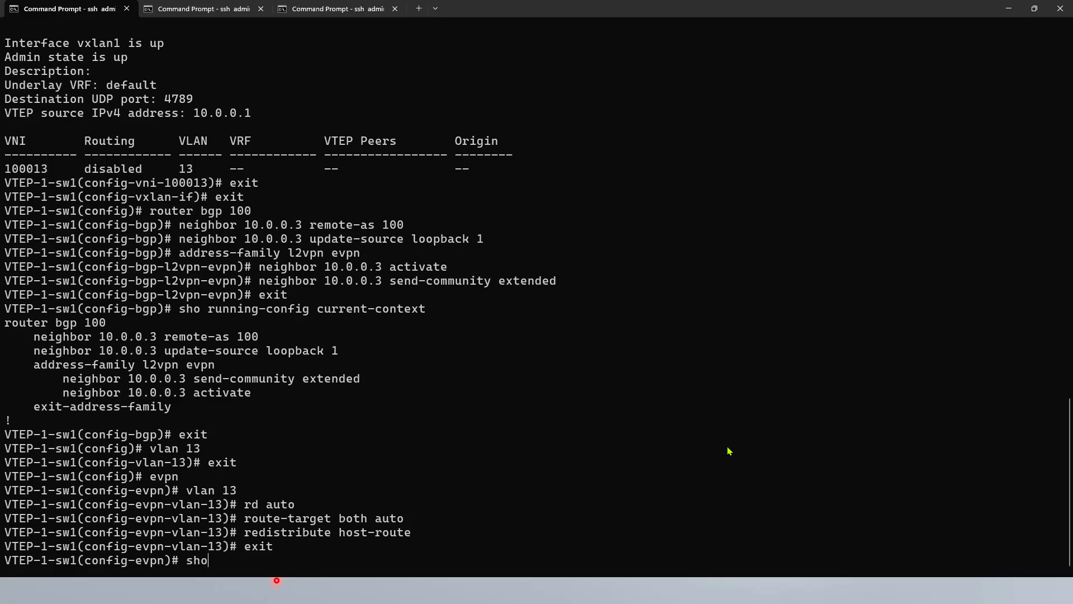
key("Return")
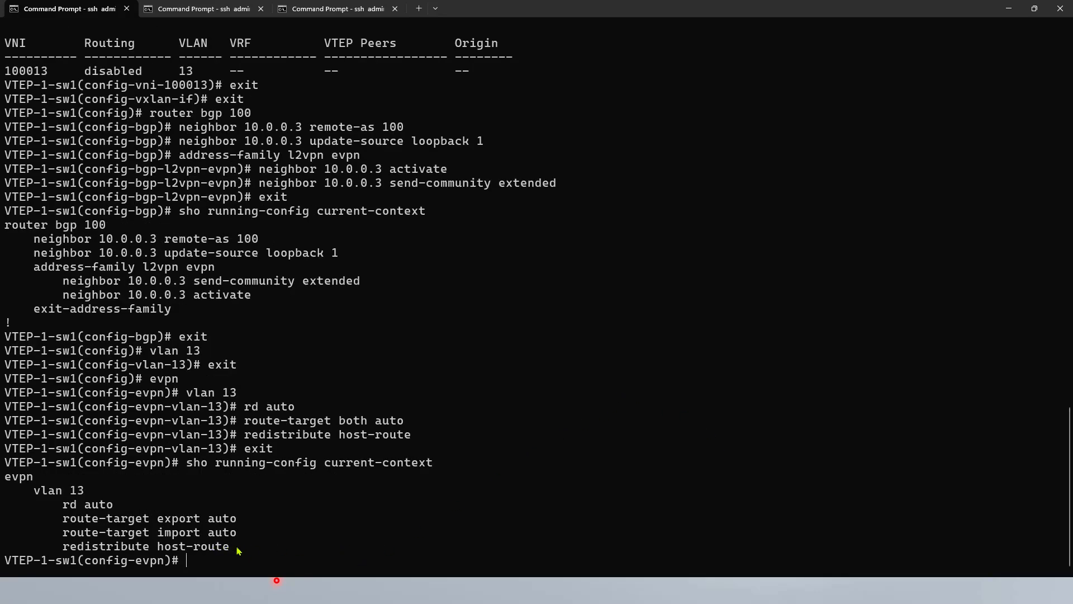
left_click_drag(237, 550, 5, 475)
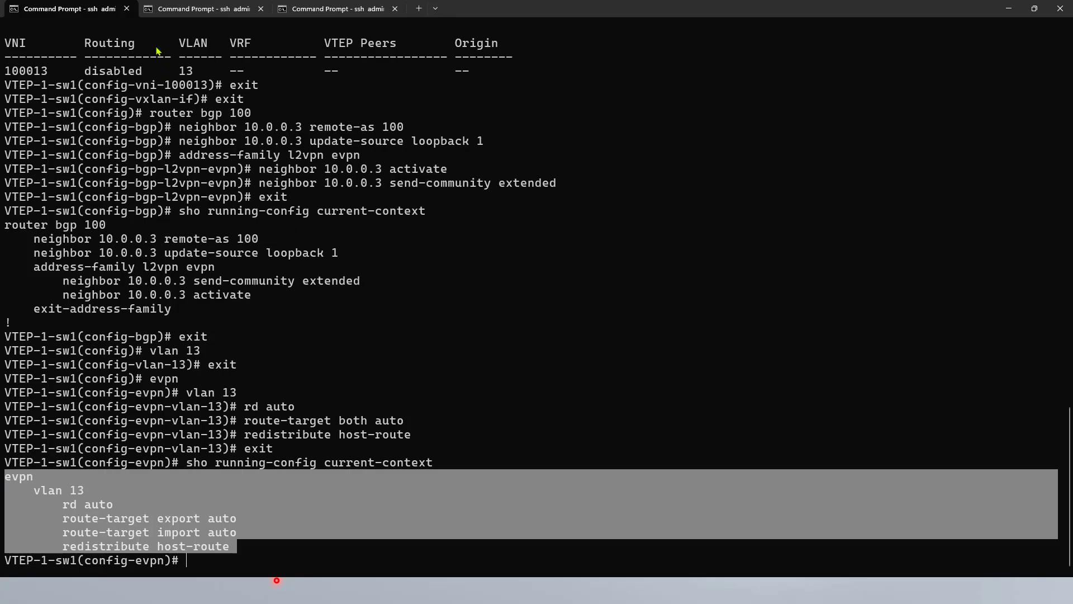
Paste the copied EVPN VLAN 13 configuration into VTEP-2-sw2, accepting the multi-line paste
left_click(191, 9)
right_click(527, 307)
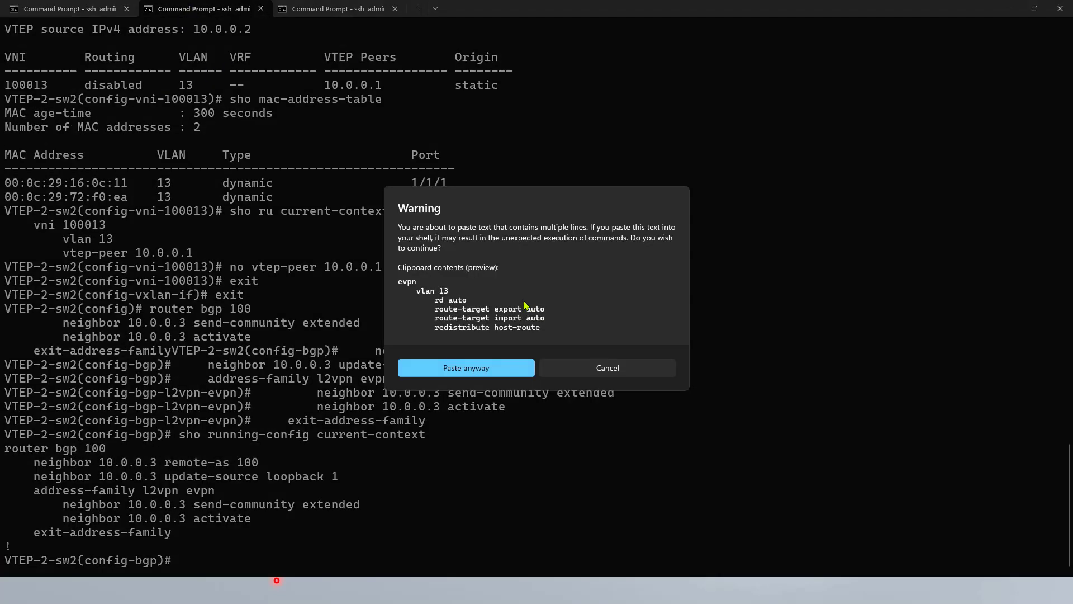
left_click(495, 370)
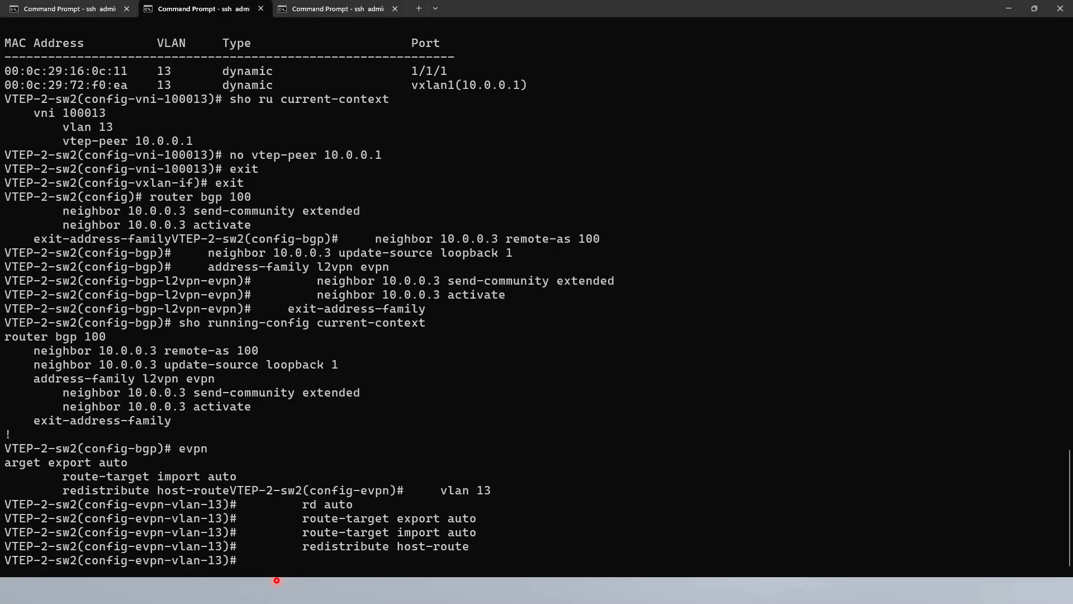
Leave the EVPN context on VTEP-1-sw1, run sho evpn evi, and check the route distinguisher, L2VNI and peer VTEP entries
key("ctrl+shift+Tab")
type("exit")
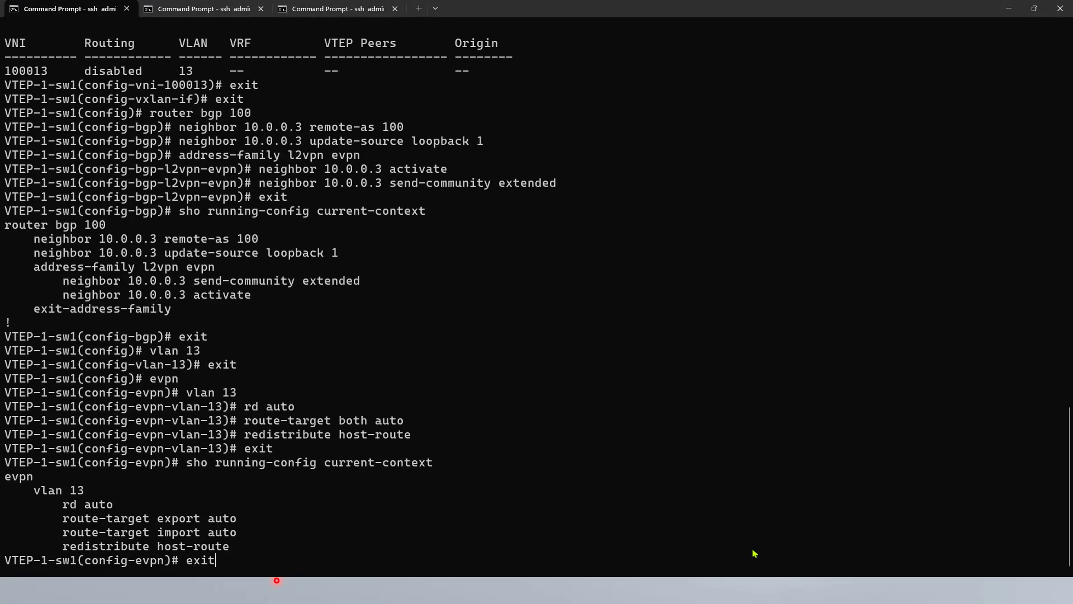
key("Return")
type("sho ")
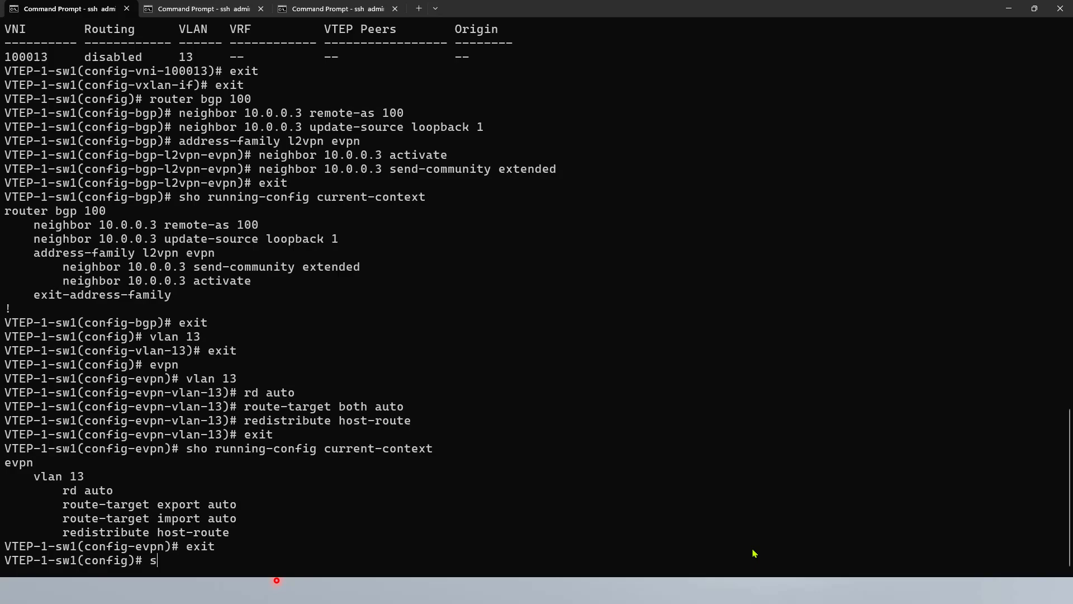
type("evpn evi")
key("Return")
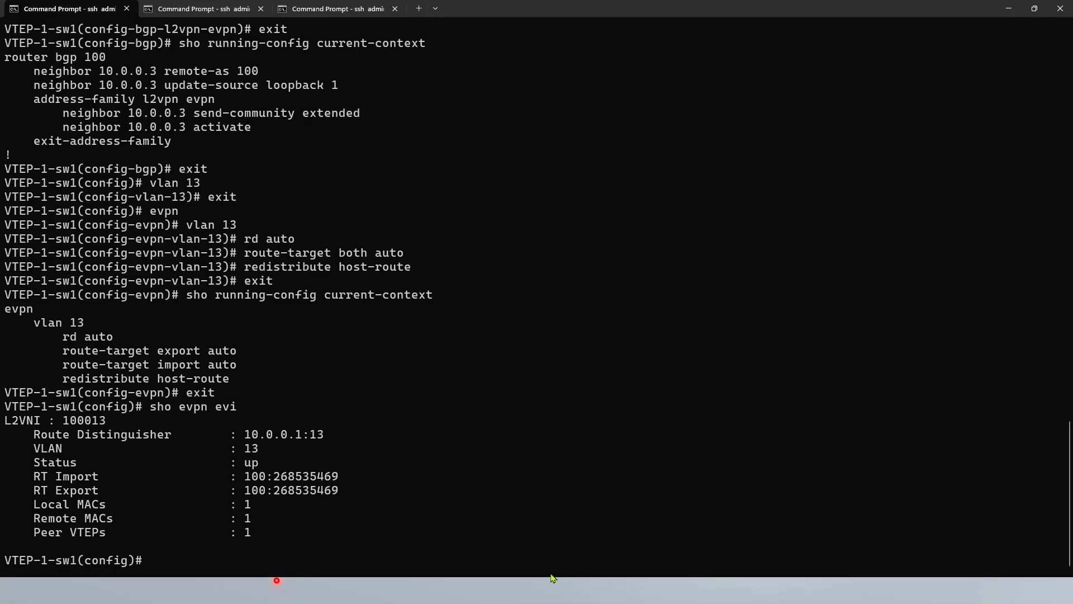
left_click_drag(26, 439, 317, 436)
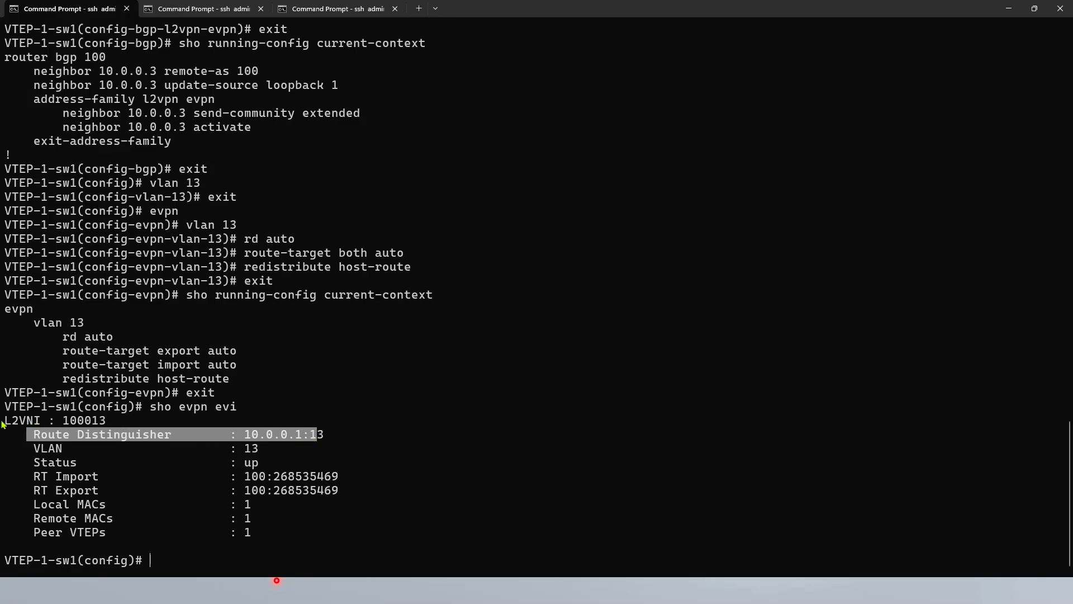
left_click_drag(5, 424, 107, 426)
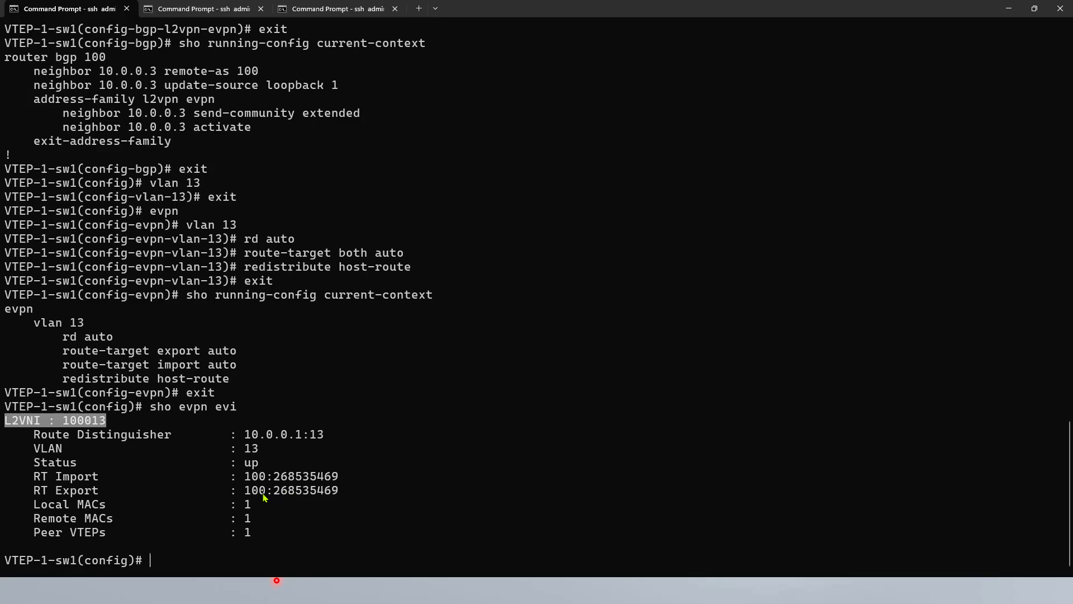
left_click_drag(32, 534, 257, 535)
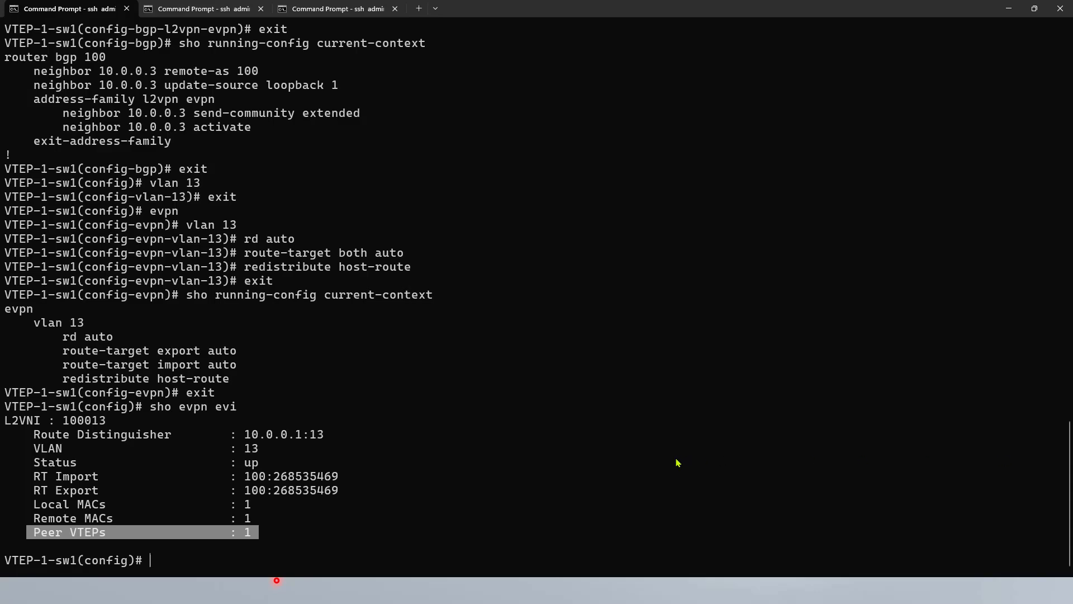
left_click(660, 465)
Display the VXLAN interface on VTEP-1-sw1 and check its source address, VTEP peer, VLAN, origin and VNI
type("s")
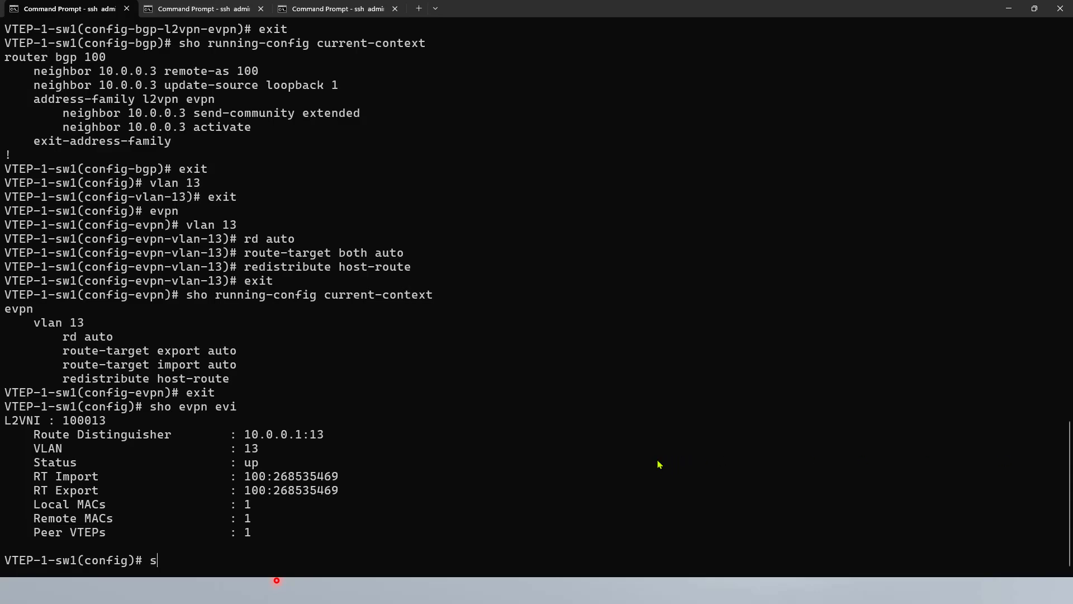
type("ho inter vxlan")
key("Return")
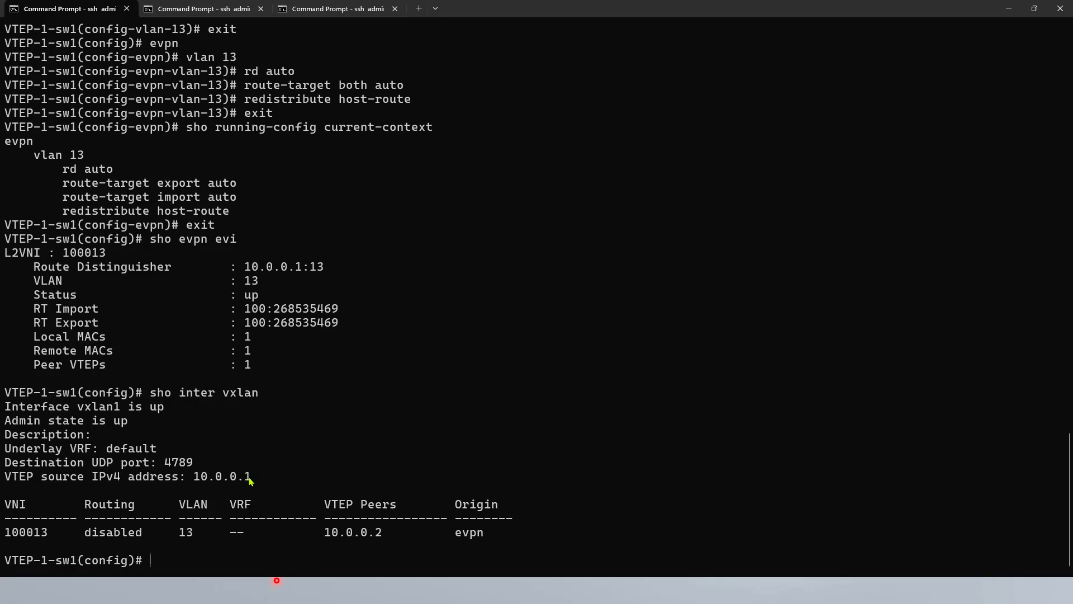
left_click_drag(251, 478, 191, 475)
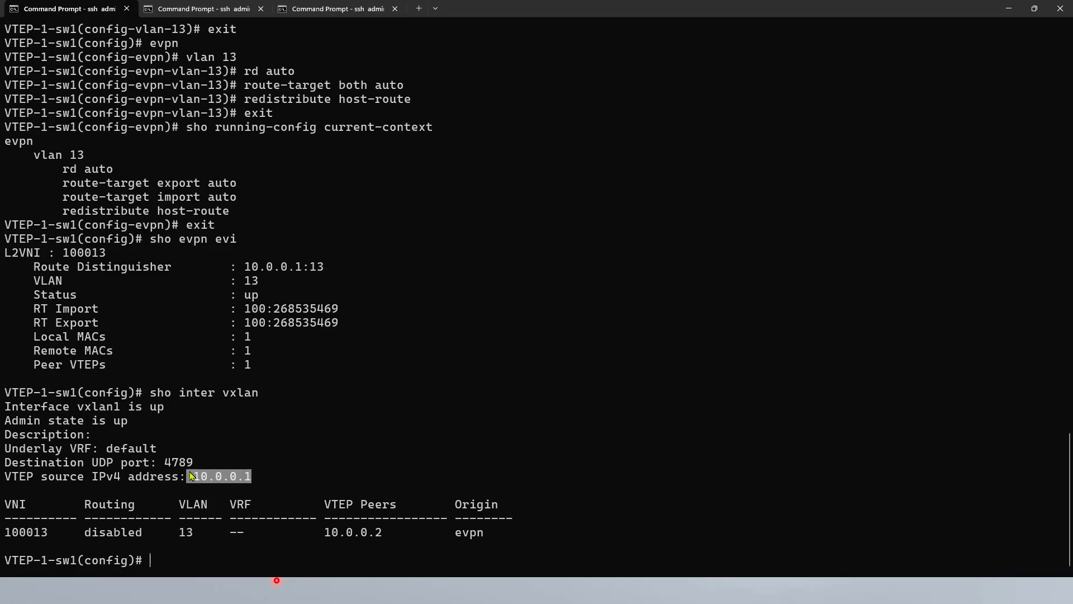
left_click(382, 534)
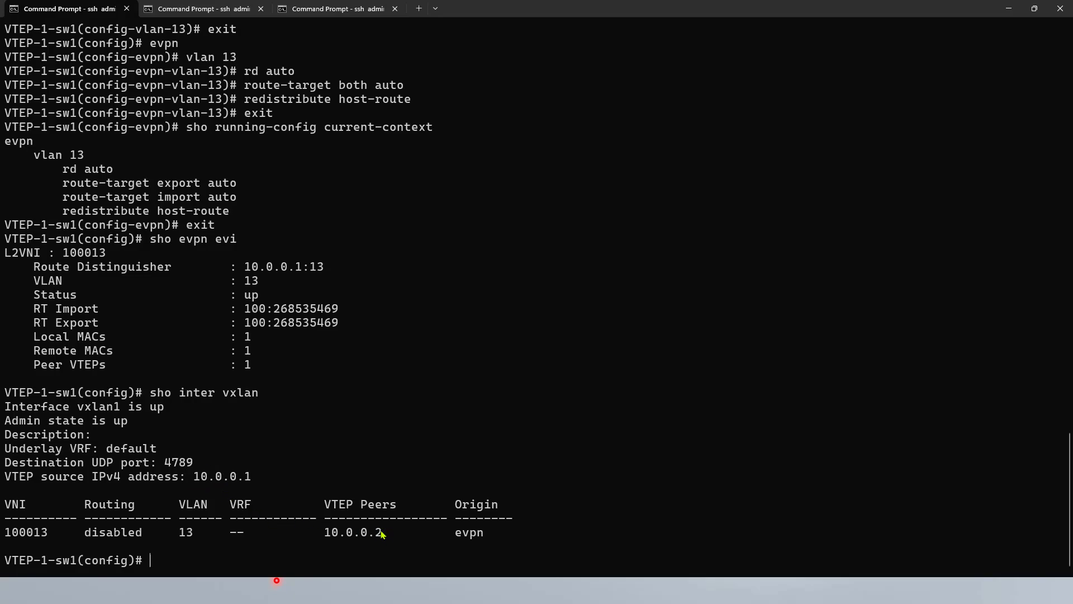
left_click_drag(382, 534, 325, 534)
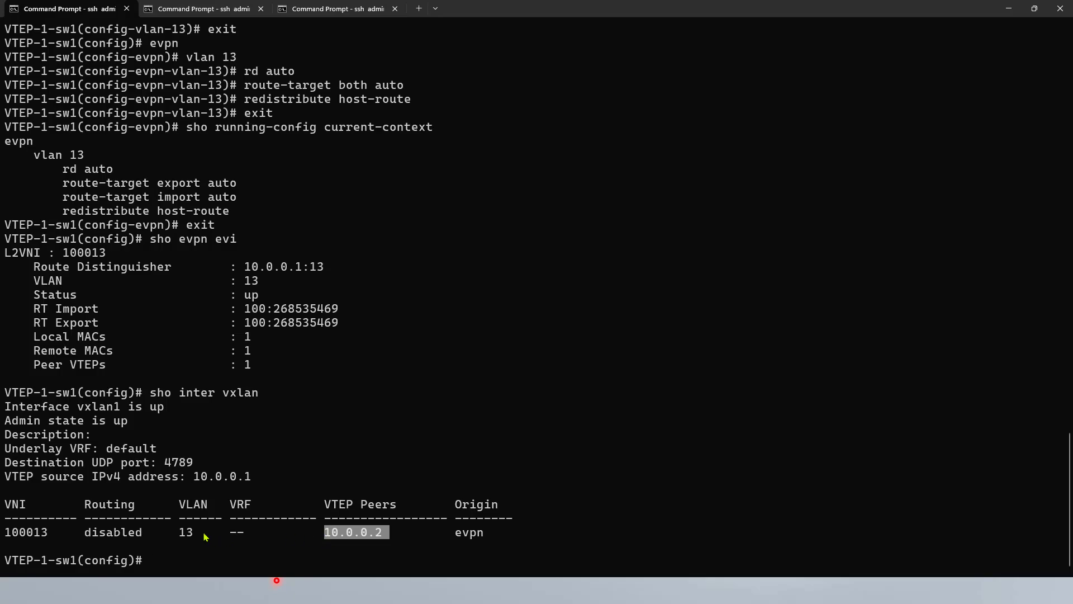
left_click_drag(205, 537, 172, 535)
left_click_drag(491, 534, 442, 537)
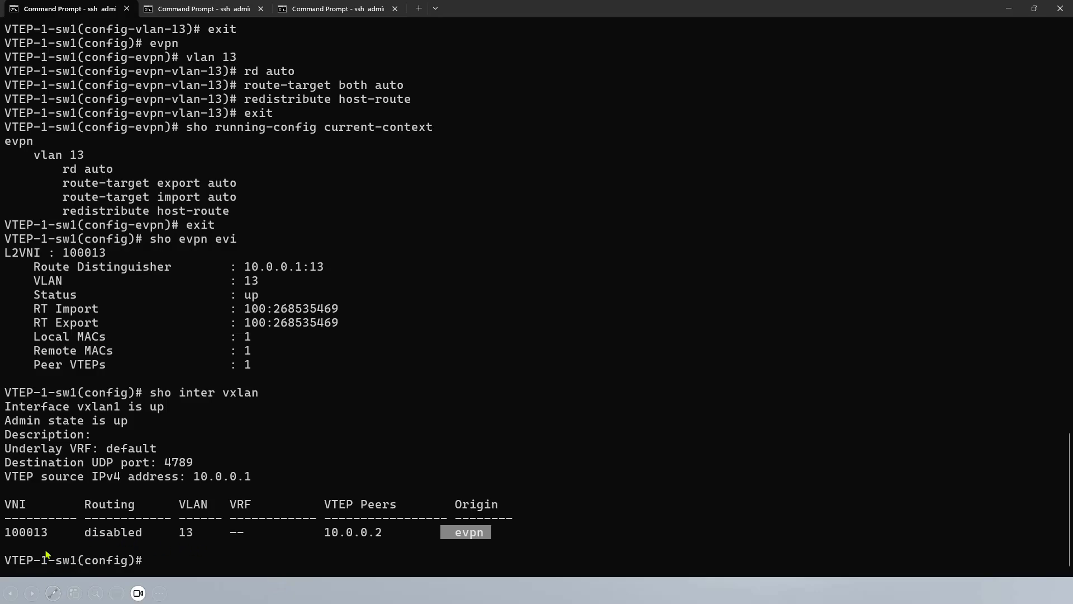
left_click_drag(50, 535, 28, 541)
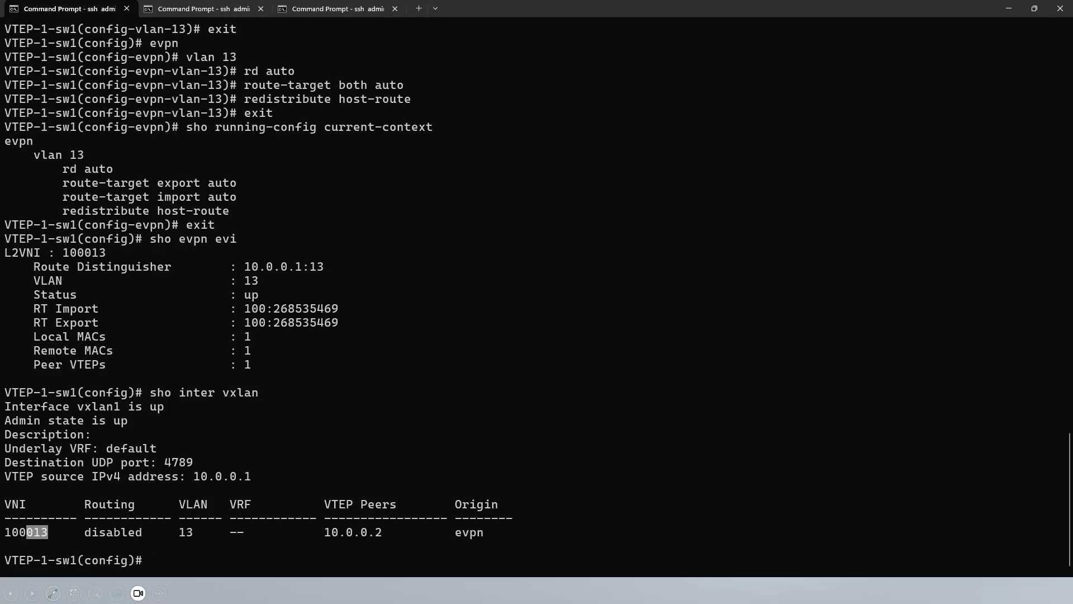
Switch to the 192.168.1.103 Remote Desktop session and ping 10.100.13.10 from its Command Prompt
key("alt+Tab")
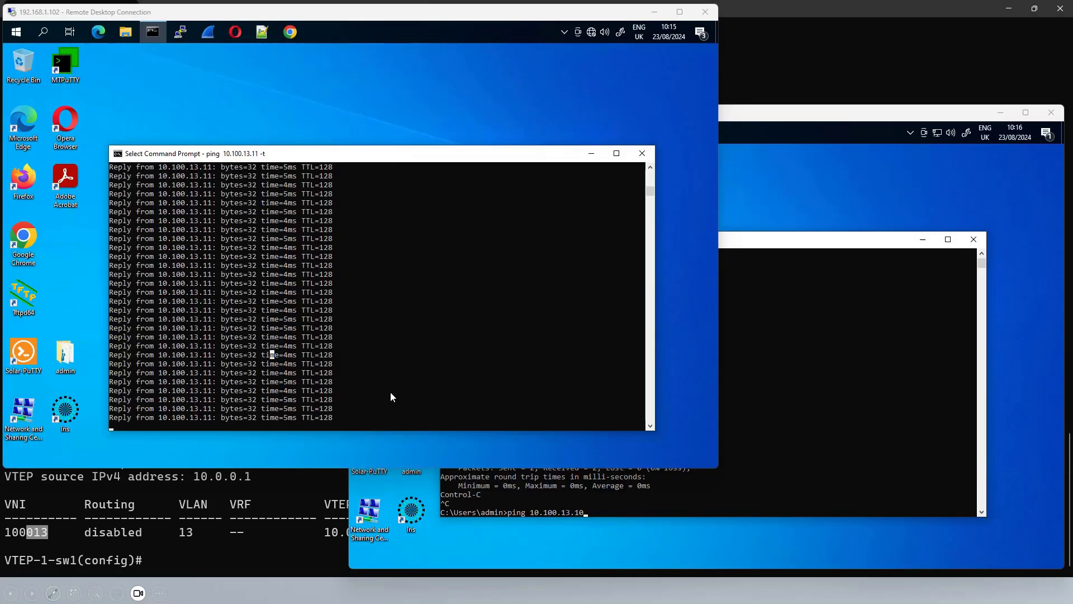
left_click(391, 351)
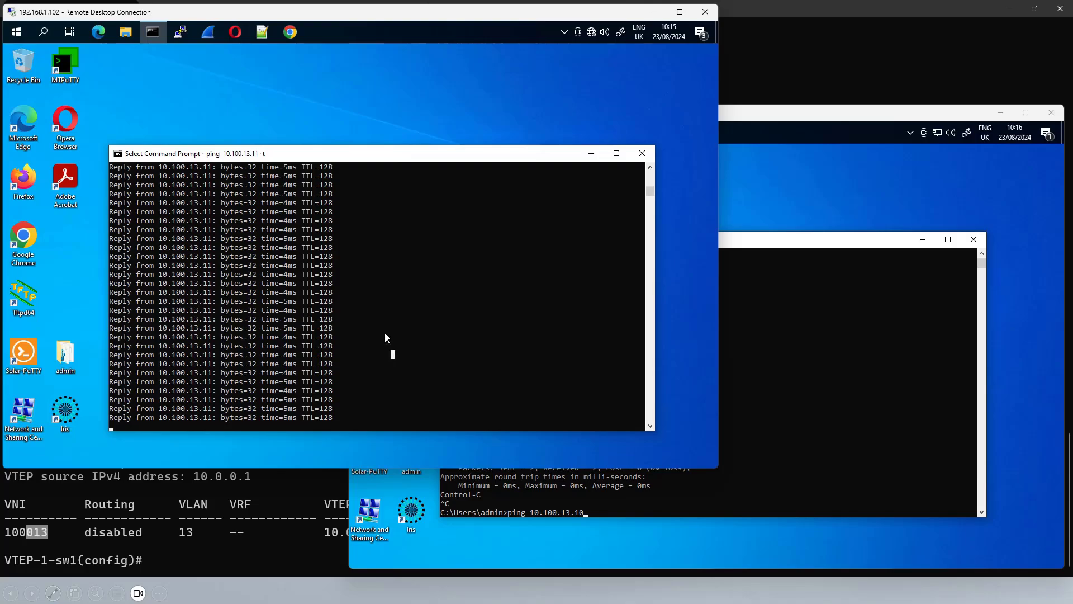
left_click(820, 393)
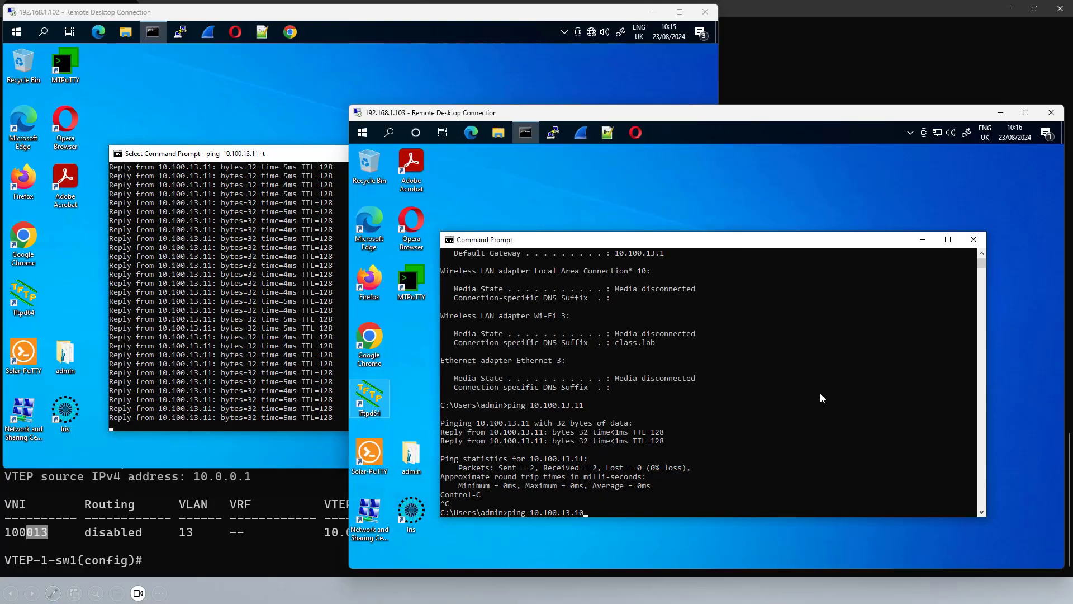
key("Escape")
key("Up")
key("Up")
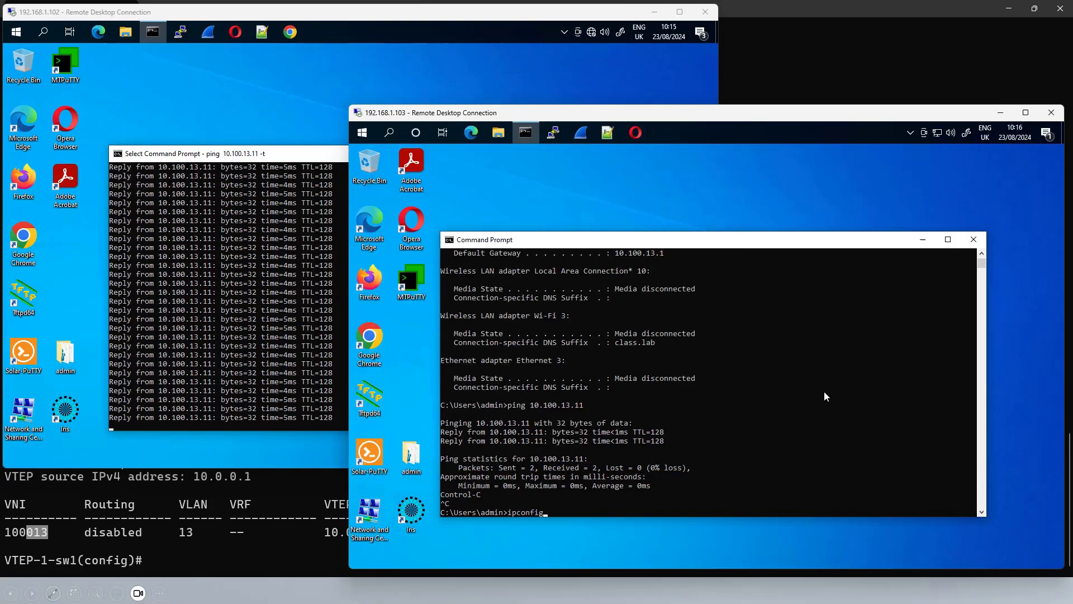
key("Down")
key("BackSpace")
type("0.100.13.10")
key("Return")
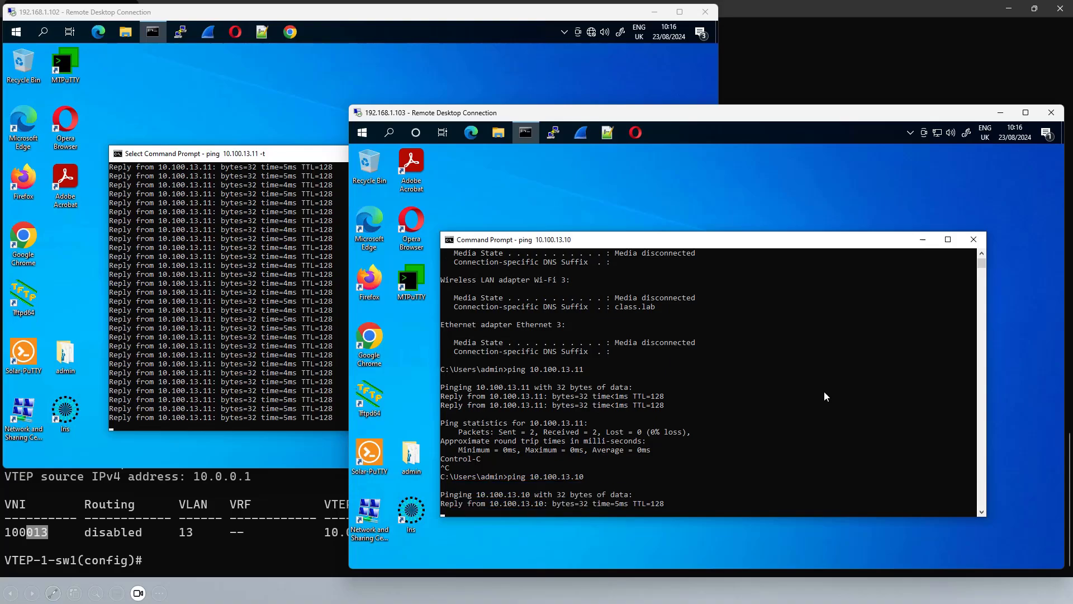
Return to the VTEP-1-sw1 terminal, display the MAC address table, and examine the local and EVPN-learned entries
left_click(296, 548)
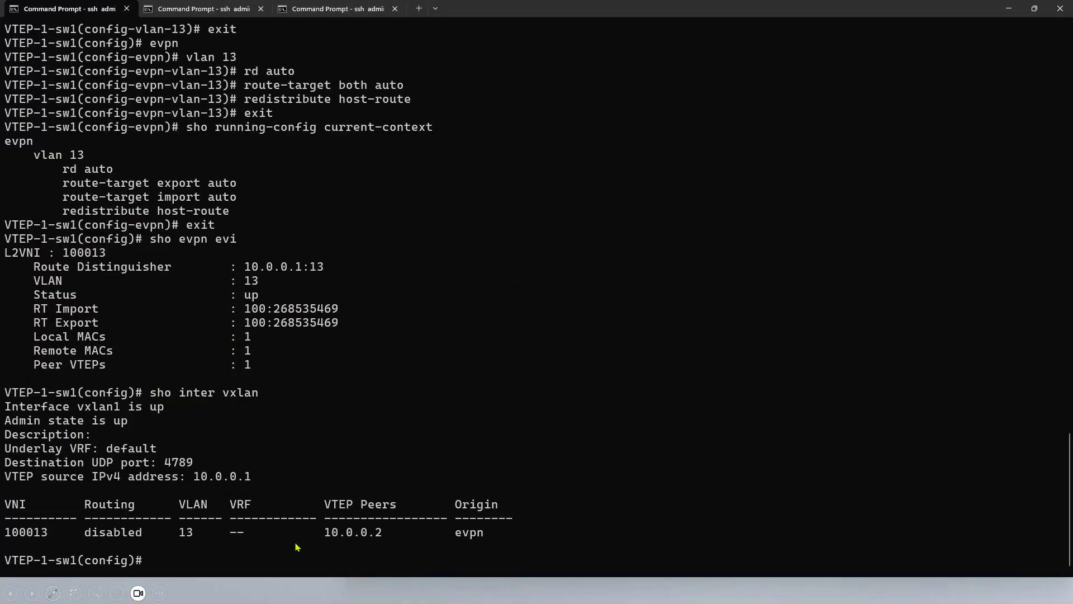
type("sho mac-address-table")
key("Return")
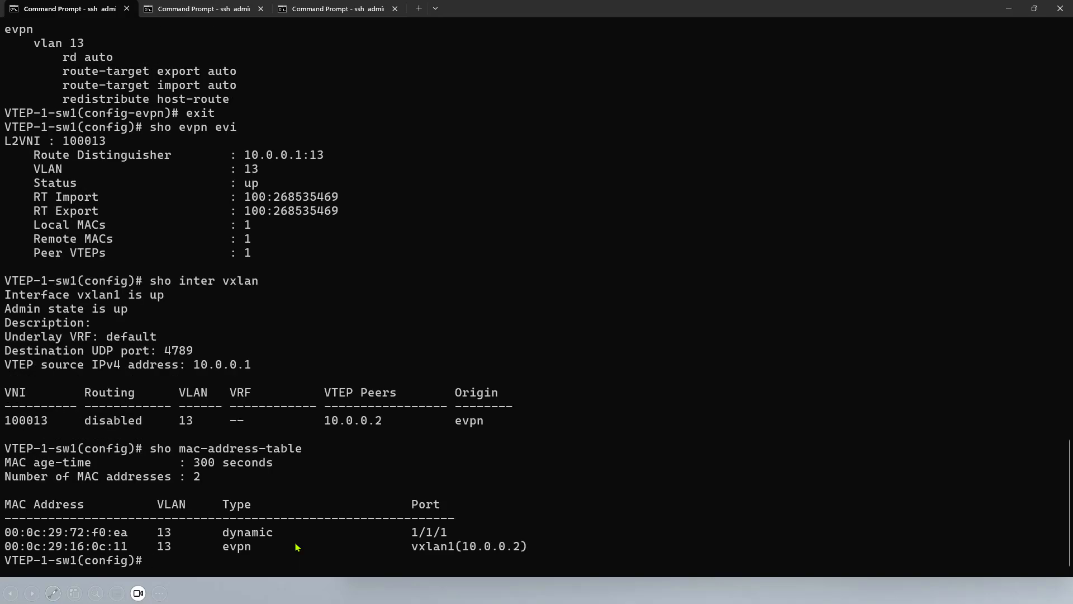
left_click_drag(100, 532, 128, 533)
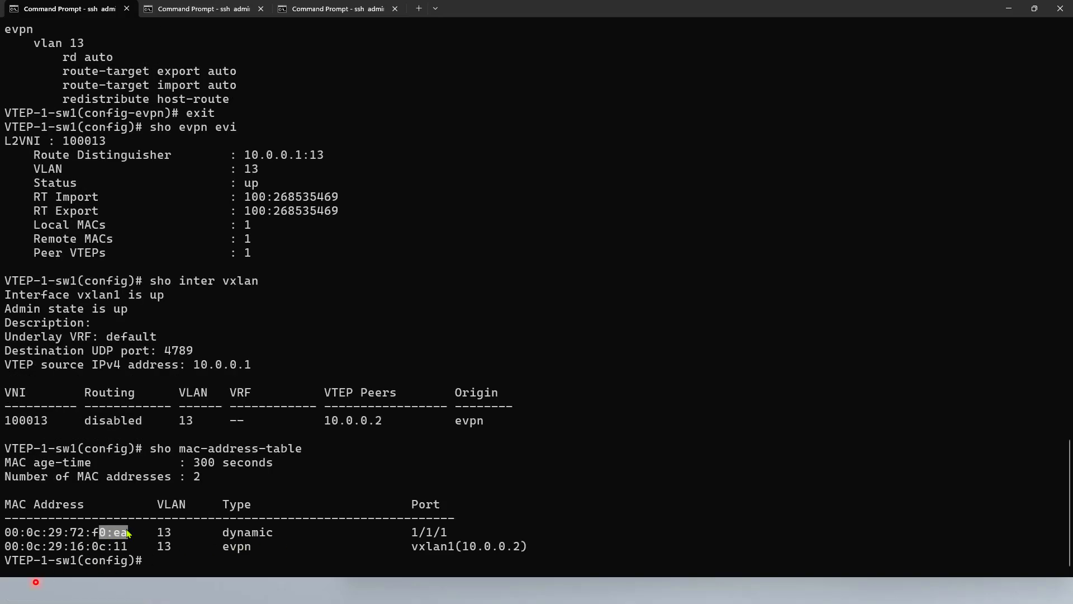
left_click_drag(215, 546, 316, 546)
left_click_drag(137, 546, 64, 548)
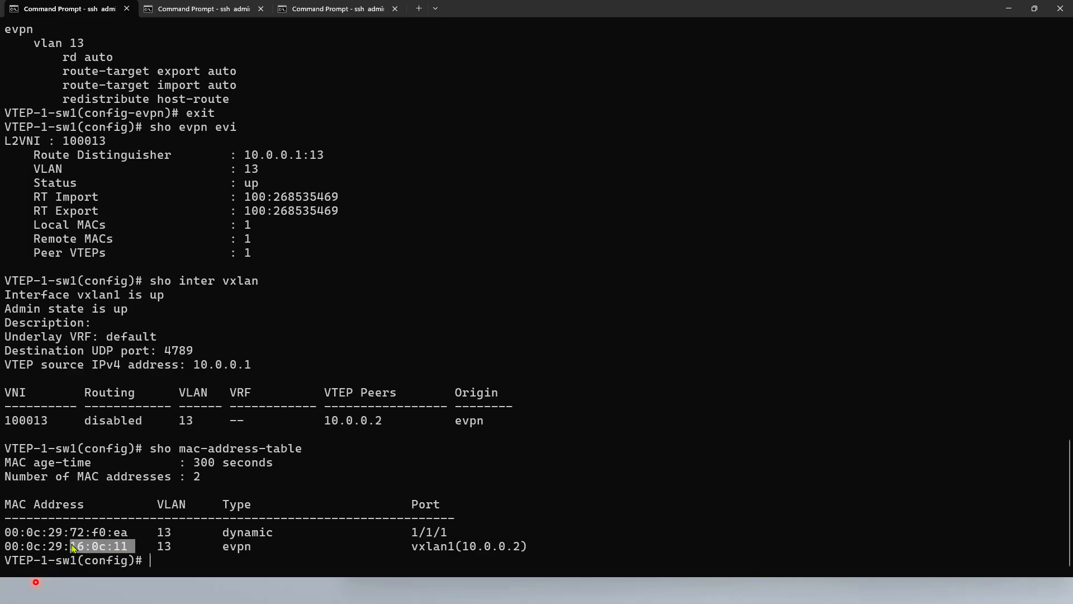
Run ipconfig/all in the 192.168.1.103 session and compare the VXLAN_NIC physical address with the evpn entry in VTEP-1-sw1's MAC table
key("alt+Tab")
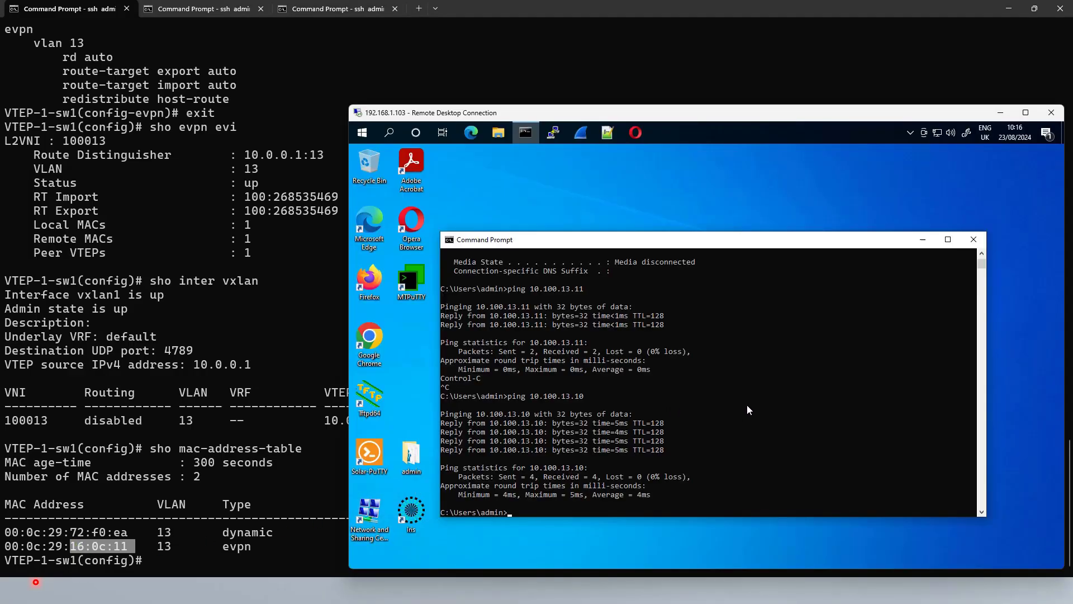
left_click(727, 295)
type("ipconfig/all")
key("Return")
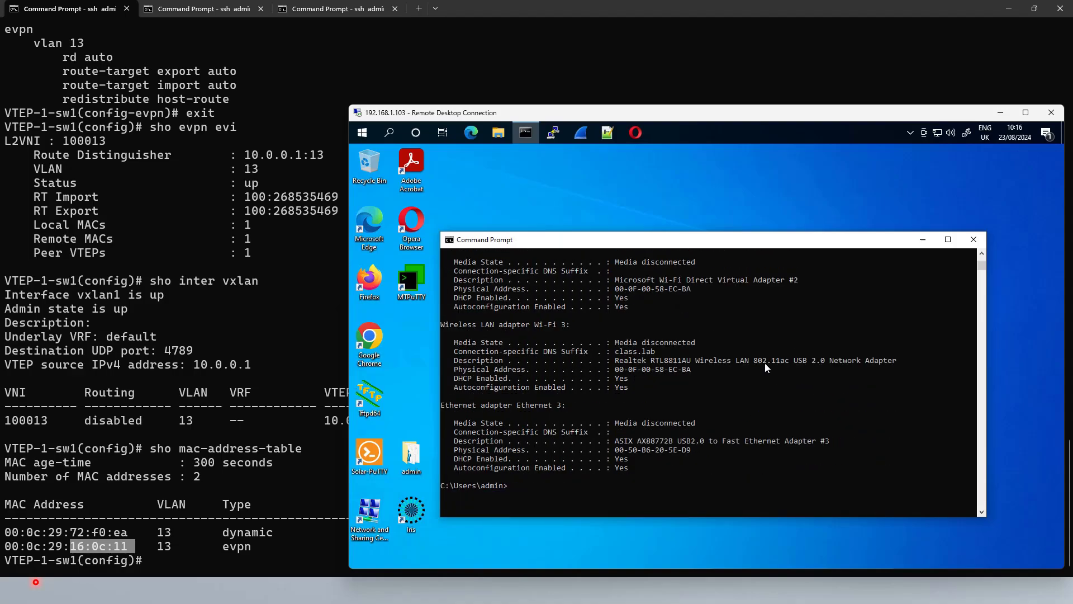
scroll(764, 364, "up", 7)
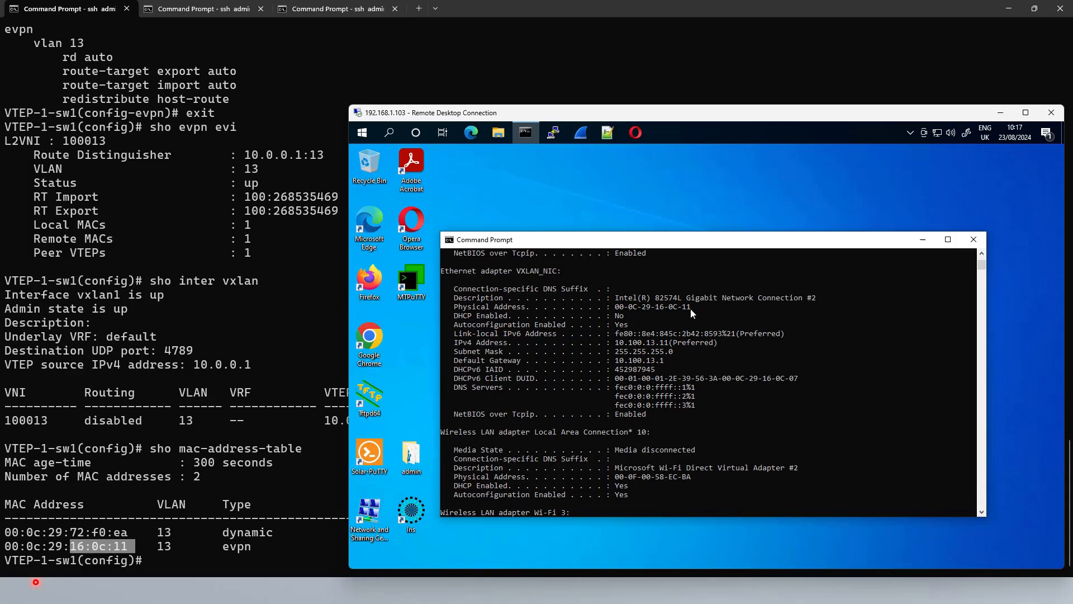
left_click_drag(690, 312, 659, 313)
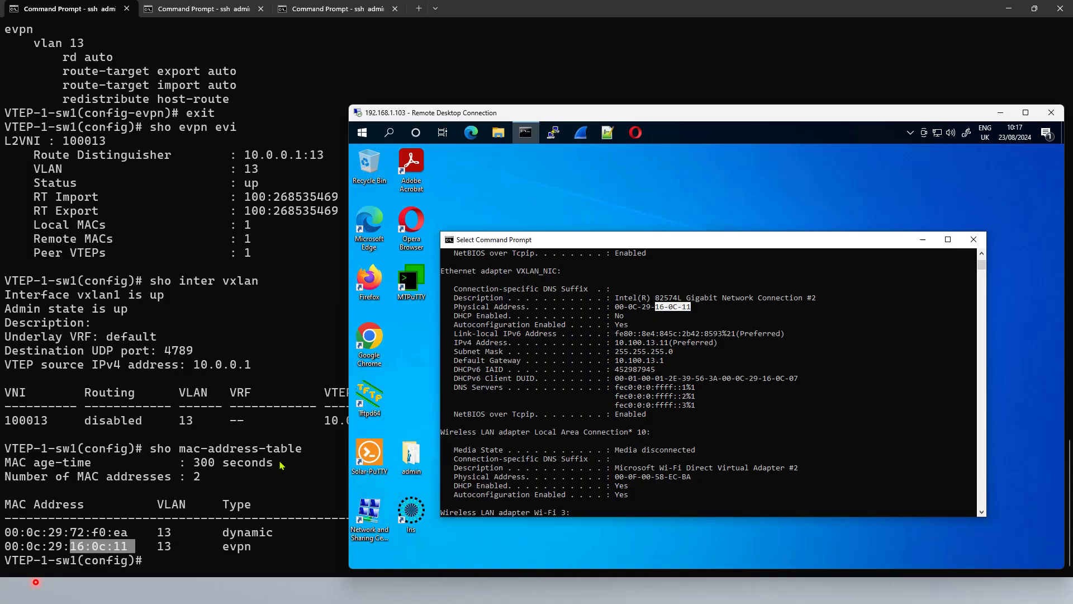
left_click(133, 538)
left_click_drag(71, 548, 142, 549)
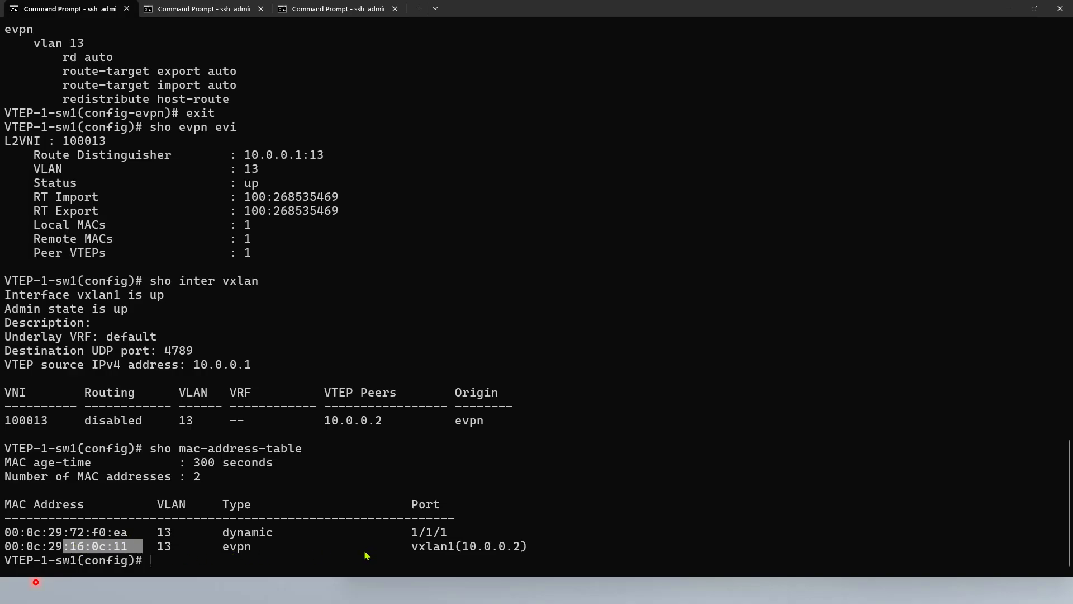